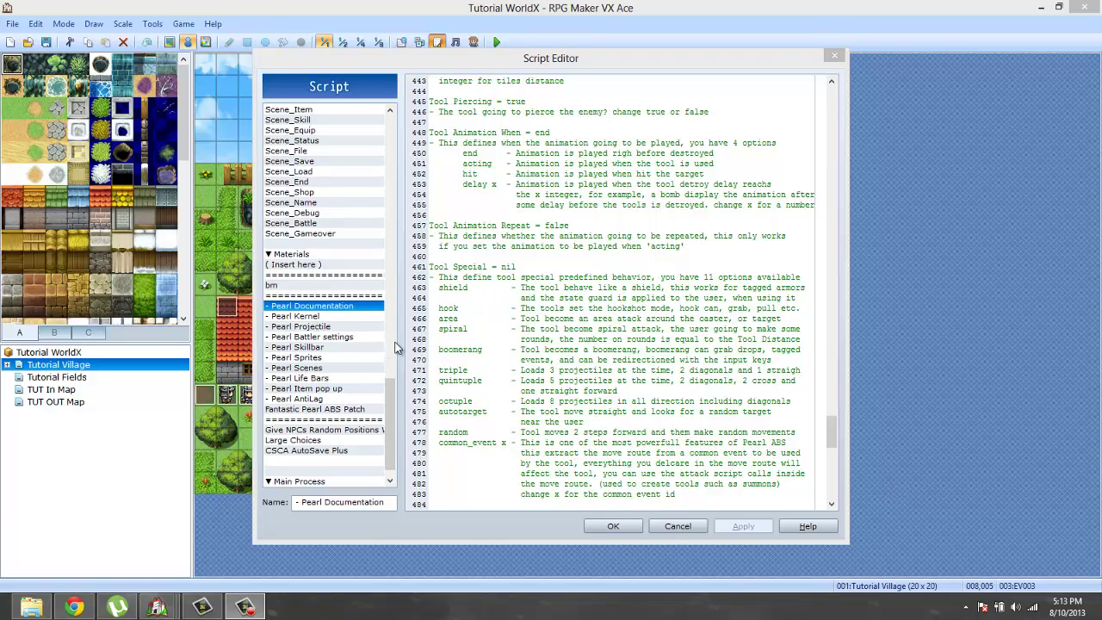
Close the Script Editor and open the Database weapons list on weapon 006 'jhg'.
left_click(694, 526)
left_click(152, 23)
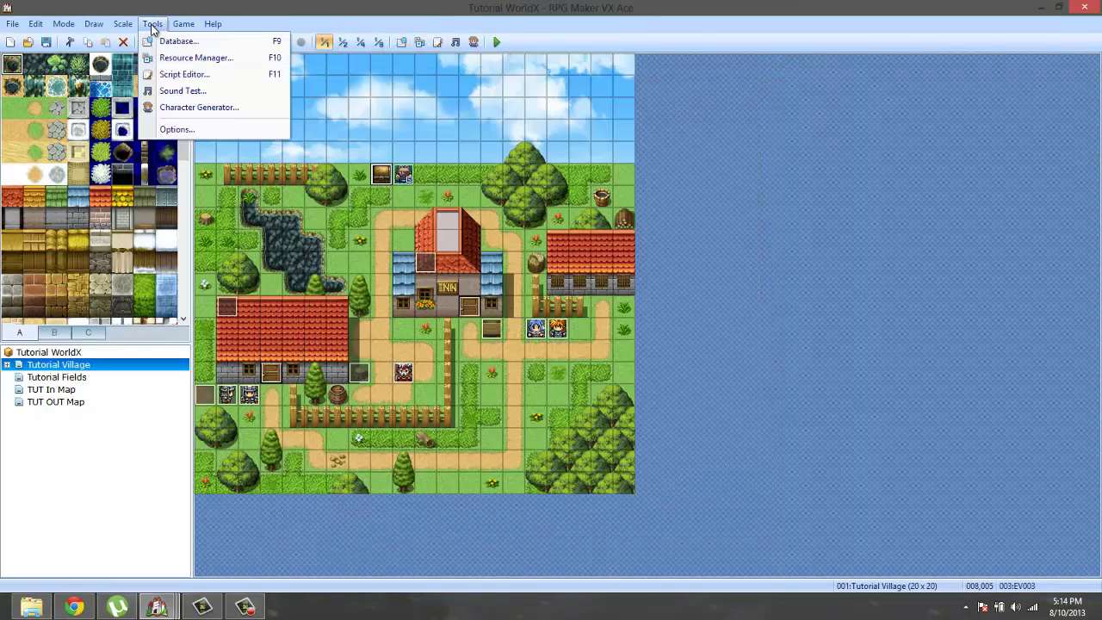
left_click(159, 41)
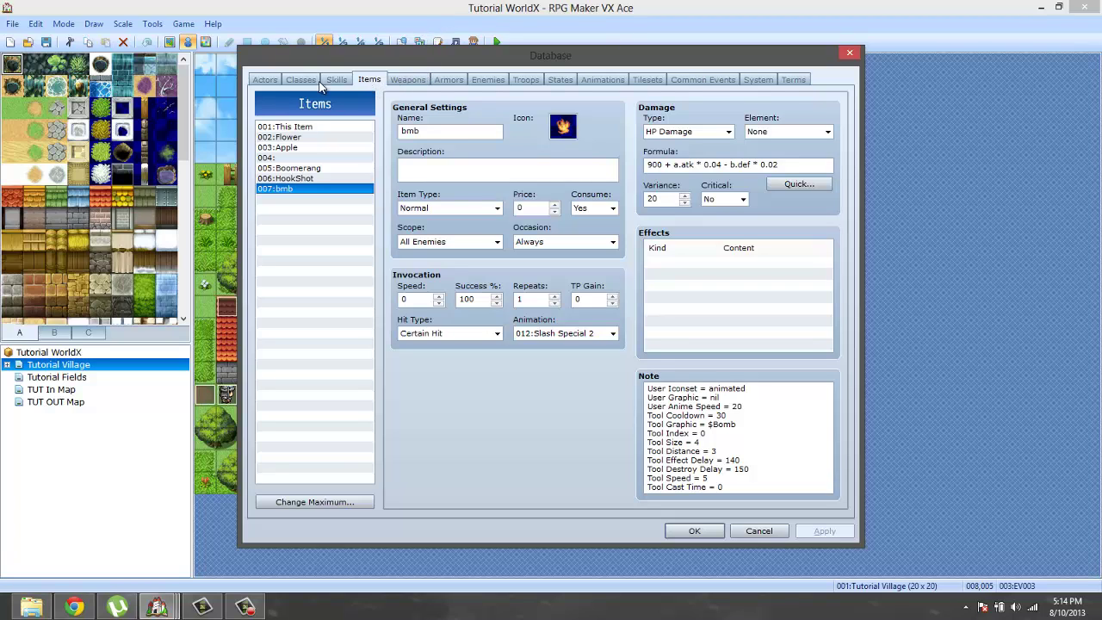
left_click(407, 80)
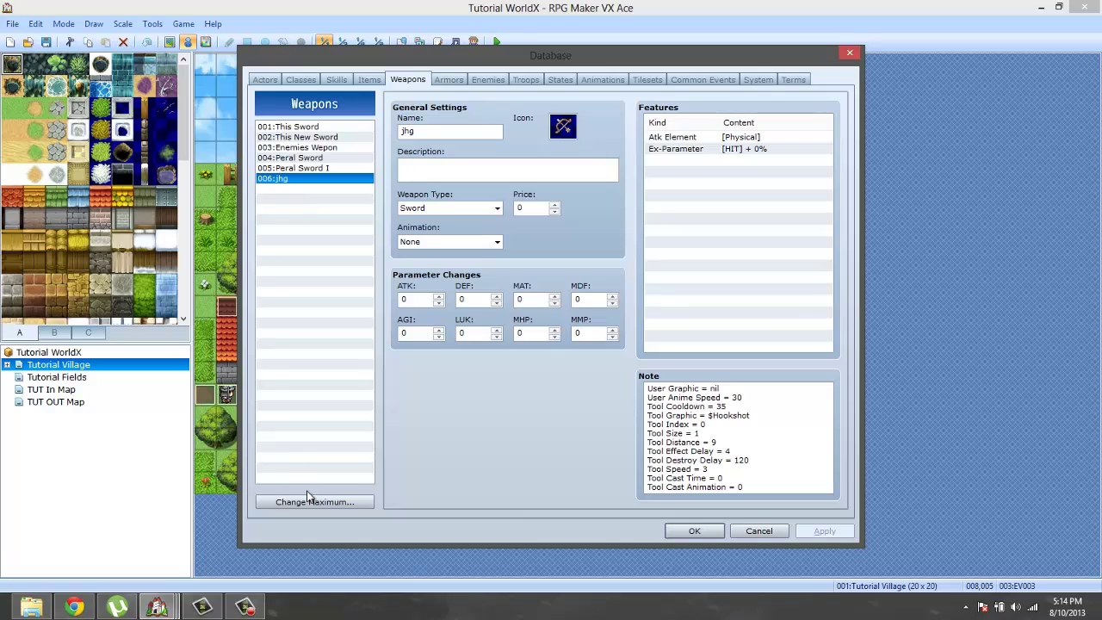
left_click(310, 502)
left_click(345, 520)
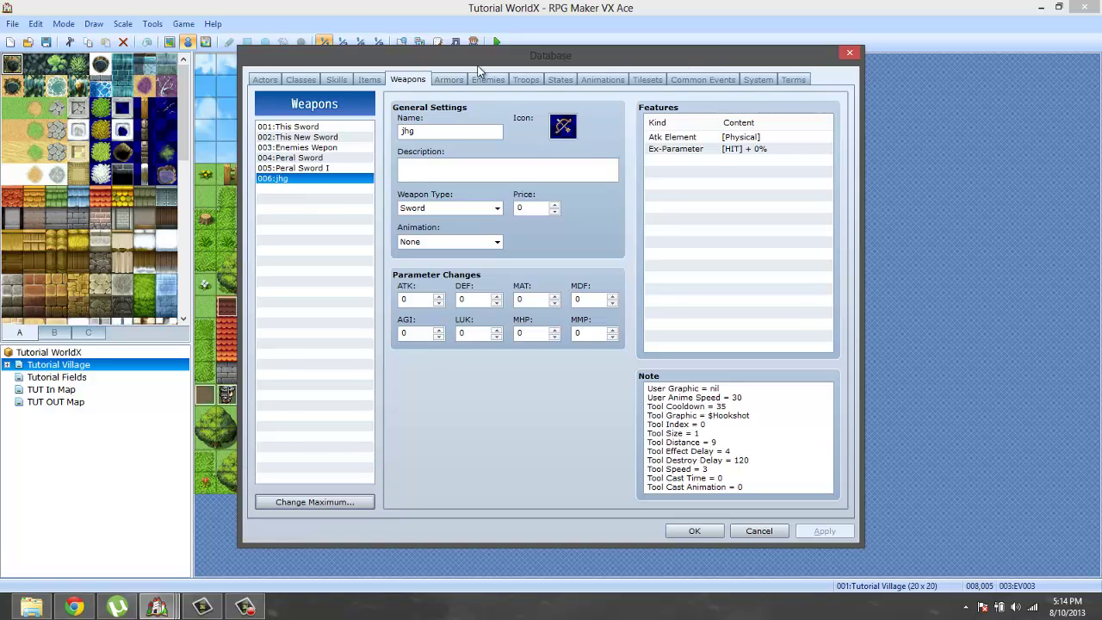
Clear weapon 006 'jhg' to a blank entry and give it icon index 149.
right_click(310, 186)
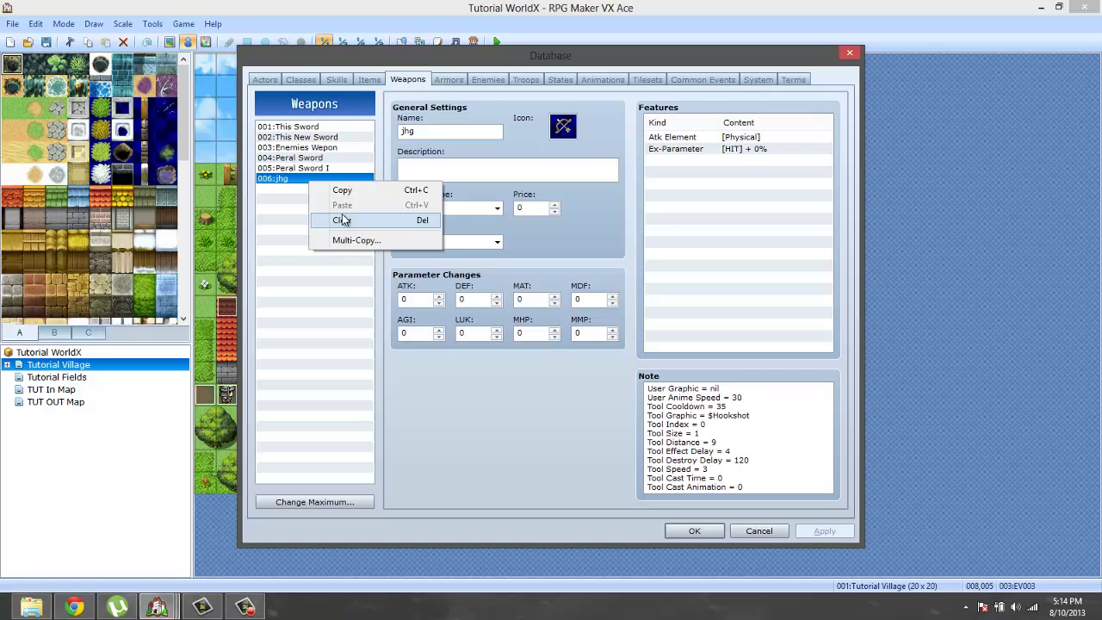
left_click(342, 220)
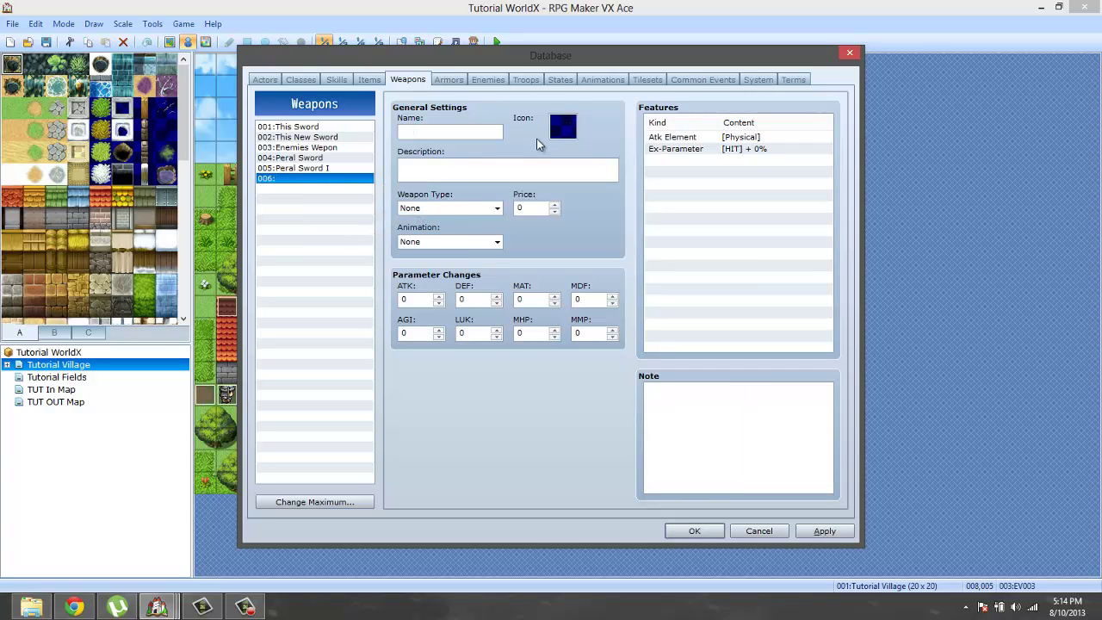
left_click(567, 127)
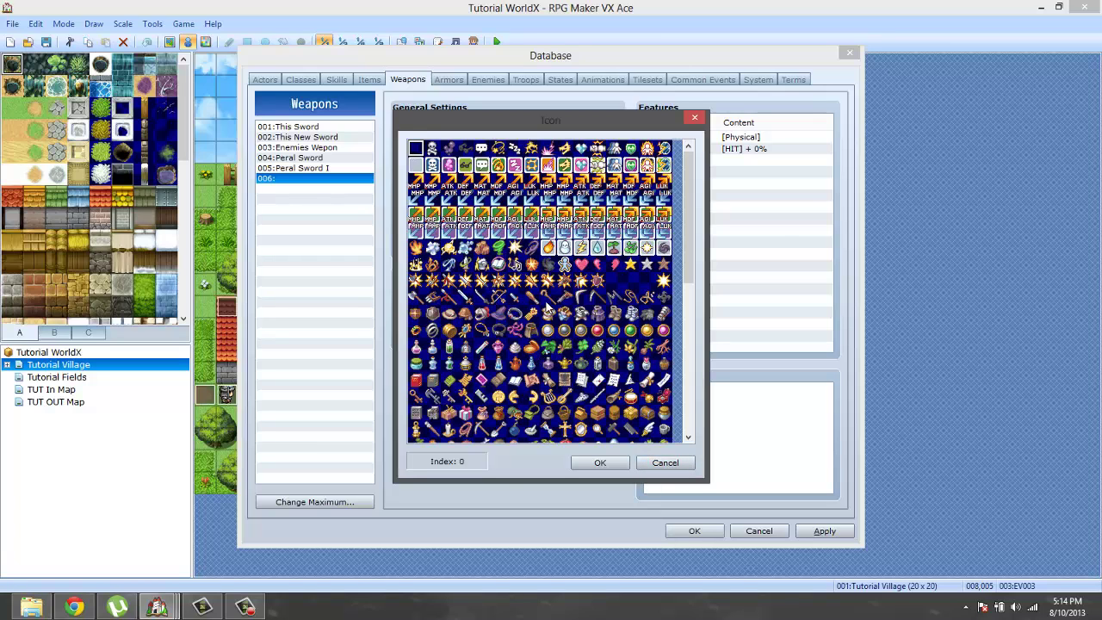
left_click(548, 299)
left_click(614, 381)
scroll(611, 398, "down", 4)
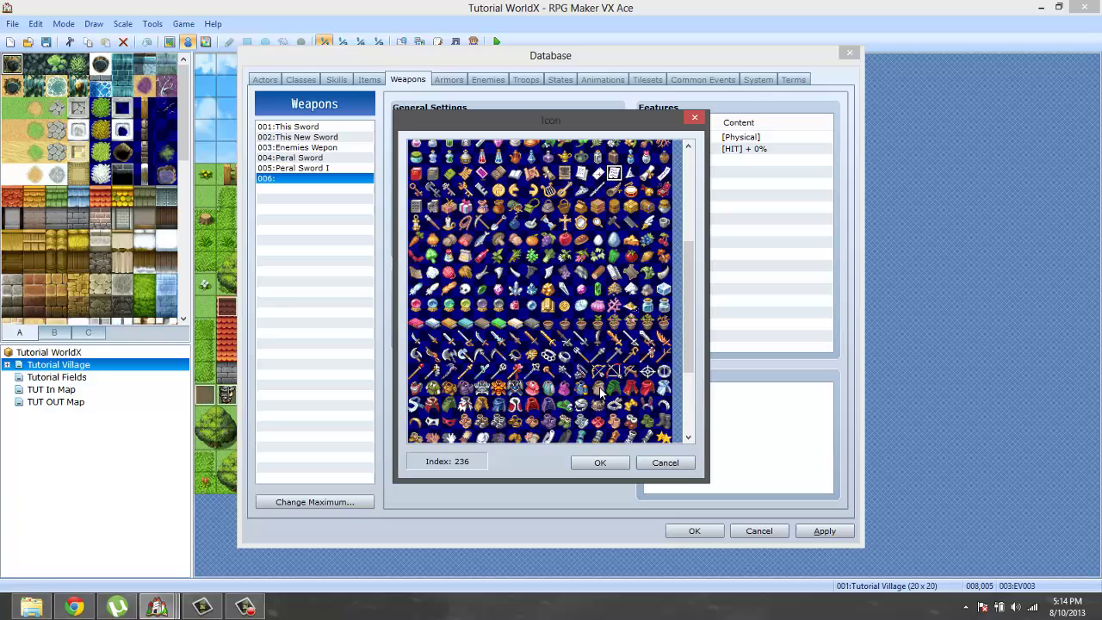
scroll(600, 391, "up", 2)
scroll(600, 391, "up", 2)
left_click(498, 298)
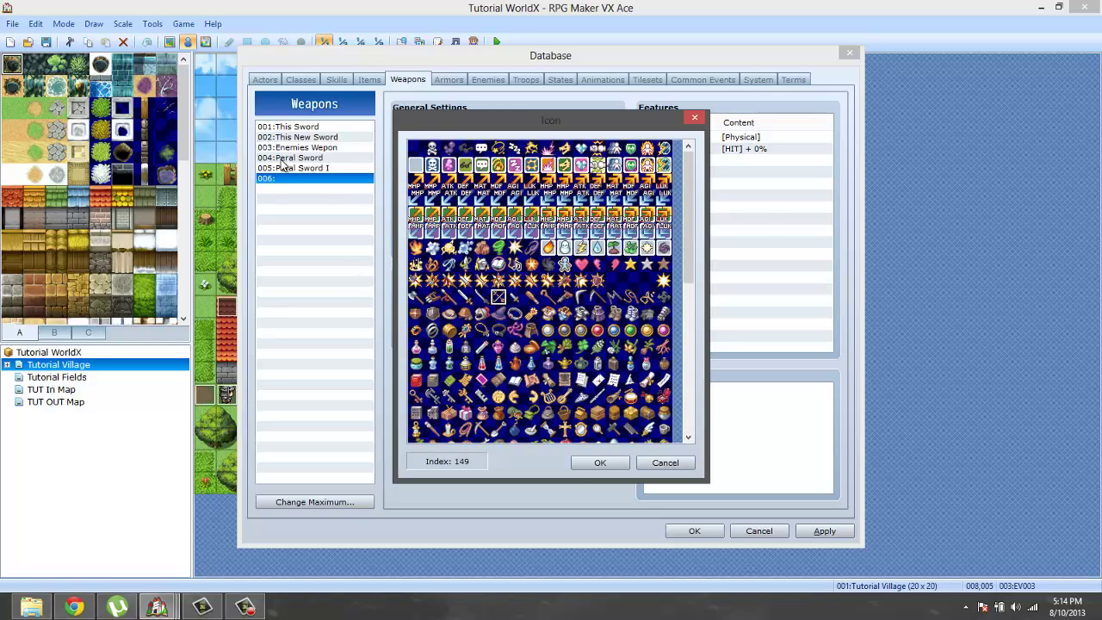
left_click(589, 462)
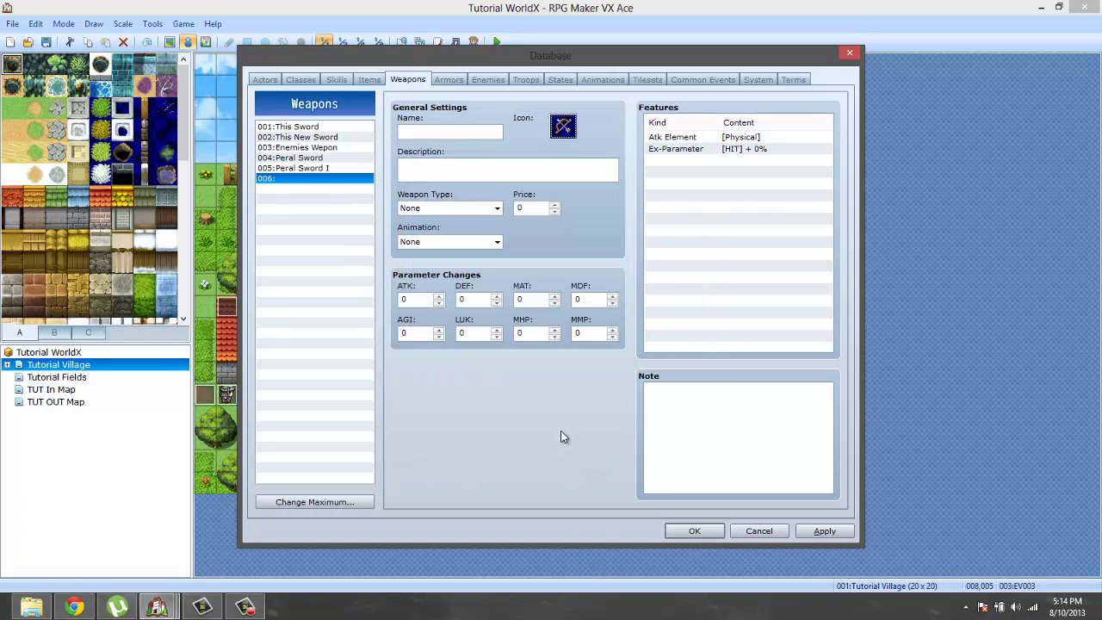
Copy Peral Sword I's tool note text into weapon 006's note.
left_click(314, 170)
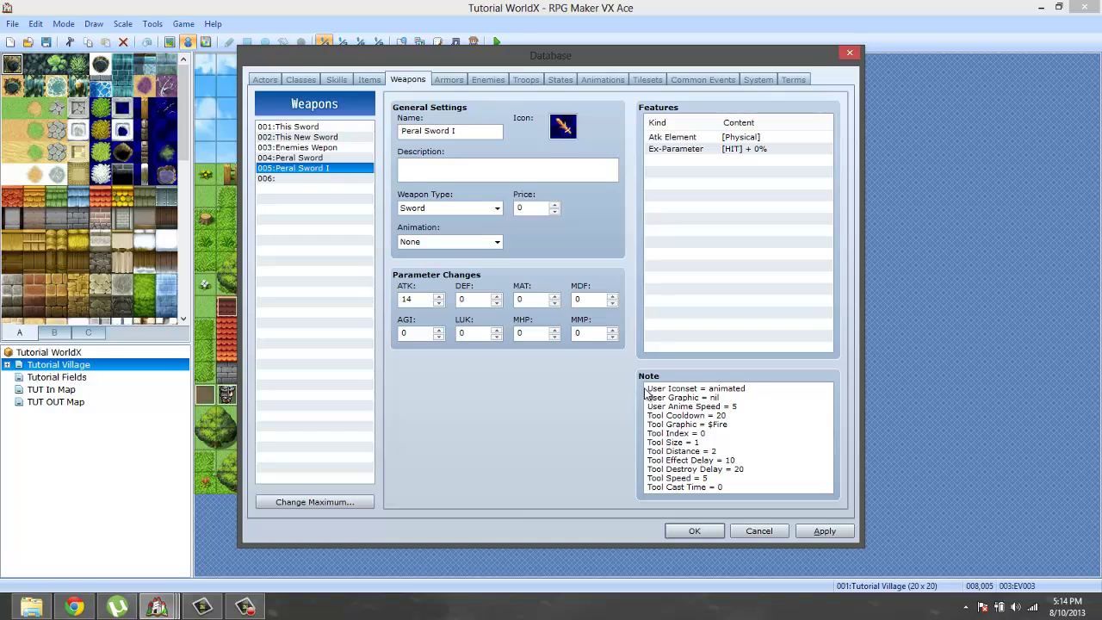
left_click_drag(648, 389, 811, 616)
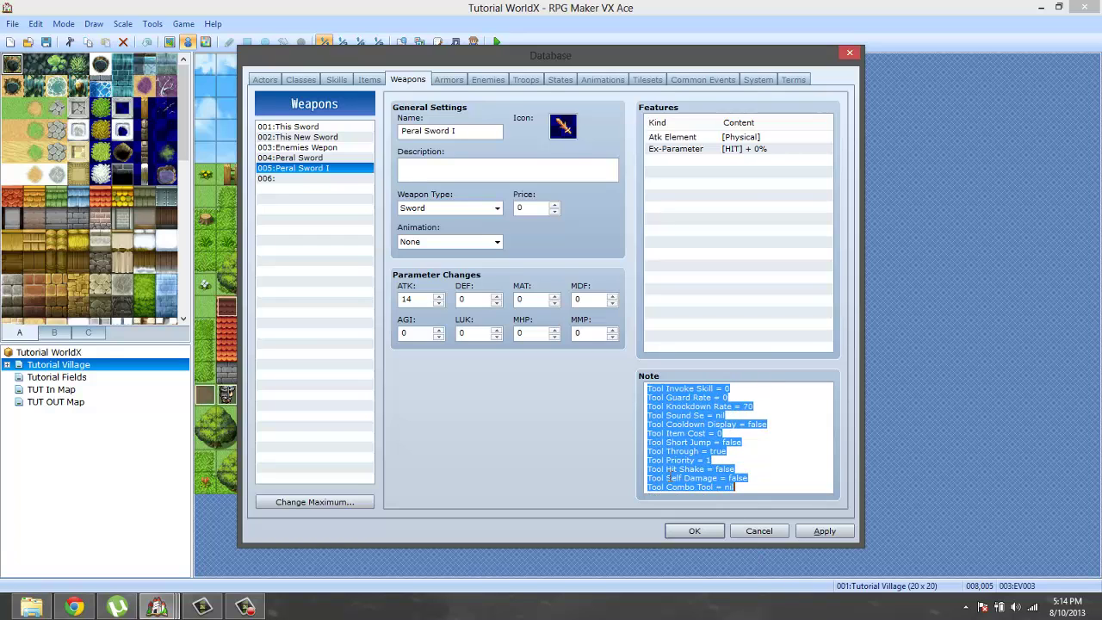
right_click(648, 438)
left_click(688, 312)
left_click(327, 179)
left_click(648, 392)
right_click(648, 392)
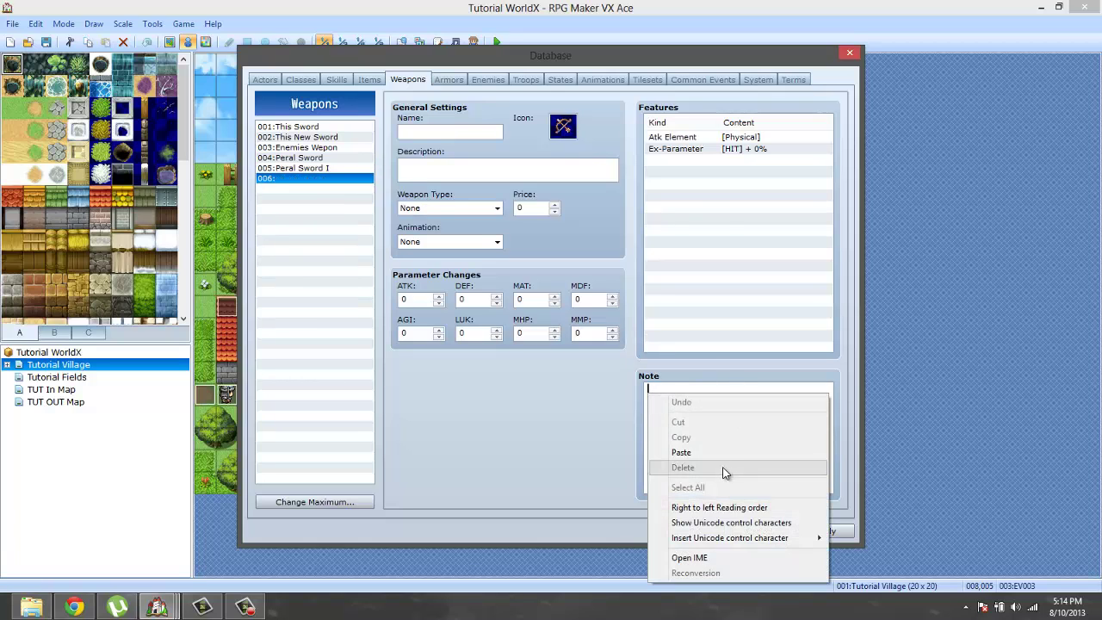
left_click(724, 453)
Delete the User Iconset line, set User Graphic to $Shotgun1, and preview the $Shotgun2 sprite.
left_click_drag(726, 442, 631, 299)
left_click(710, 389)
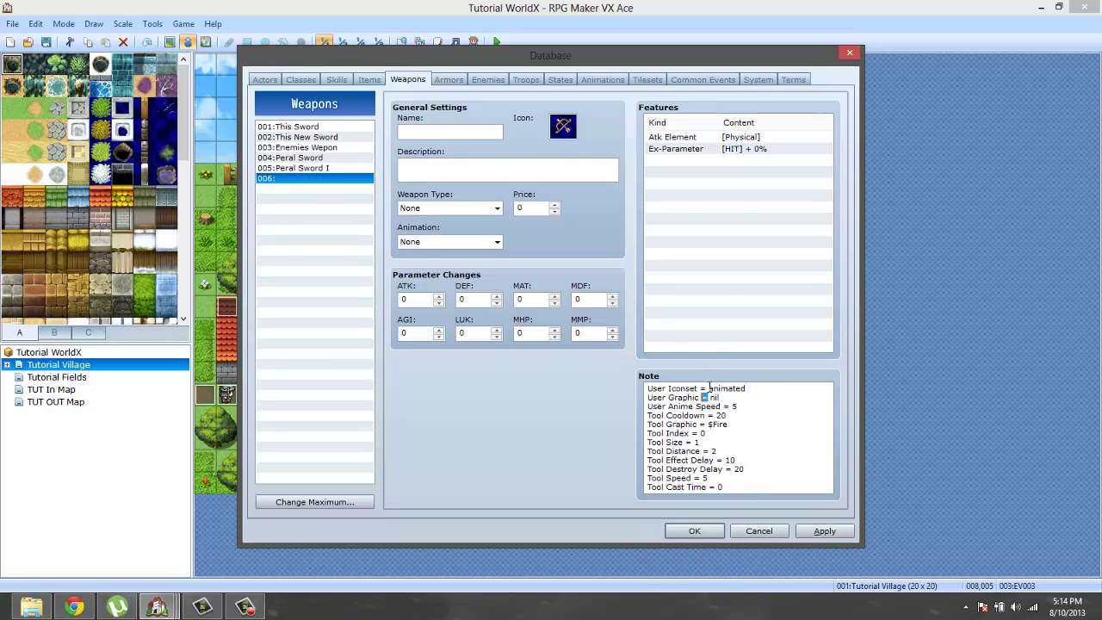
key("shift+Home")
key("BackSpace")
key("Delete")
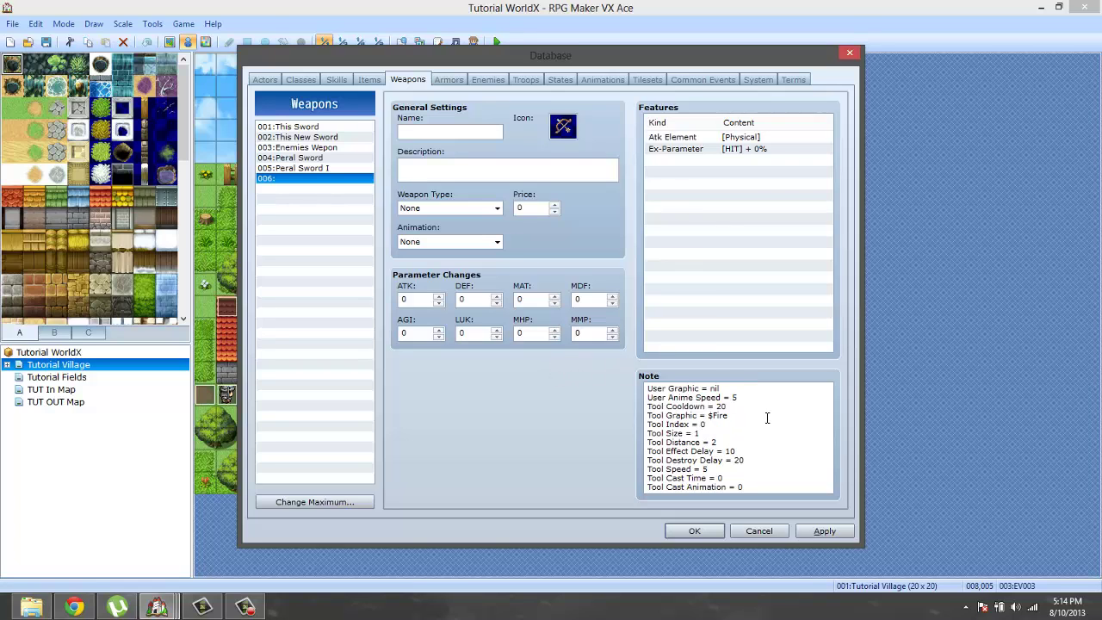
left_click_drag(710, 389, 776, 387)
left_click(41, 605)
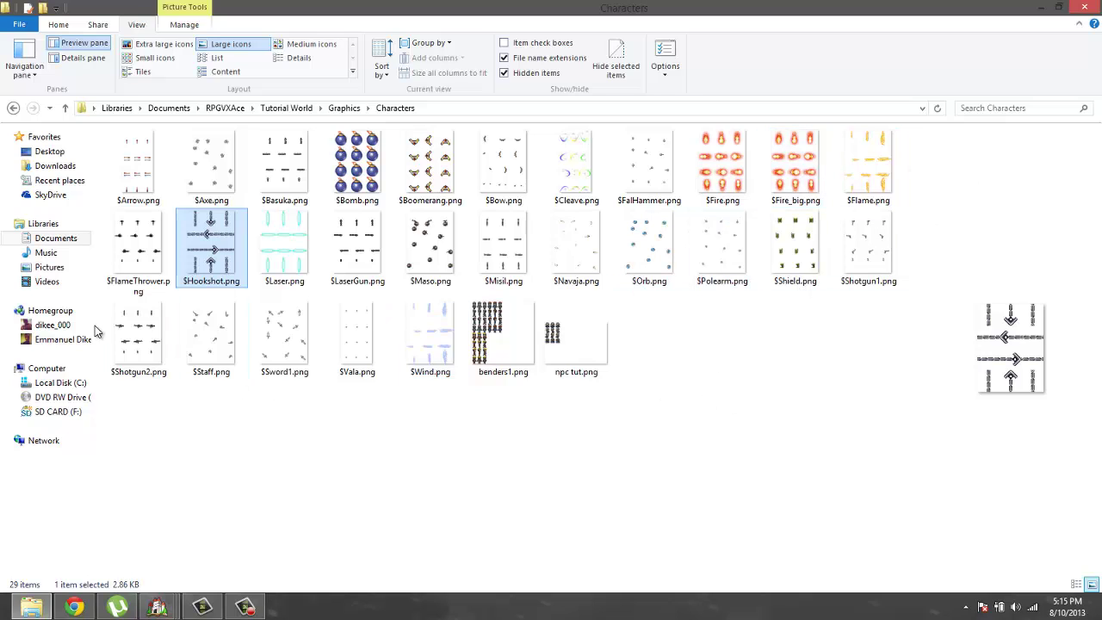
left_click(144, 324)
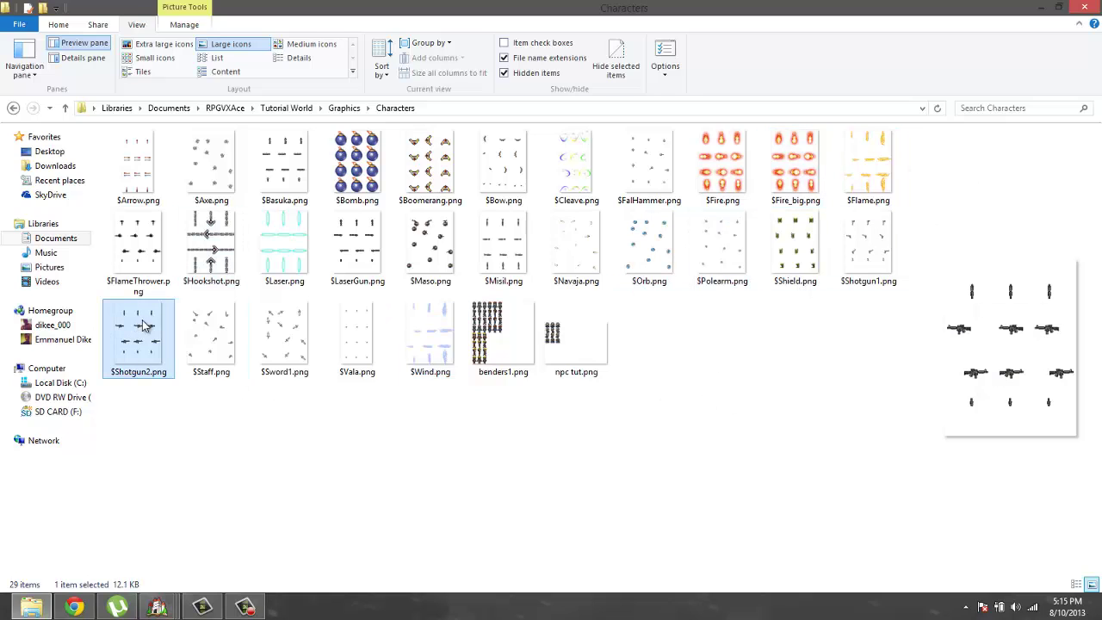
Change weapon 006's note to User Graphic $Shotgun2, anime speed 1 and Tool Cooldown 1.
left_click(1038, 8)
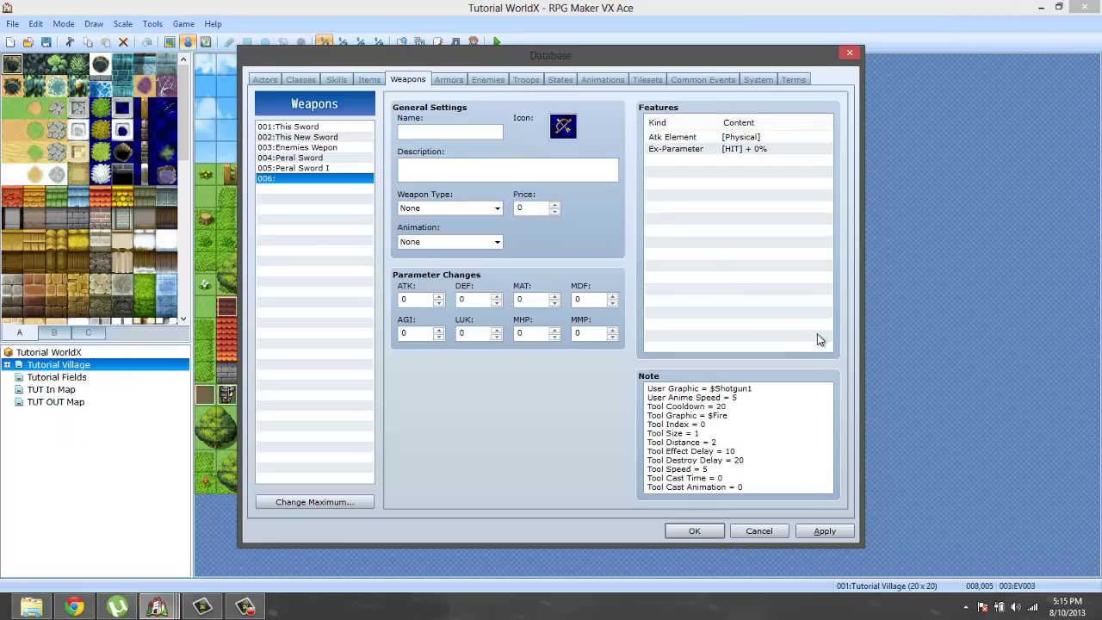
type("2")
key("Down")
key("BackSpace")
key("BackSpace")
type("1")
key("Up")
key("Right")
key("Right")
key("Right")
key("BackSpace")
type("1")
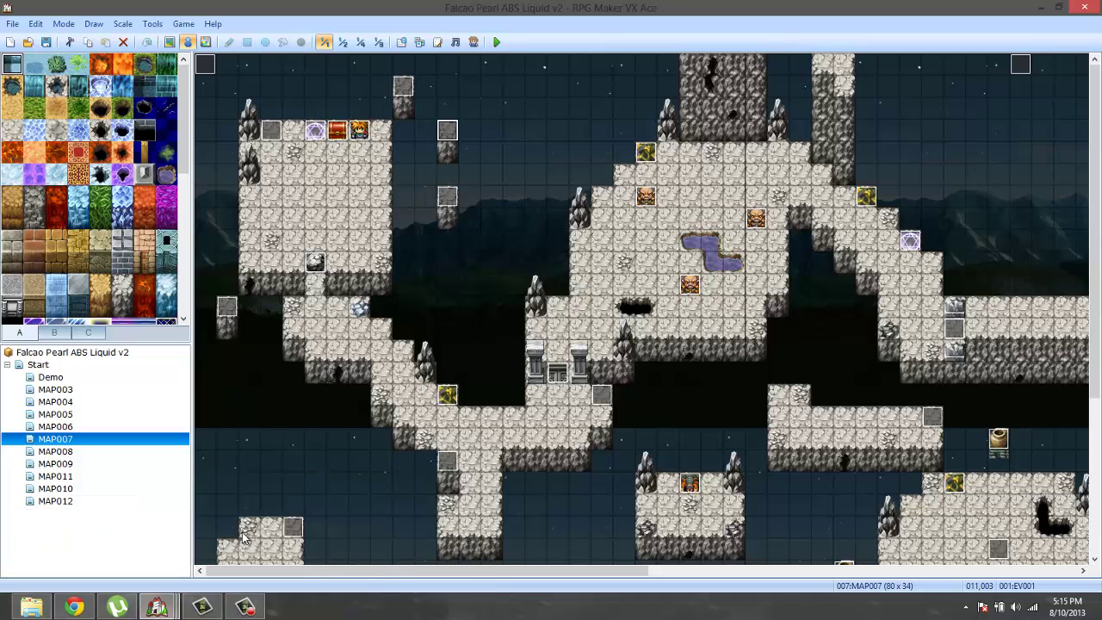
Open the Endless TerraFiy database to weapon 007 Sub Machine Gun as a reference.
left_click(370, 530)
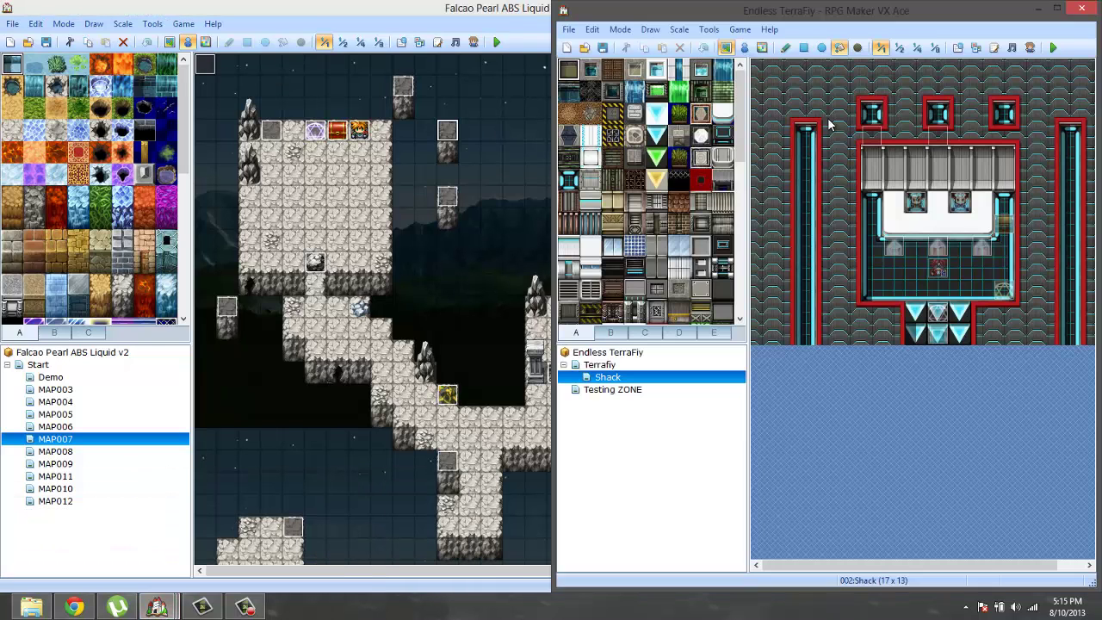
left_click(708, 29)
left_click(725, 47)
key("F9")
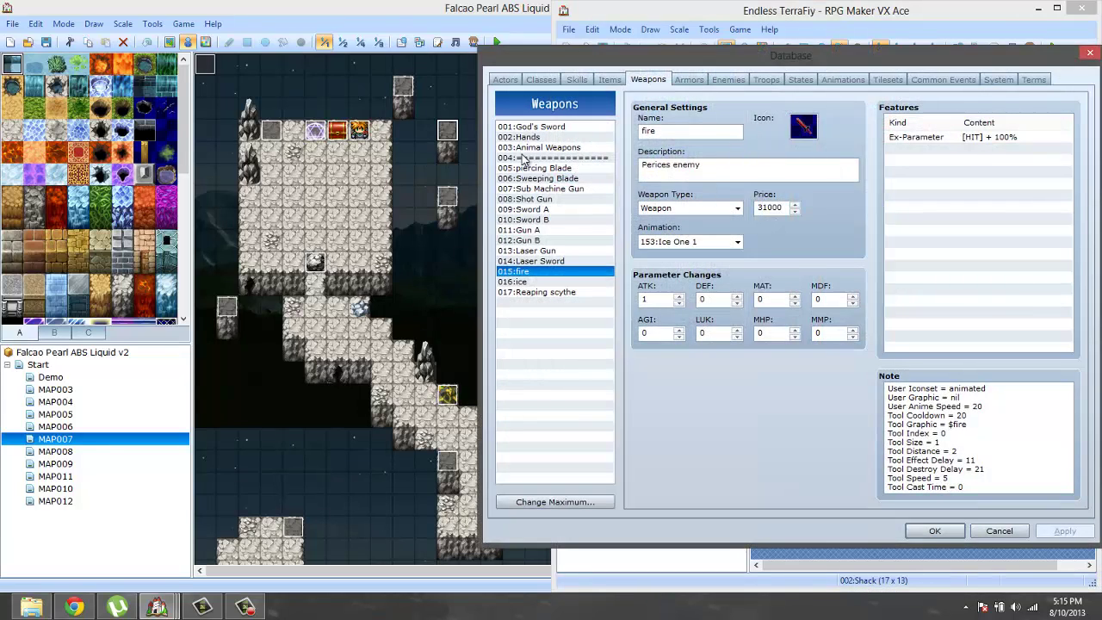
left_click(548, 189)
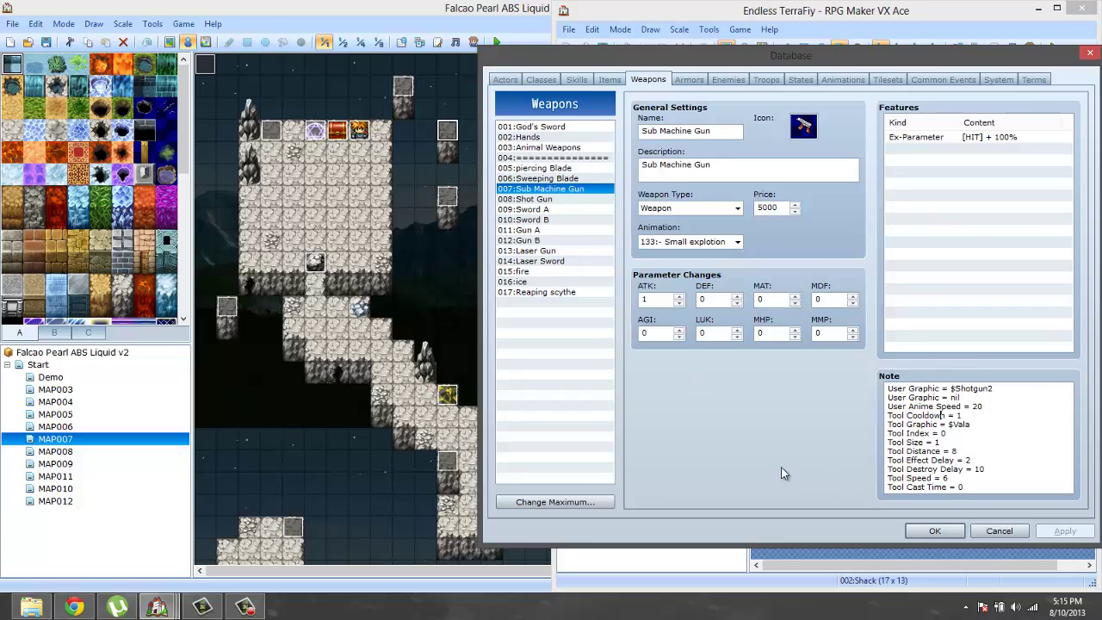
left_click(31, 607)
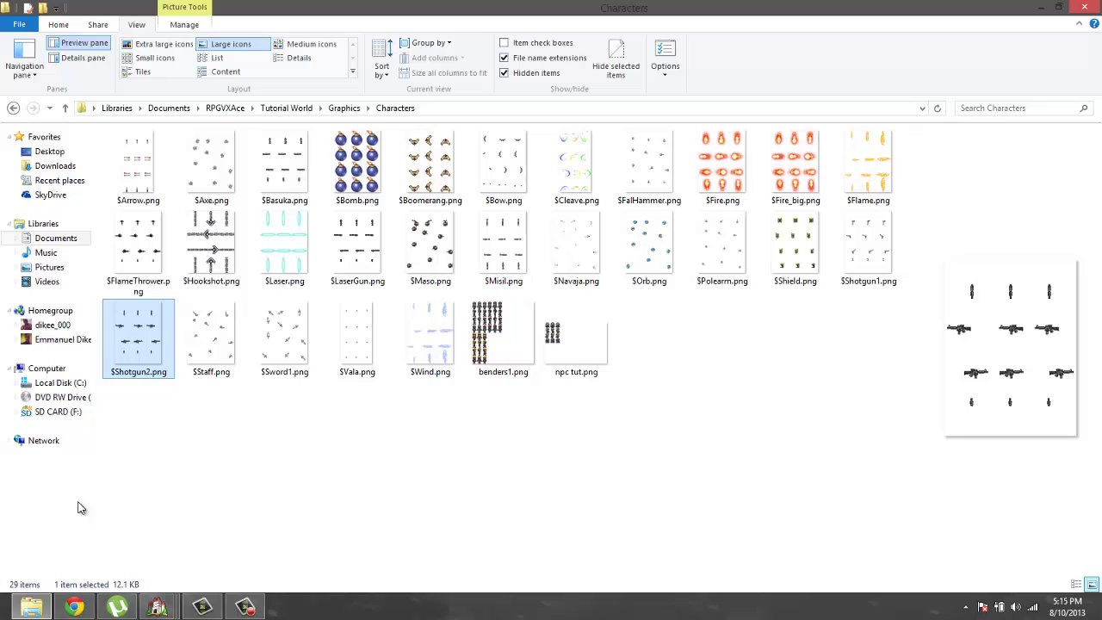
left_click(48, 601)
mouse_move(158, 607)
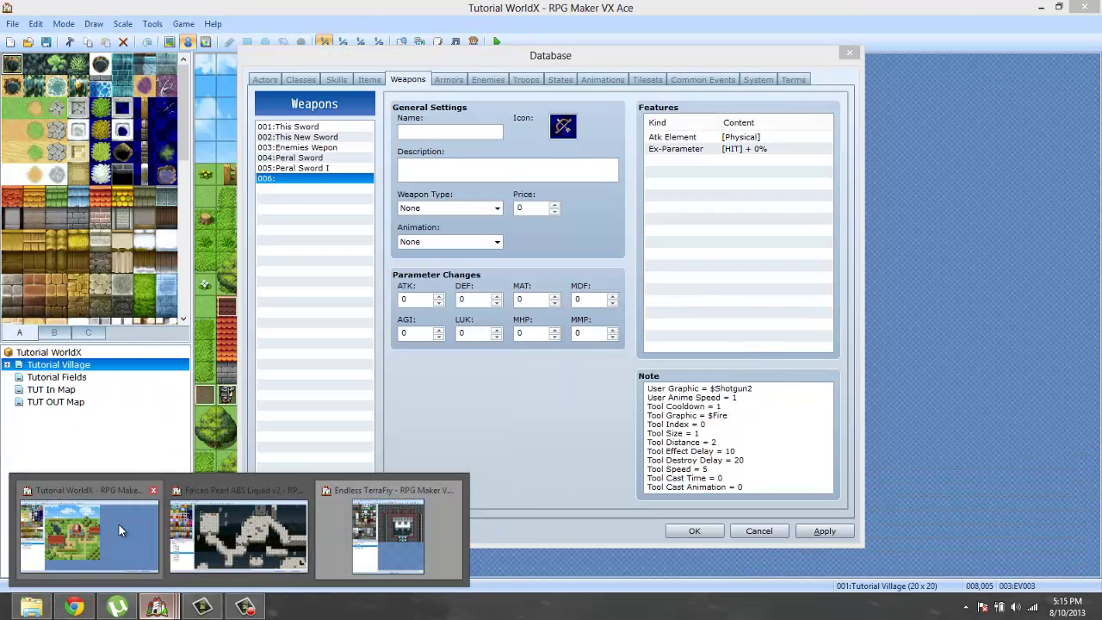
In Tutorial WorldX, set weapon 006's anime speed to 20 and remove 'Fire' from Tool Graphic.
left_click(119, 525)
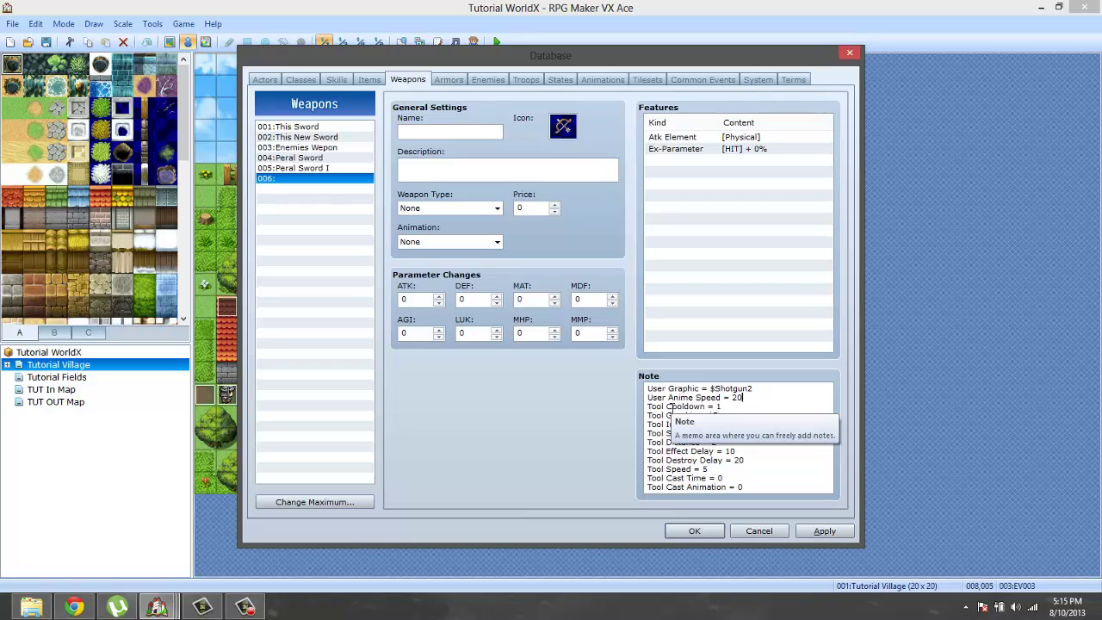
left_click_drag(648, 415, 728, 427)
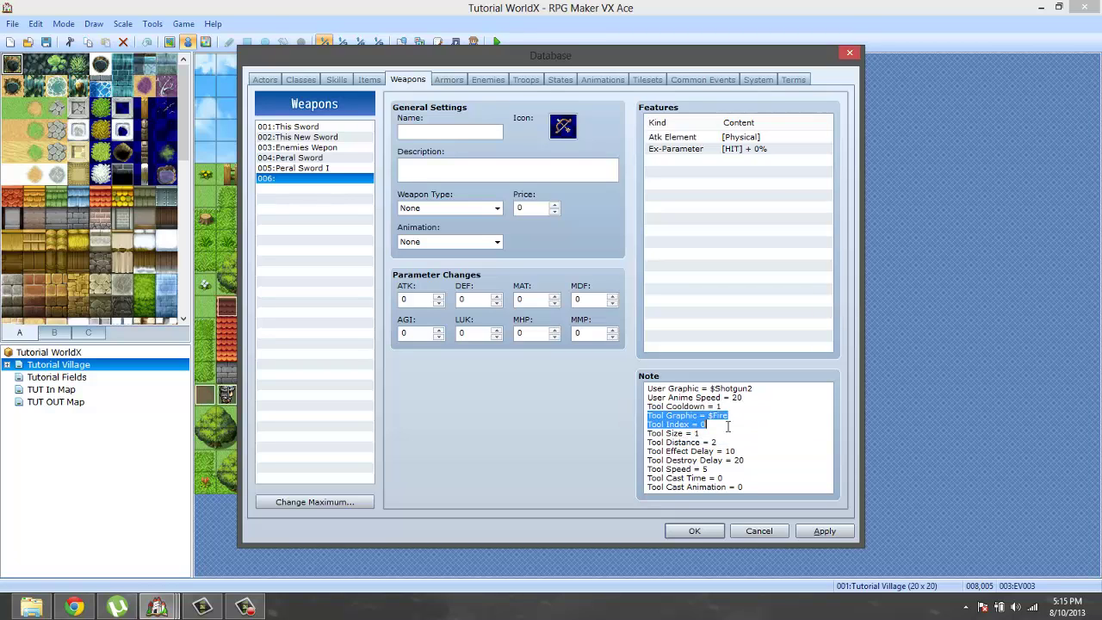
left_click(739, 410)
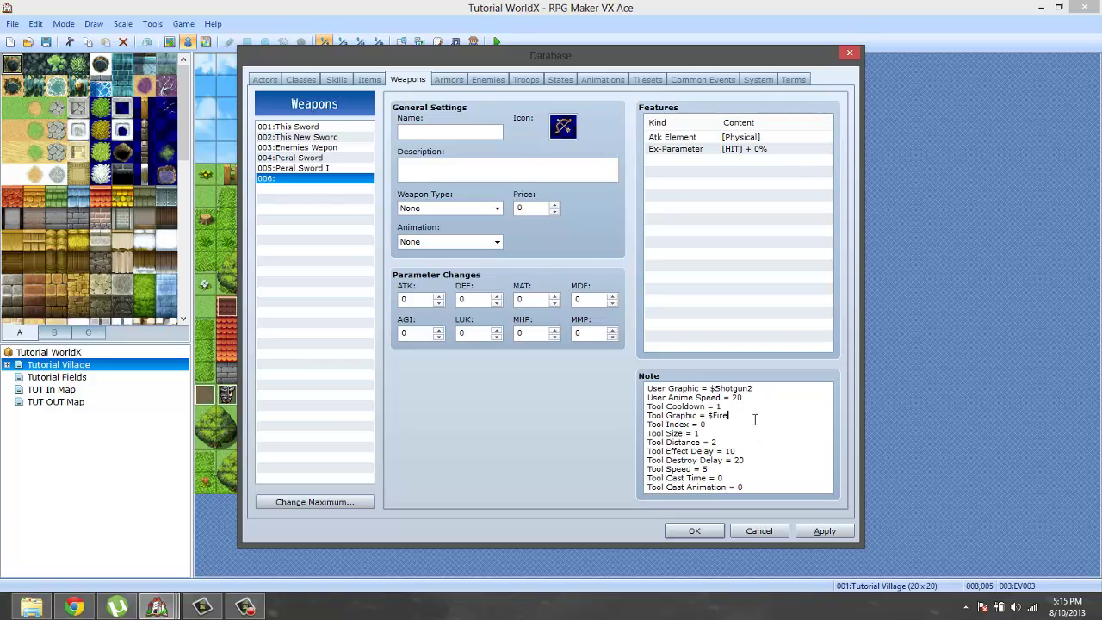
left_click_drag(745, 419, 699, 416)
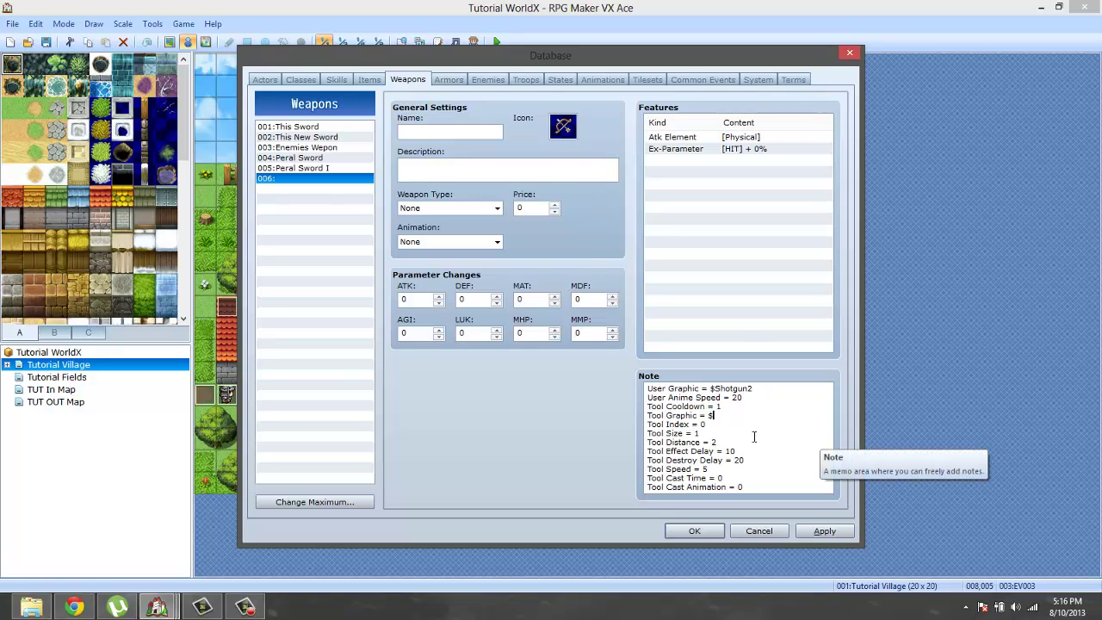
Preview the Laser, Hookshot and Arrow graphics in the Characters folder.
left_click(31, 607)
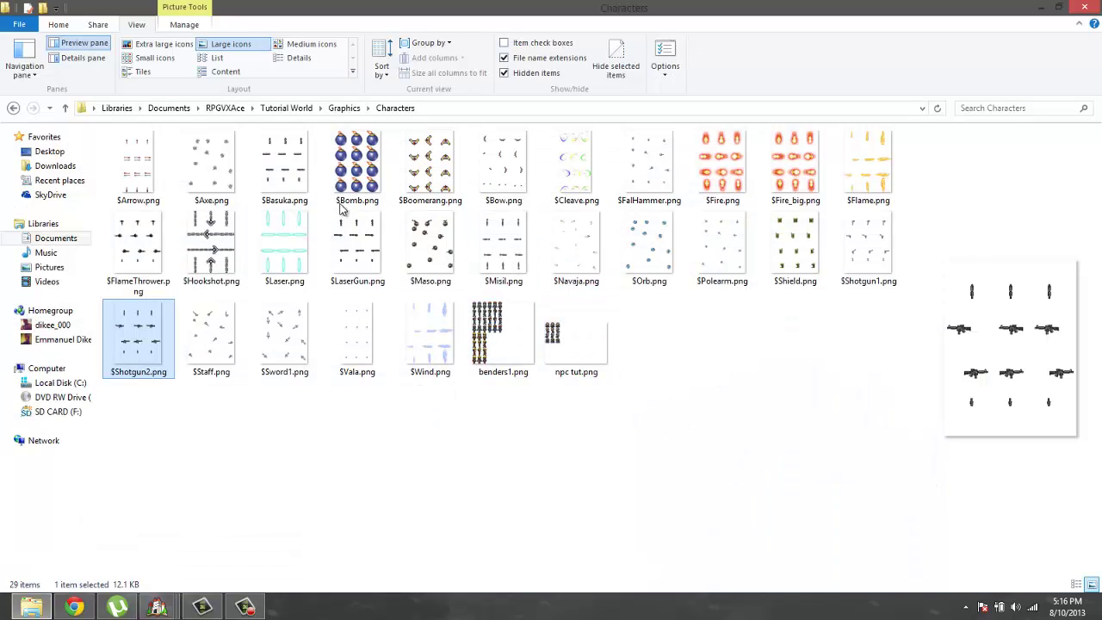
left_click(265, 226)
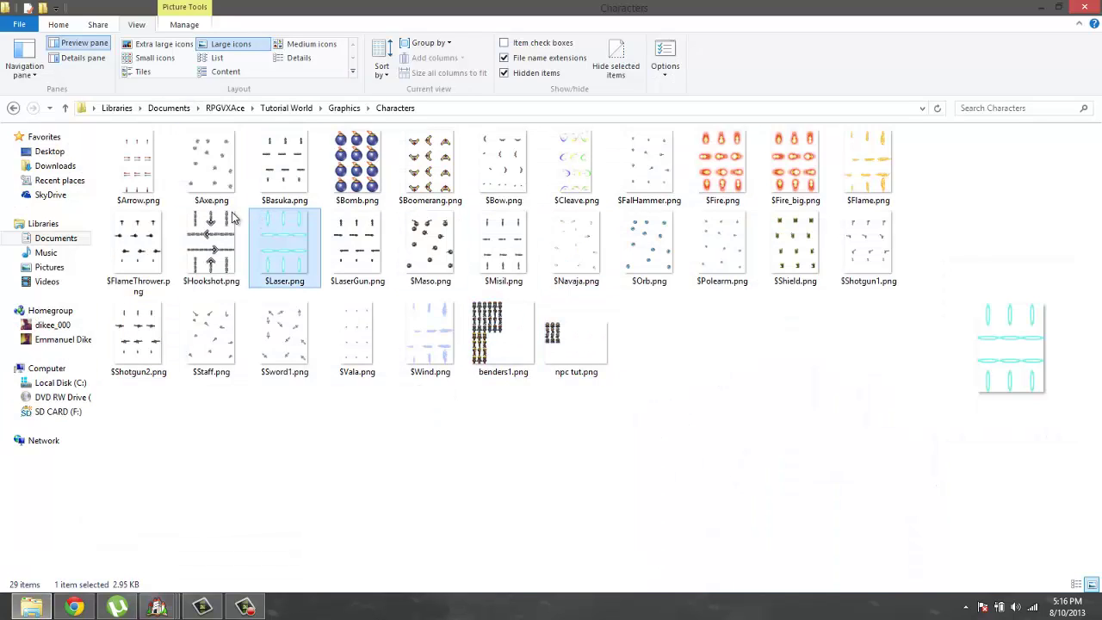
left_click(216, 242)
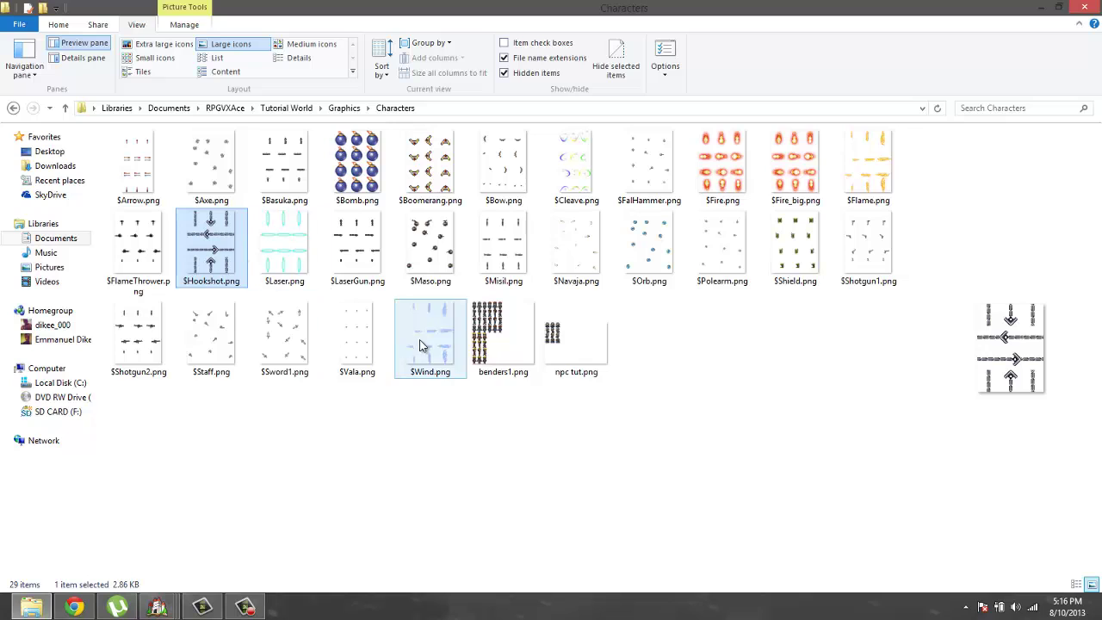
left_click(150, 179)
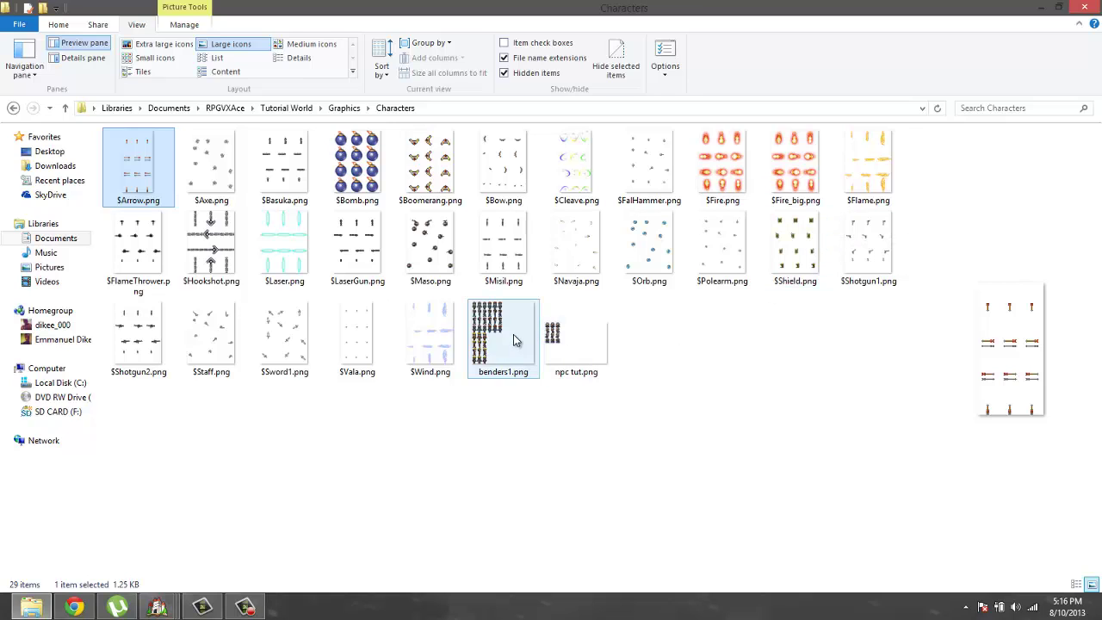
Copy the 'npc tut' file name from the Characters folder.
right_click(585, 347)
left_click(642, 543)
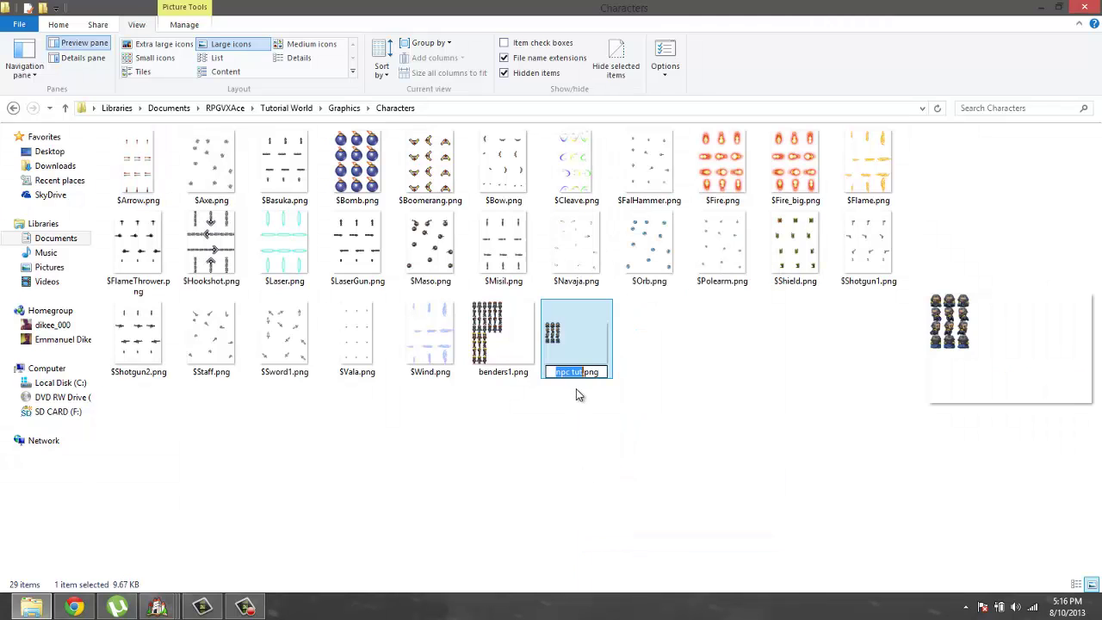
right_click(571, 377)
left_click(595, 420)
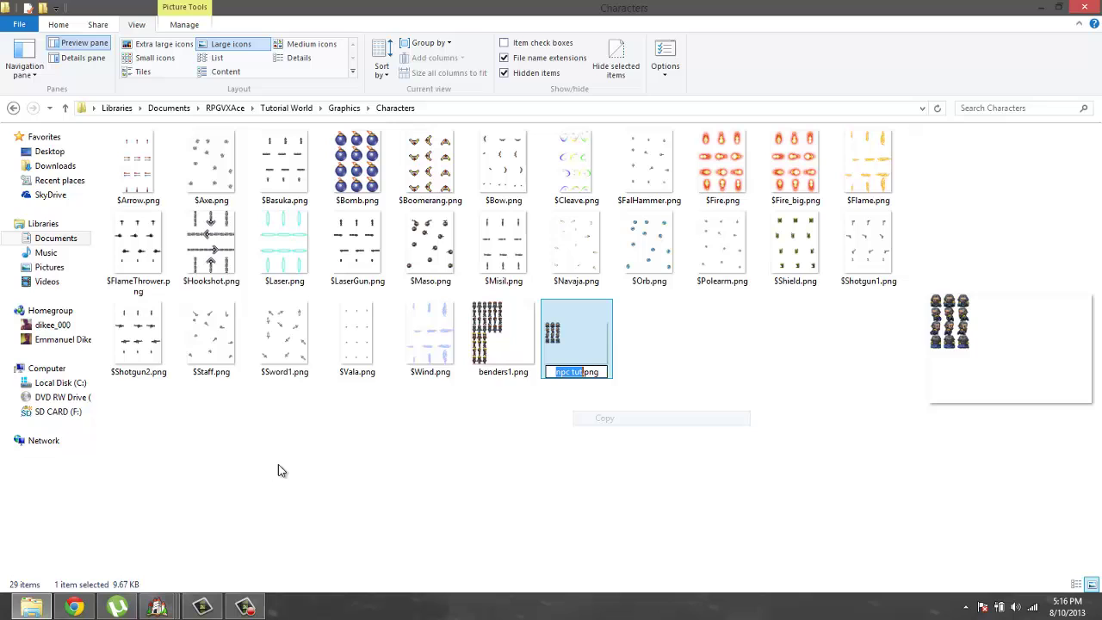
mouse_move(159, 607)
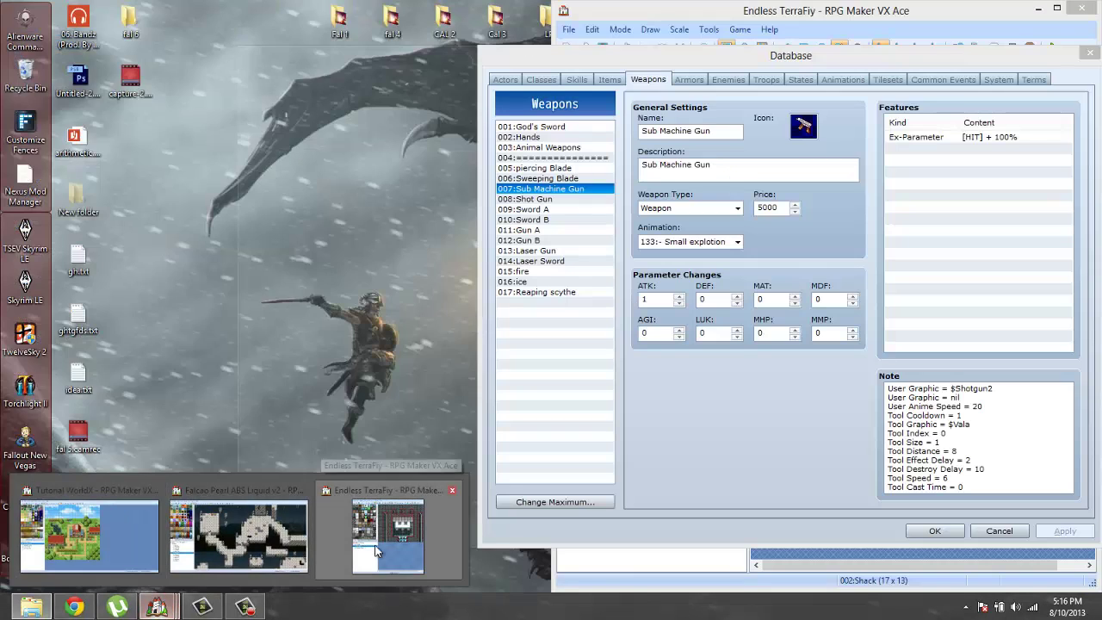
Close the Endless TerraFiy database and return to Tutorial WorldX's weapon 006 note.
left_click(375, 551)
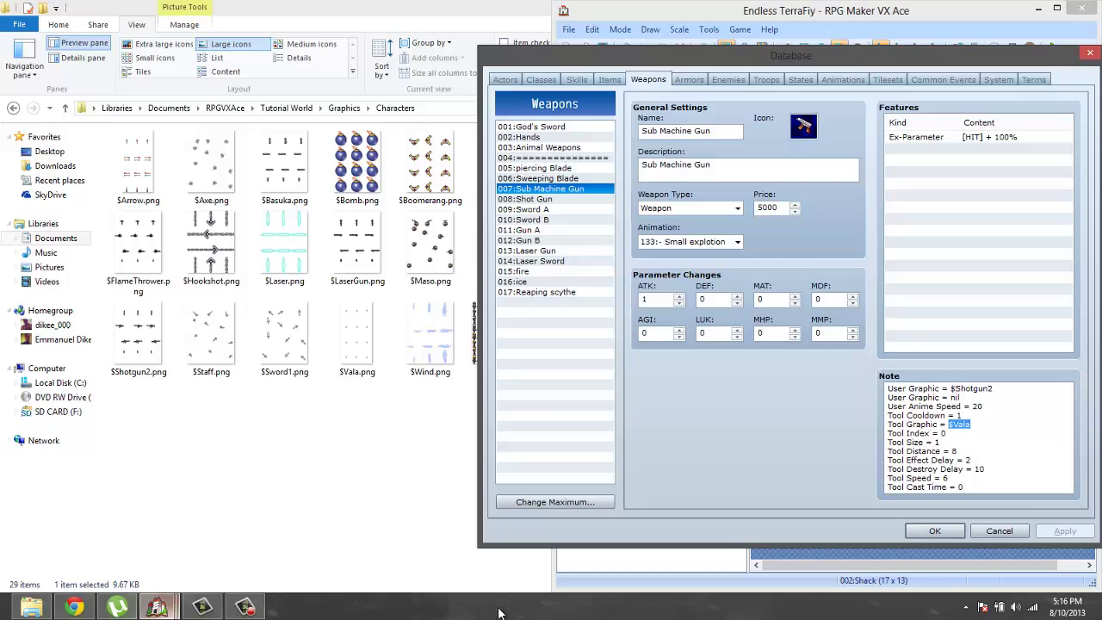
left_click(939, 529)
mouse_move(157, 608)
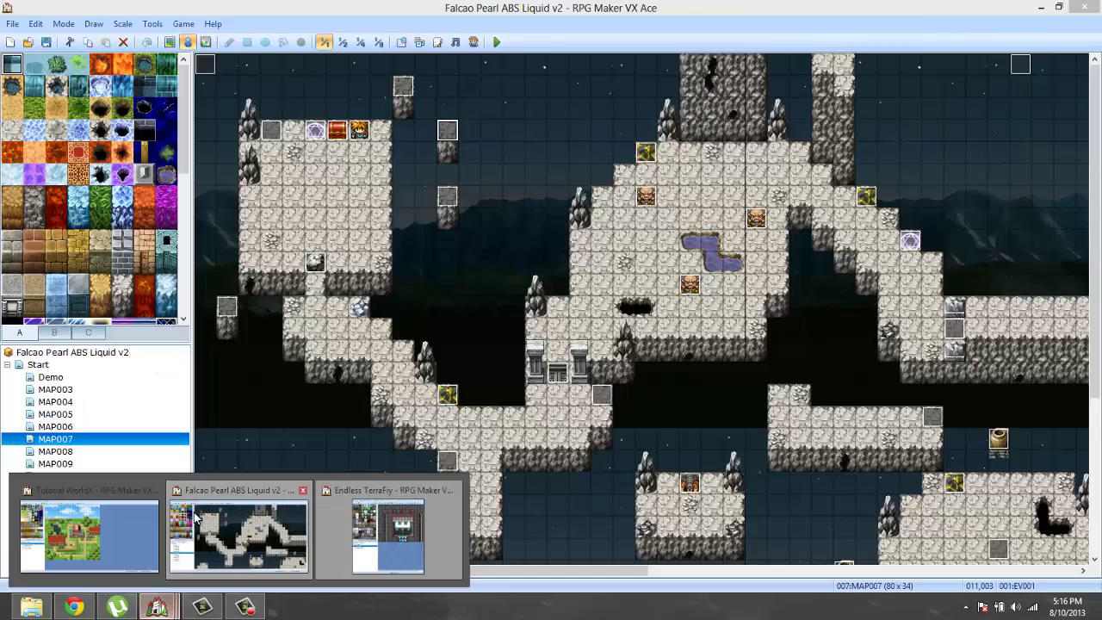
left_click(95, 530)
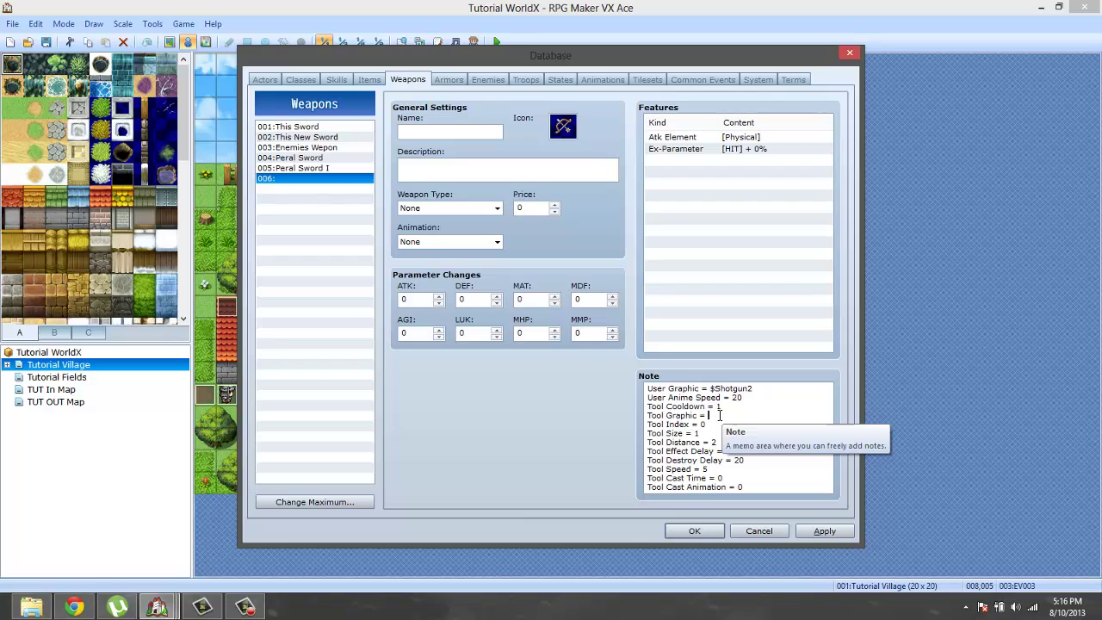
Position the cursor after 'Tool Graphic =' in weapon 006's note for the npc tut name.
left_click(749, 411)
type("npc tut")
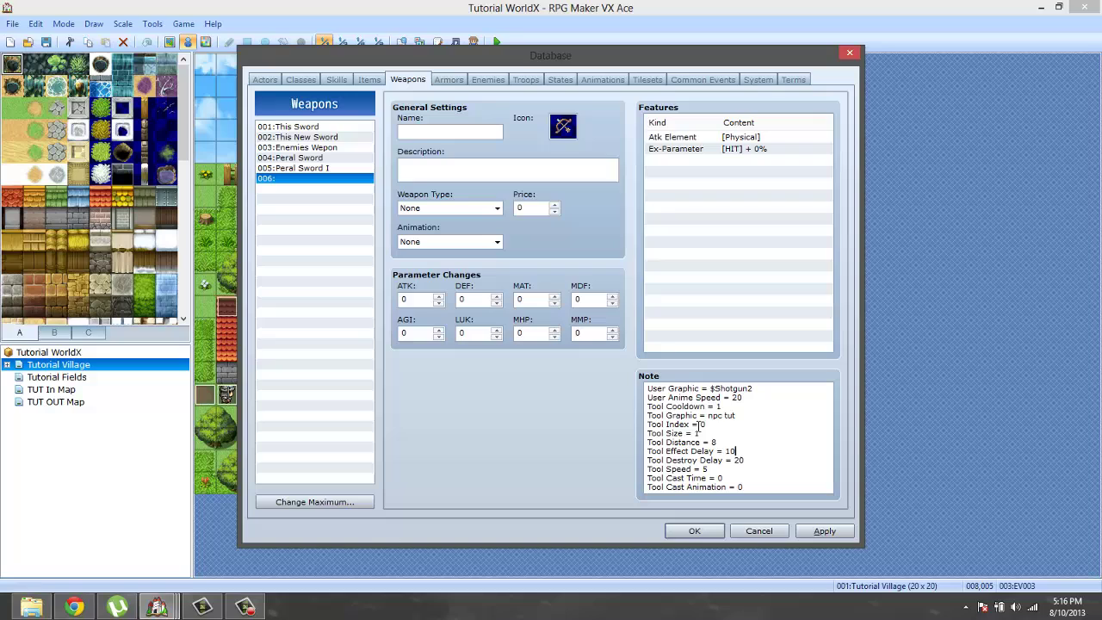
left_click(153, 607)
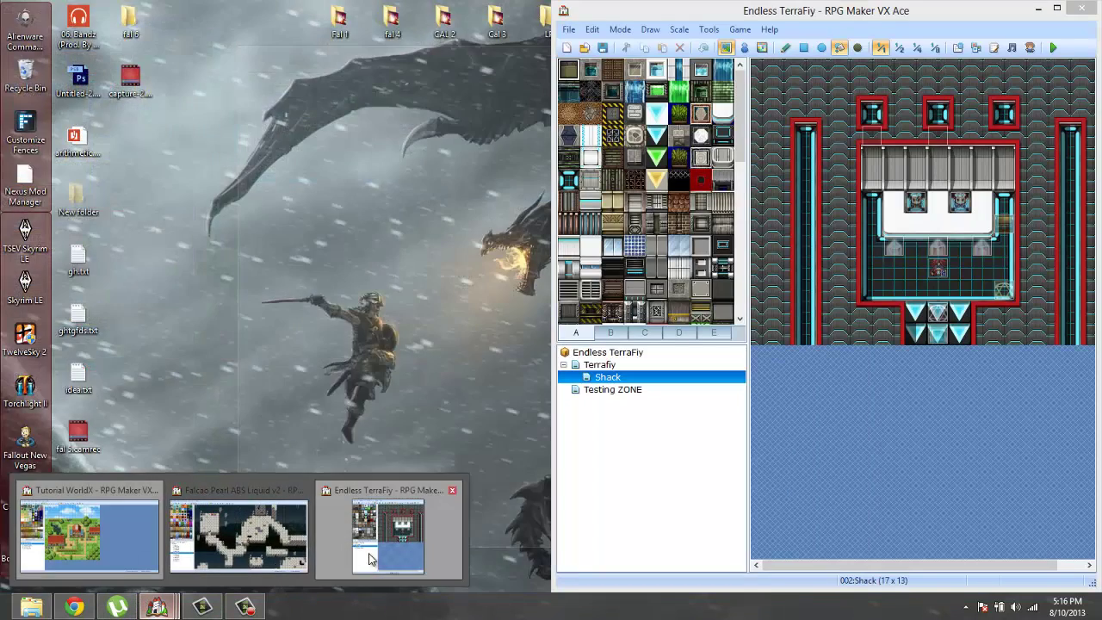
left_click(384, 538)
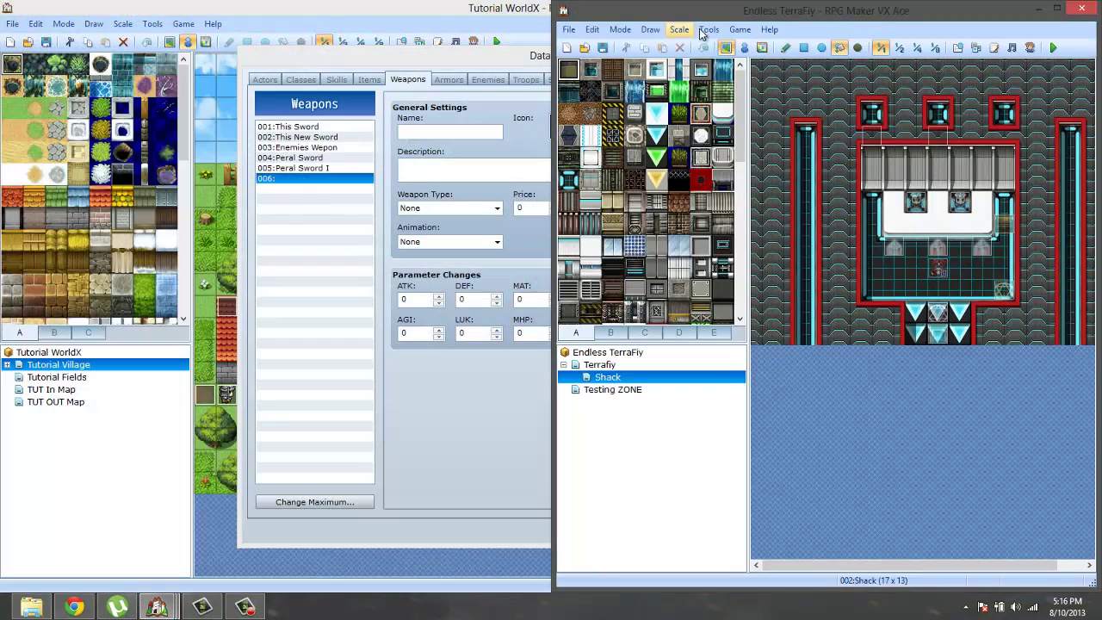
left_click(708, 30)
left_click(732, 44)
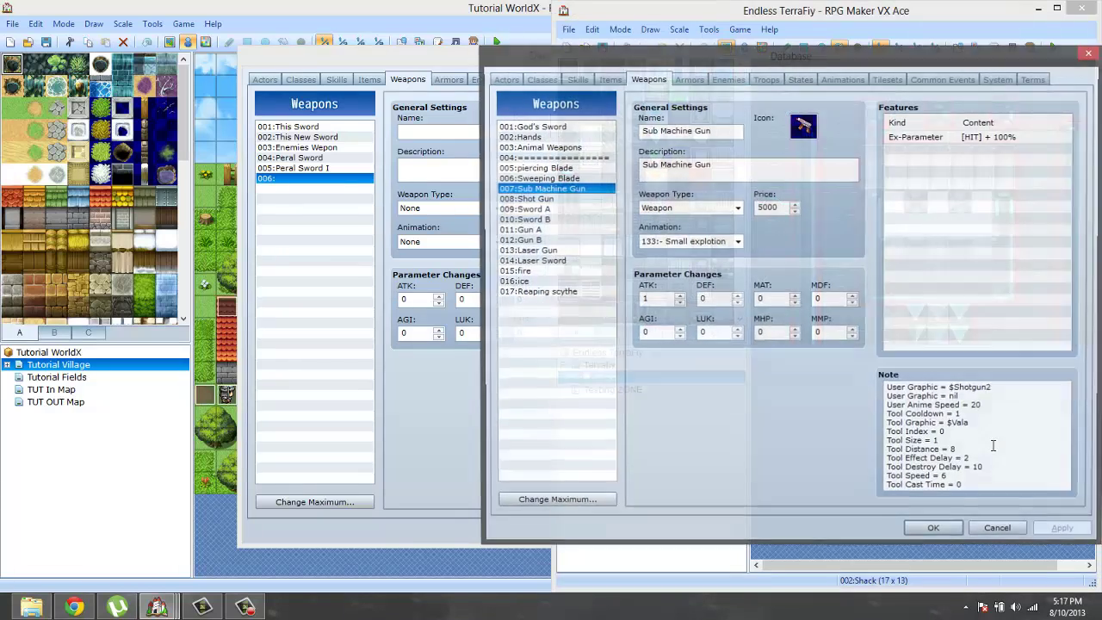
left_click(998, 446)
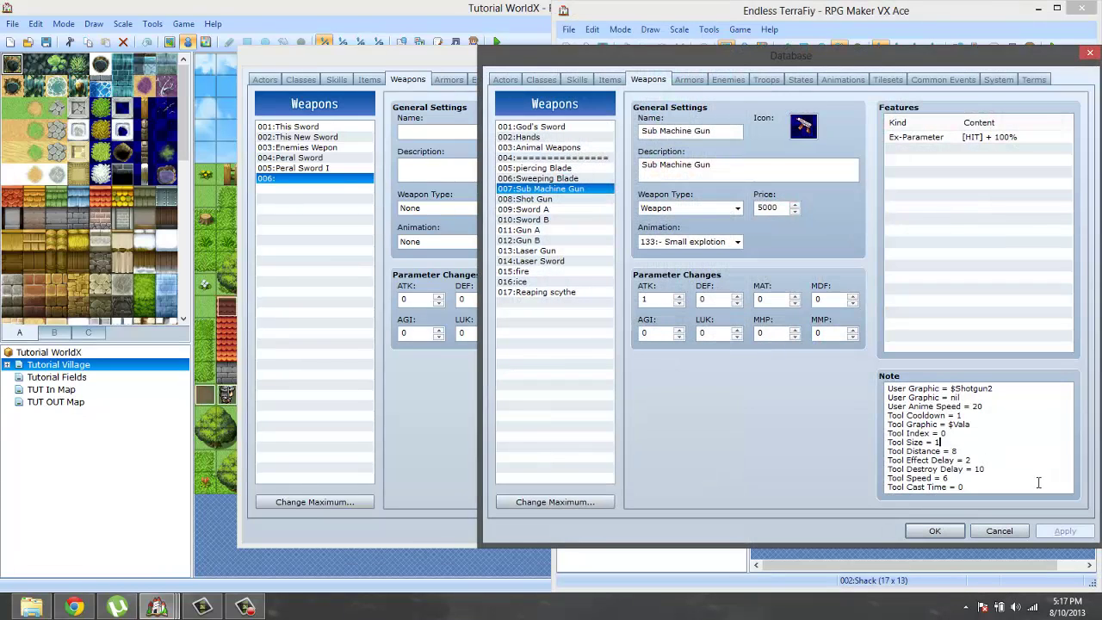
key("alt+Tab")
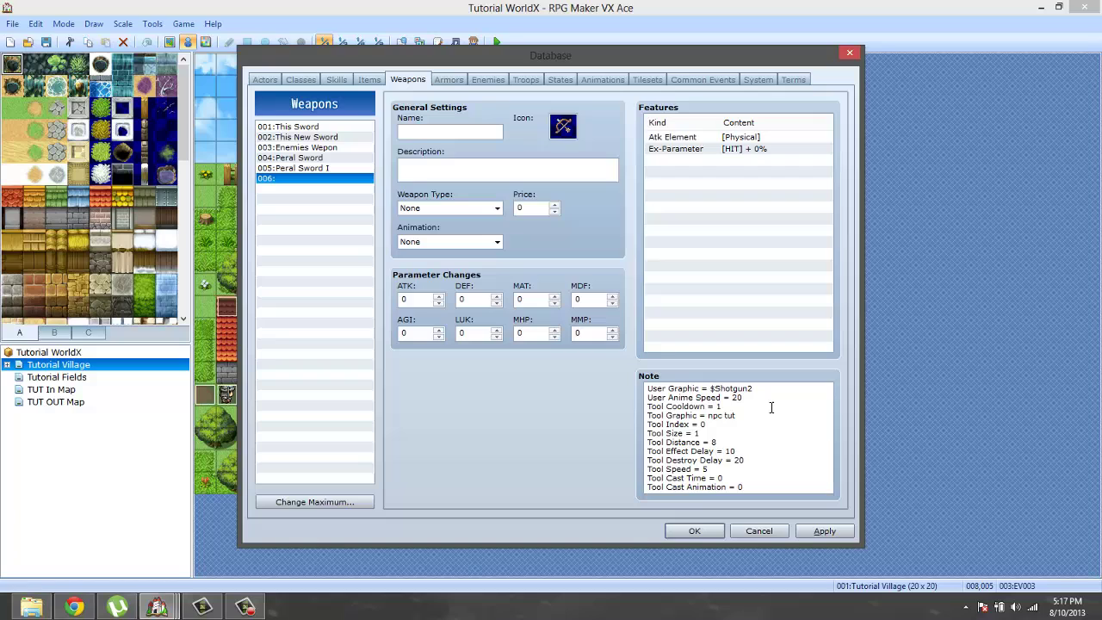
Edit the Tool Effect Delay and Tool Speed values and paste in the blow power line.
key("BackSpace")
key("BackSpace")
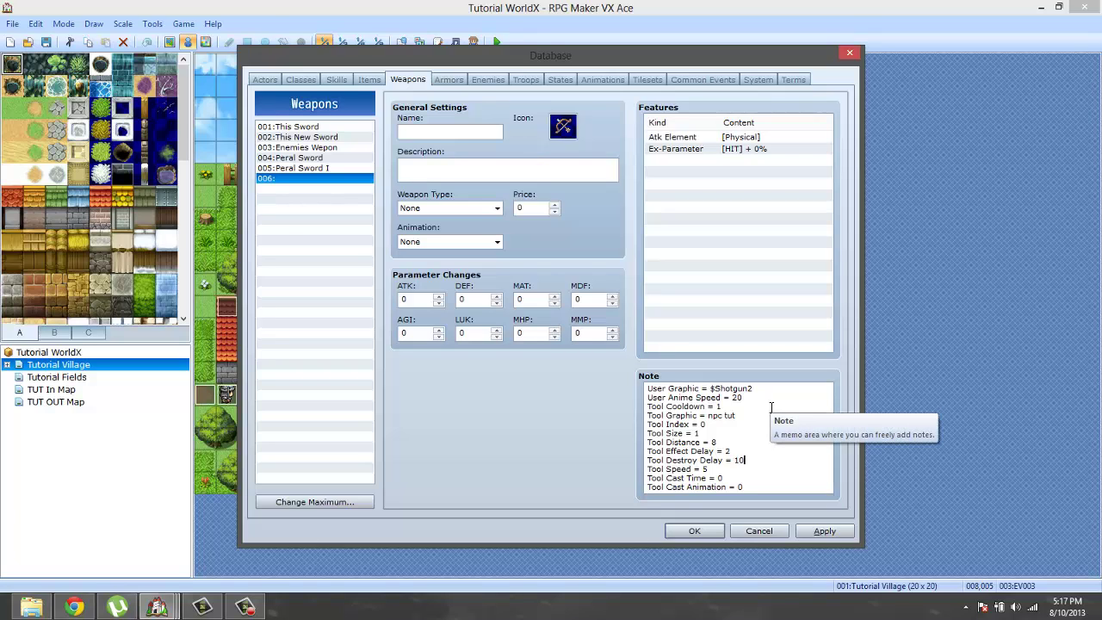
left_click_drag(713, 462, 706, 470)
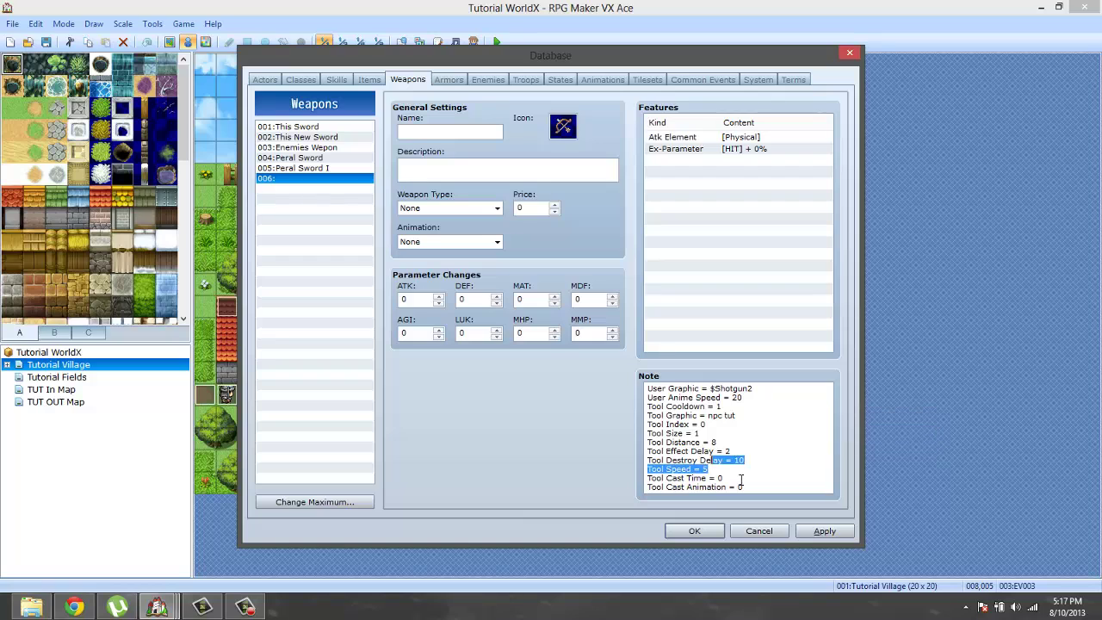
left_click(802, 478)
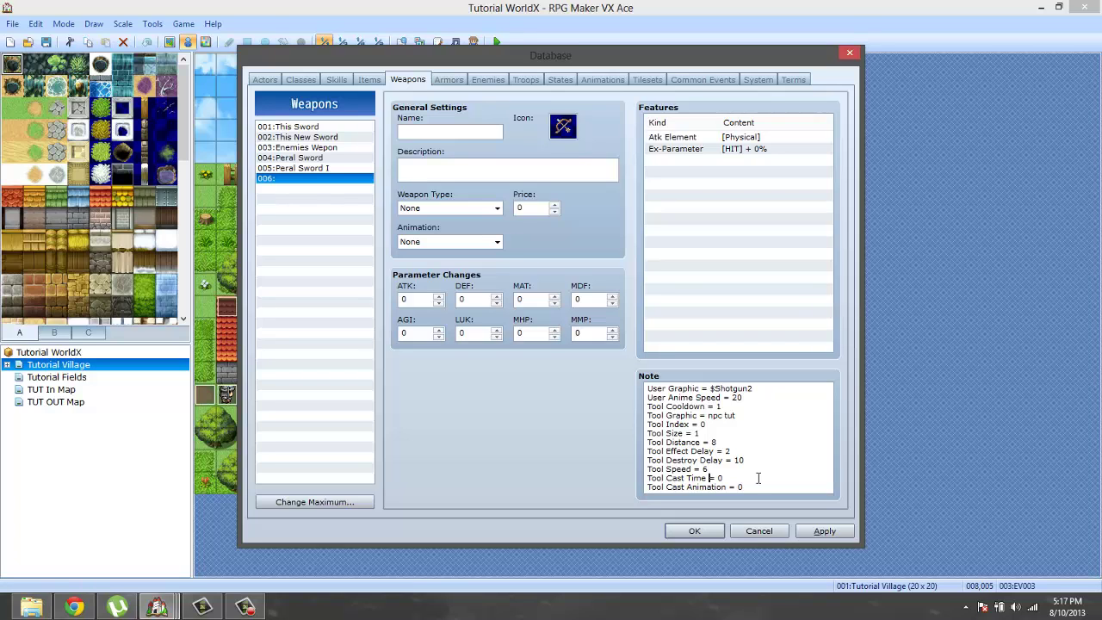
key("ctrl+v")
scroll(759, 478, "down", 1)
scroll(759, 478, "down", 1)
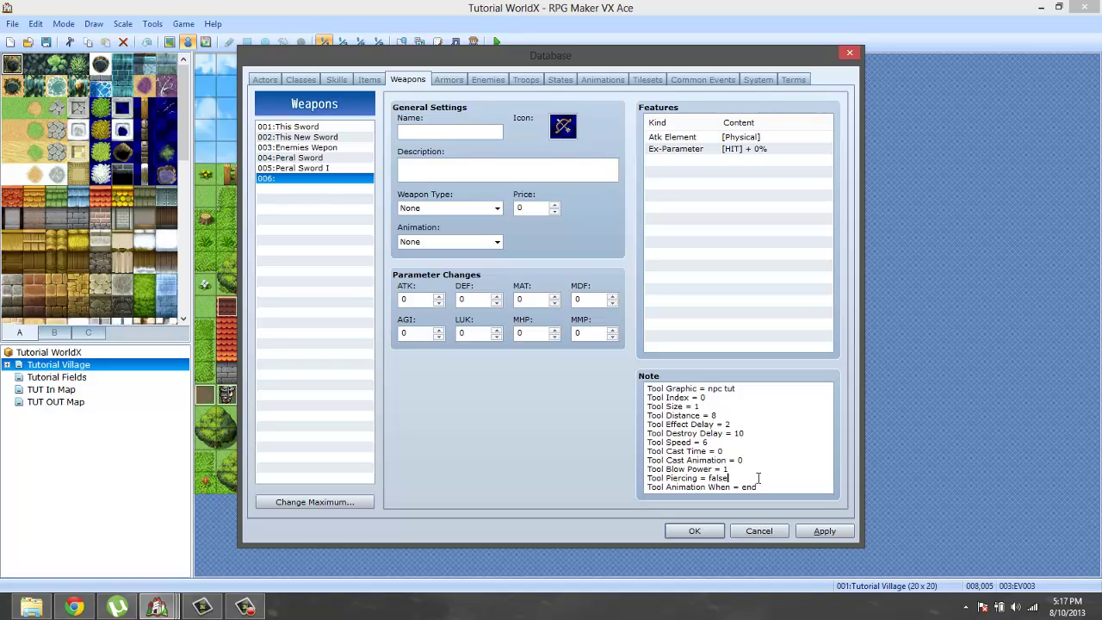
Paste the animation repeat and invoke skill lines at the end of the note.
key("Return")
key("ctrl+v")
key("Down")
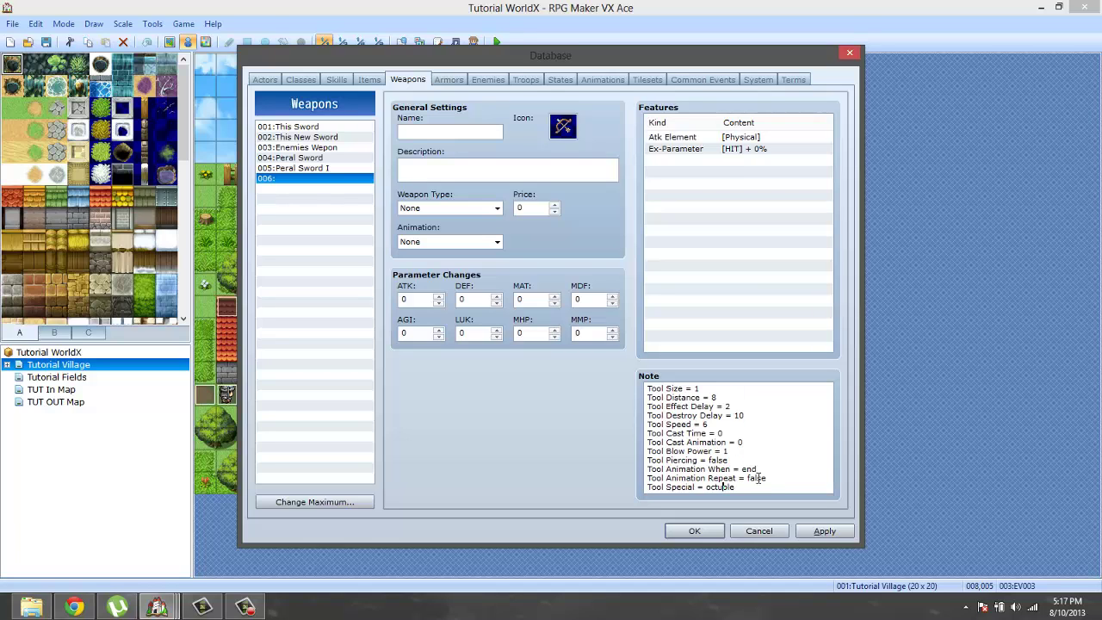
key("Down")
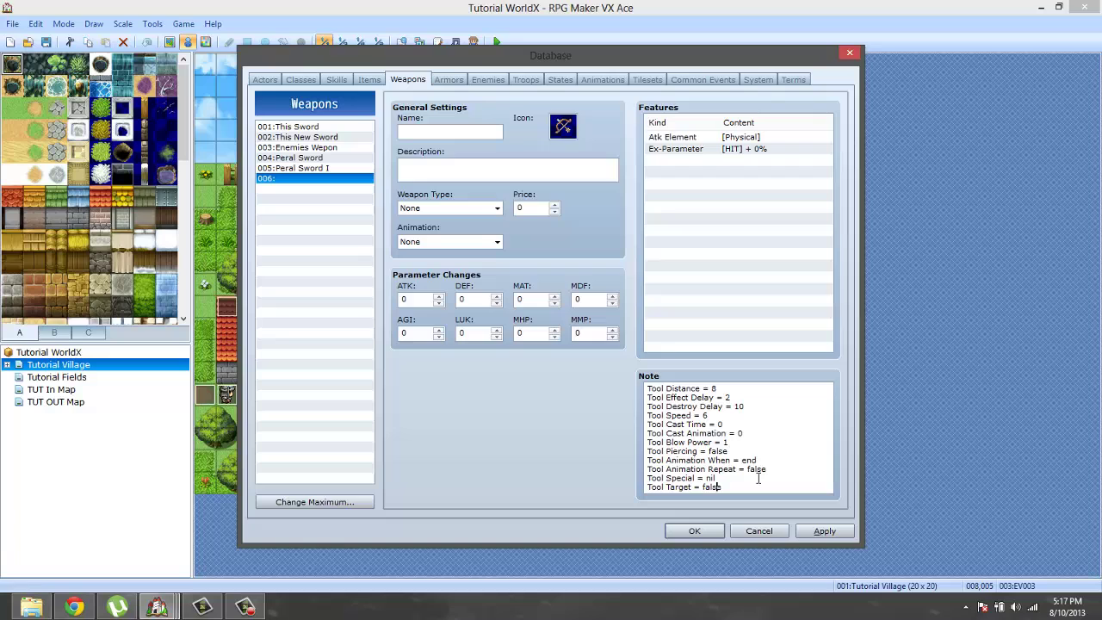
key("Return")
type("Tool Invoke Skill = 0")
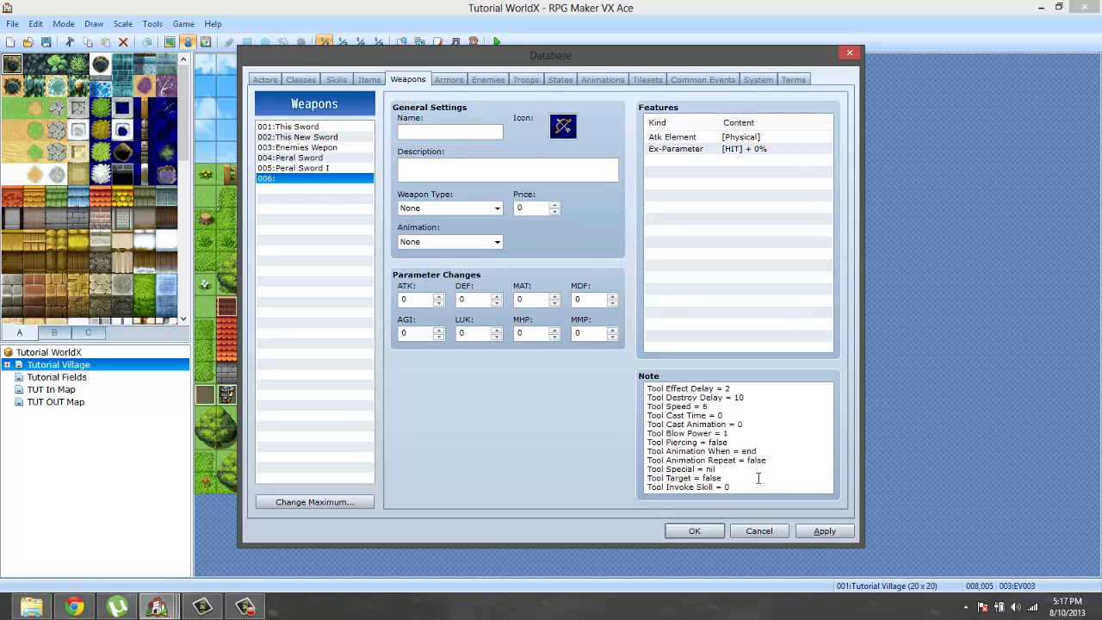
key("Down")
key("Down")
key("Down")
key("Down")
key("Down")
key("Down")
key("Down")
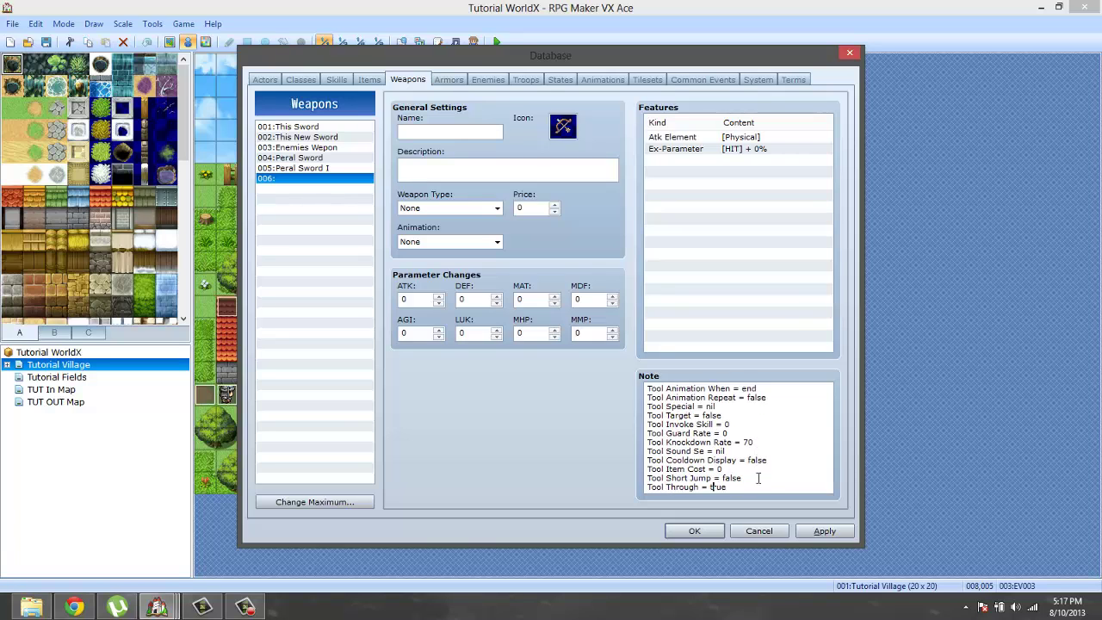
key("Down")
key("Down")
key("Down")
key("Down")
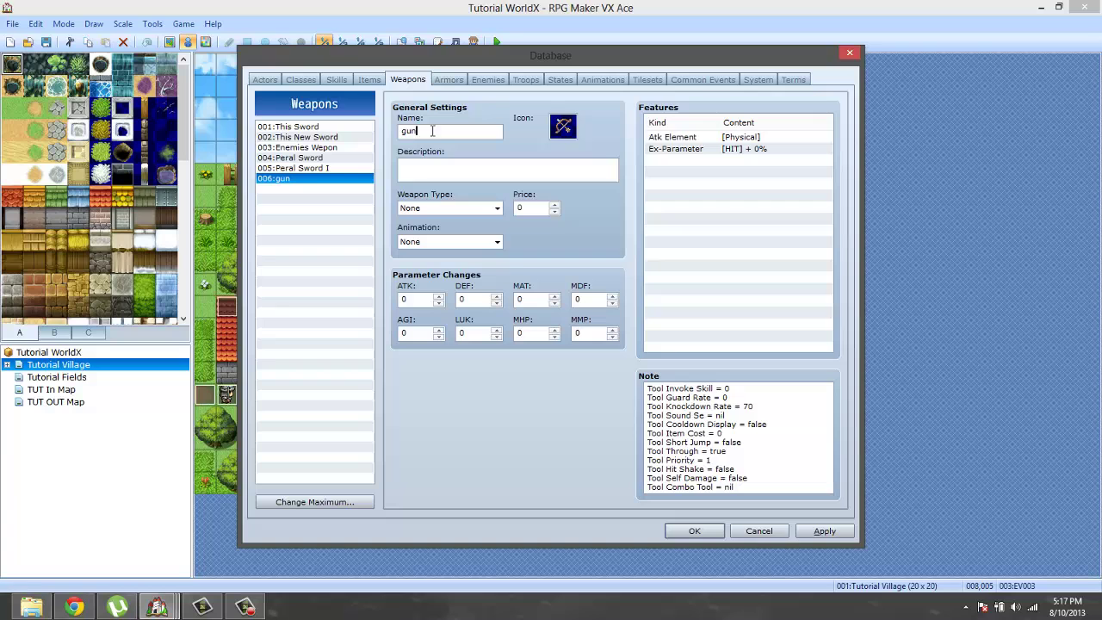
Save weapon 006 gun with its tool note and reopen the Database.
left_click_drag(695, 443, 707, 359)
left_click(721, 470)
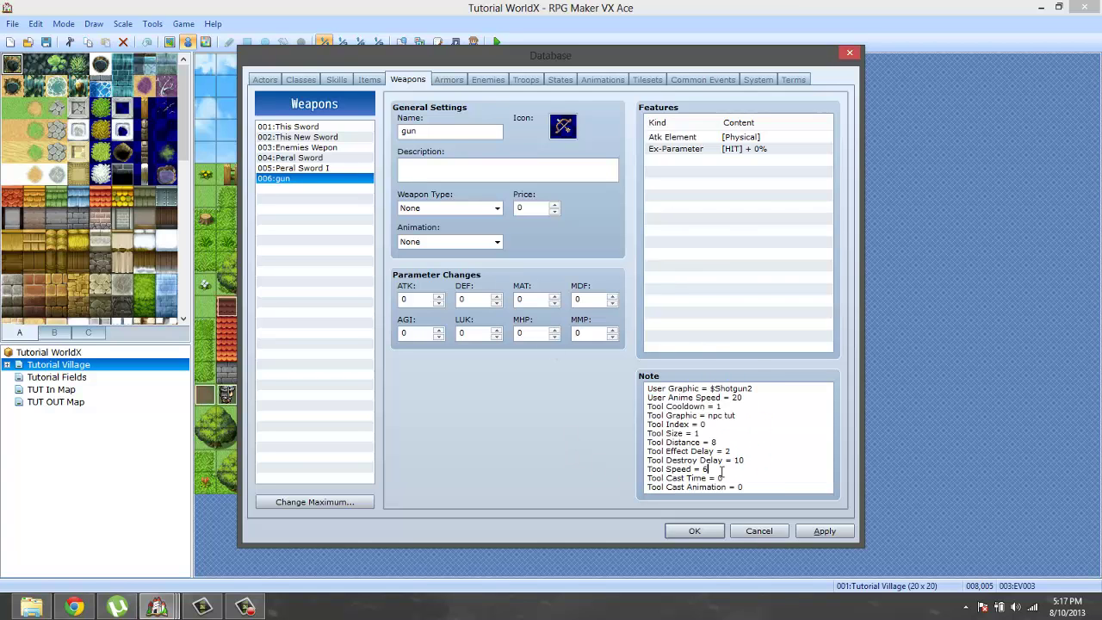
left_click(695, 531)
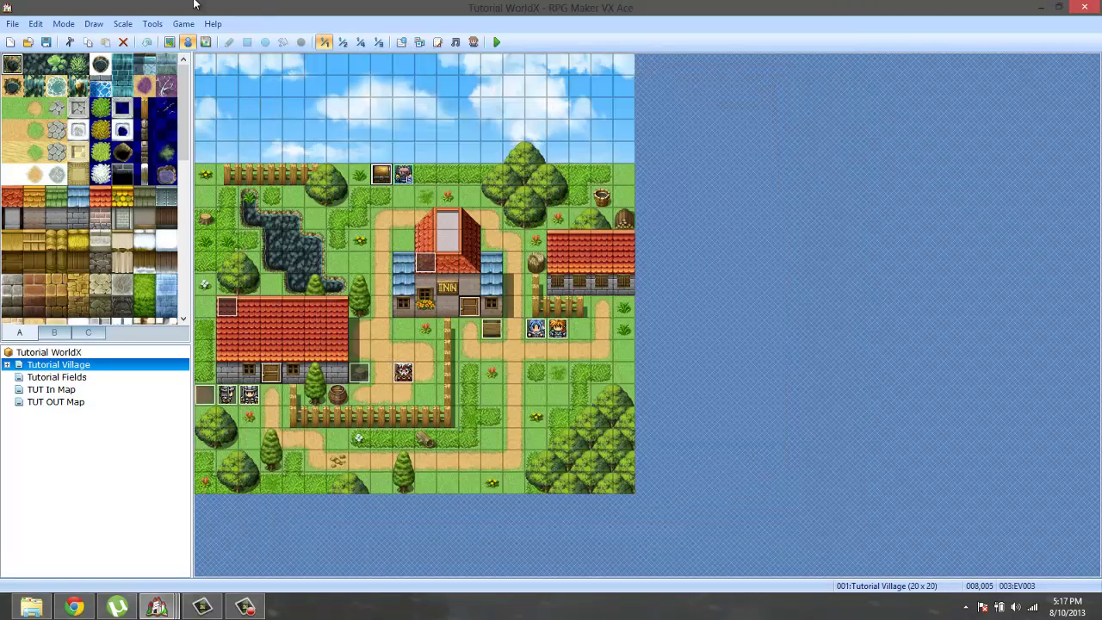
left_click(152, 24)
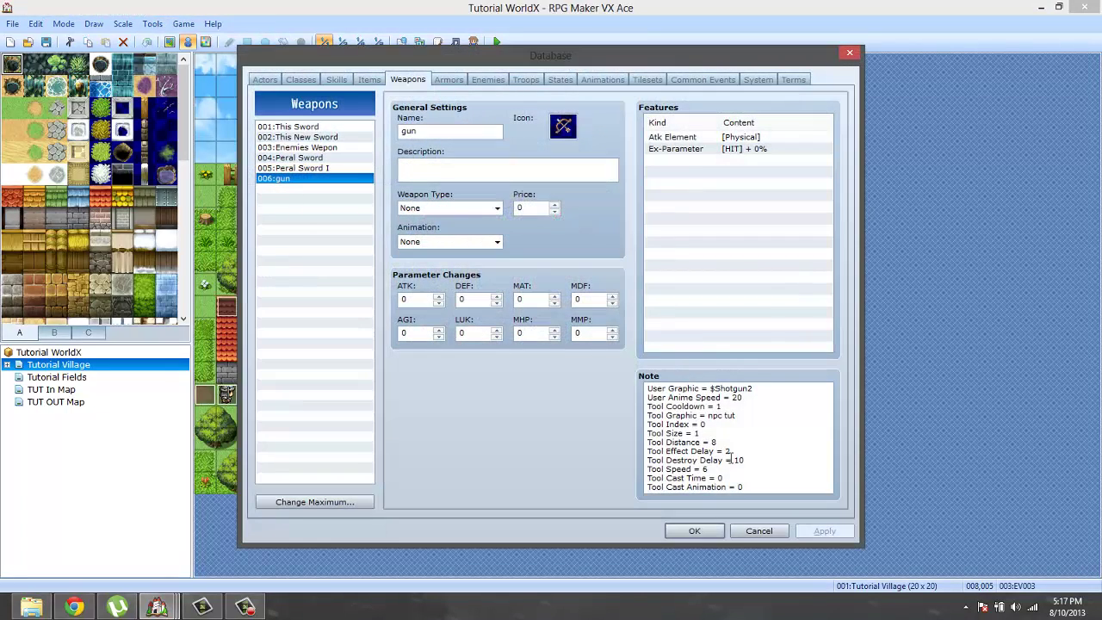
key("ctrl+a")
left_click(737, 483)
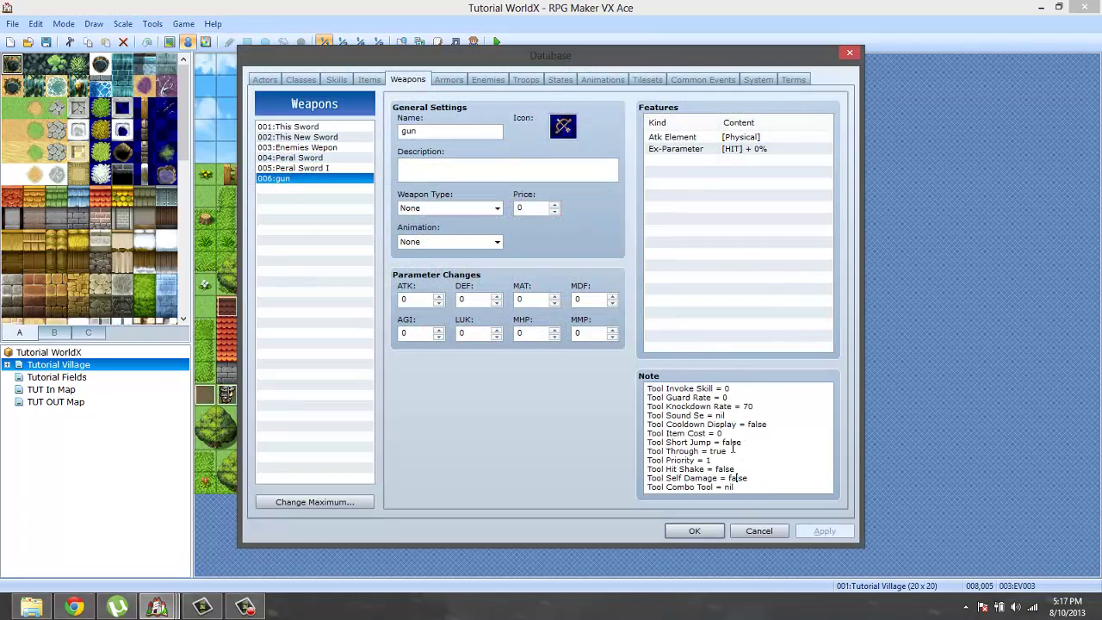
Name empty item slot 004 'bullets' and assign it the starburst icon.
left_click(362, 80)
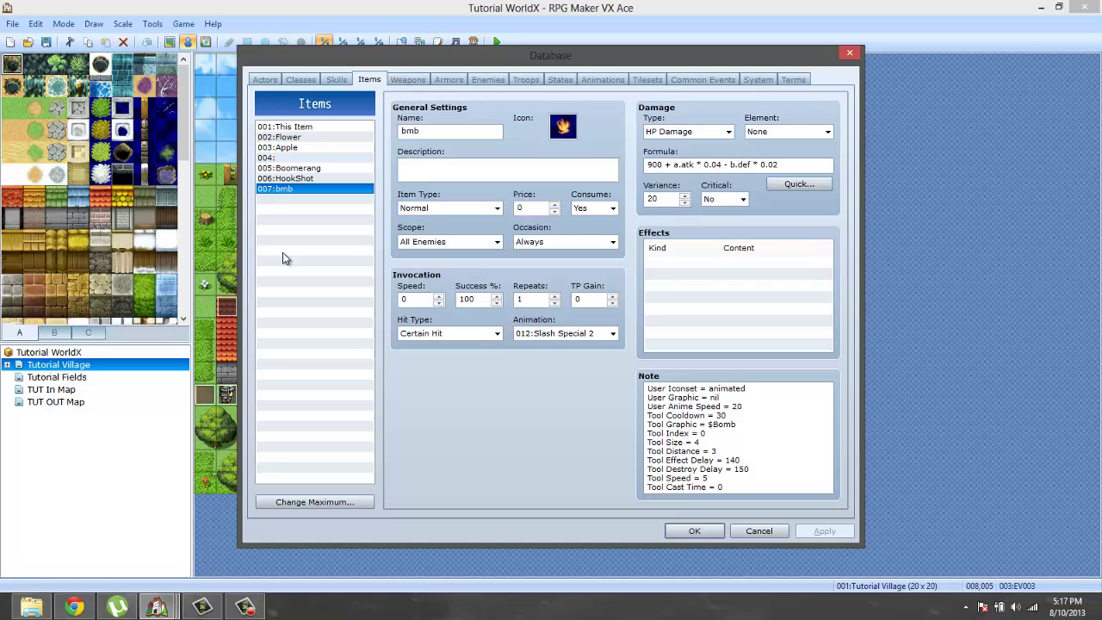
left_click(276, 157)
left_click(445, 133)
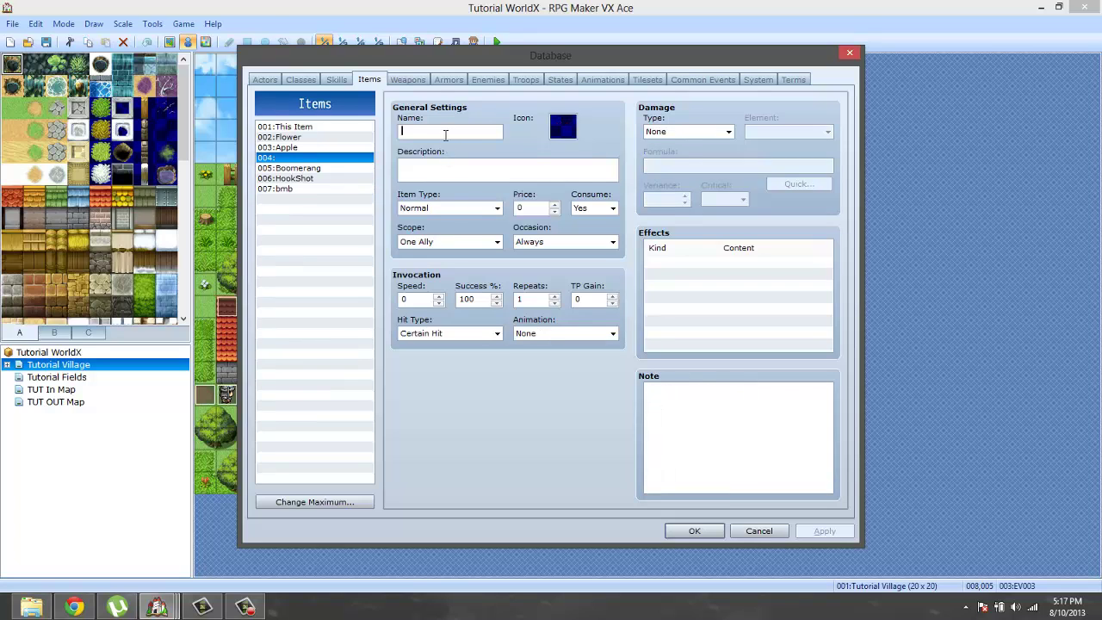
type("bullets")
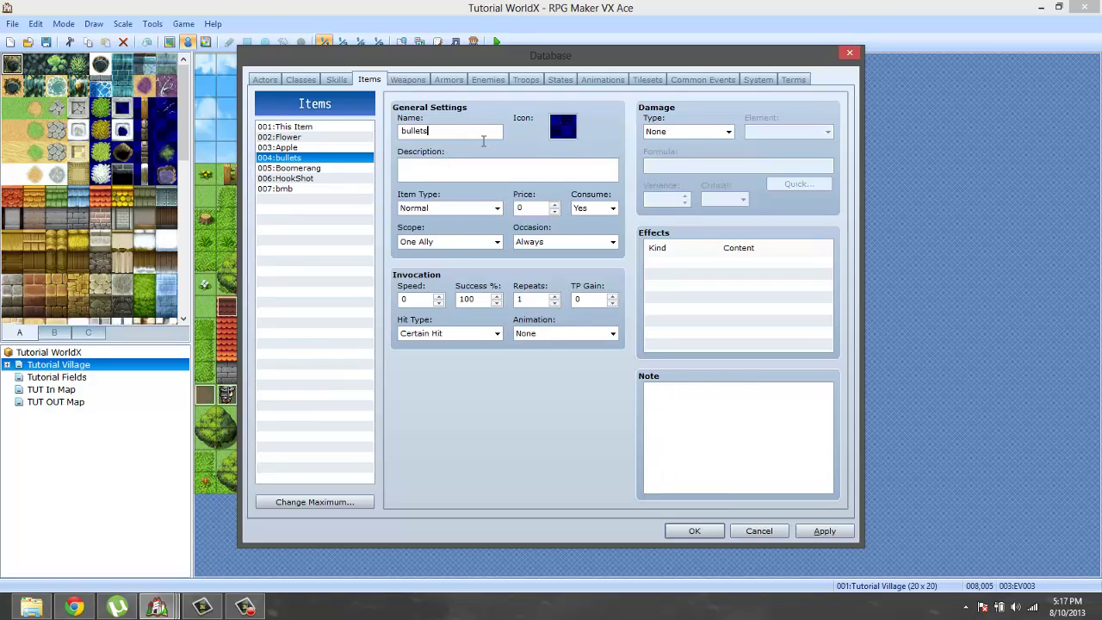
double_click(562, 127)
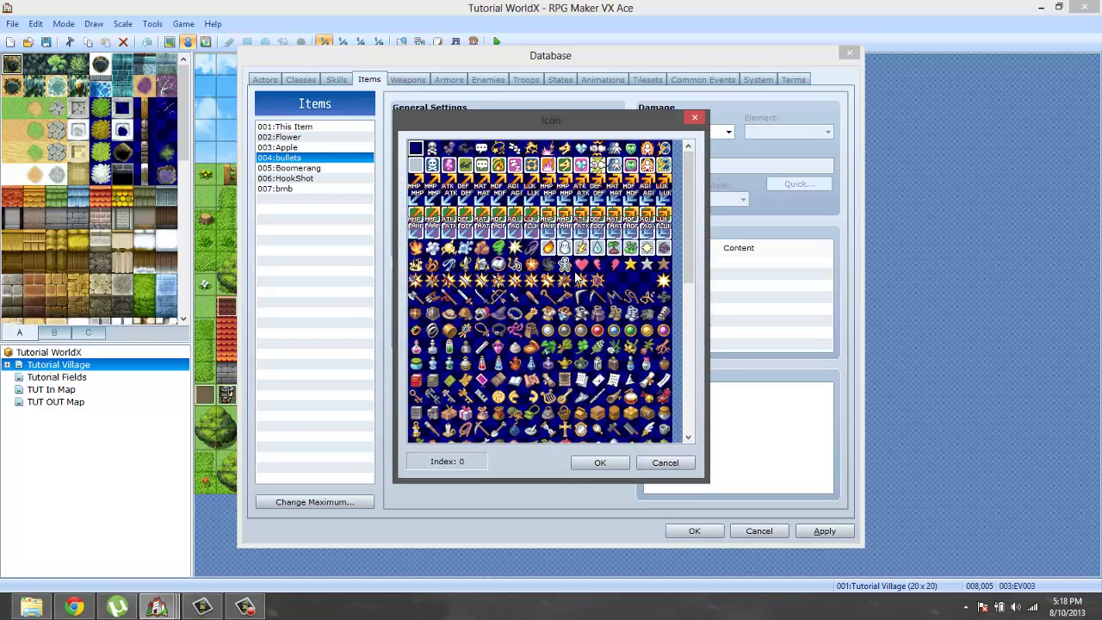
double_click(598, 281)
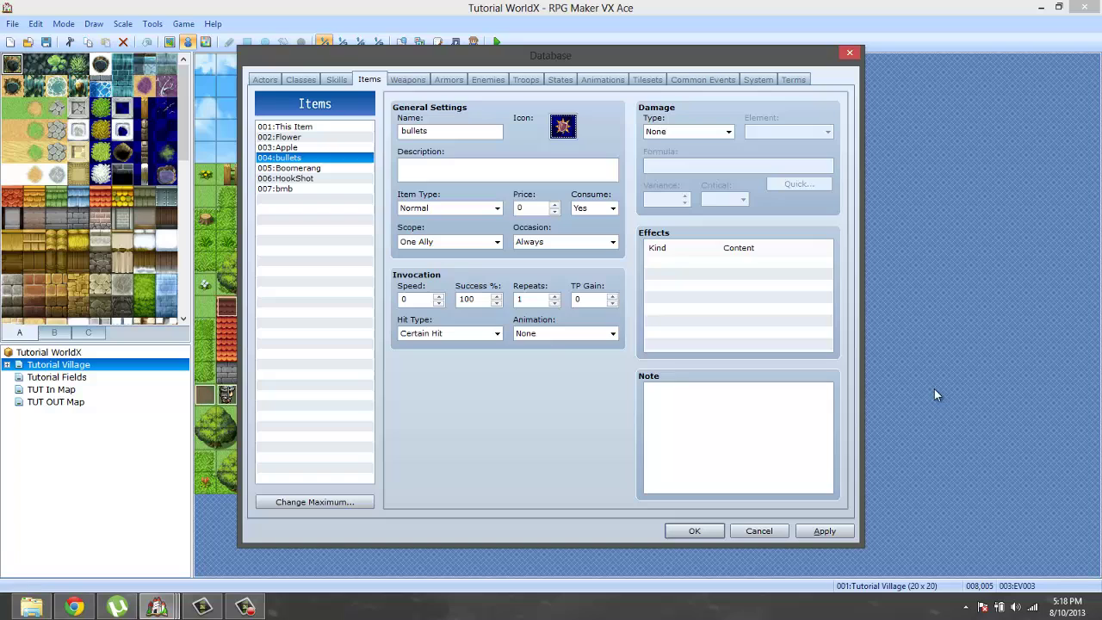
Browse the Enemies, Armors and Items tabs, then return to weapon 006 gun's note.
left_click(484, 80)
left_click(447, 80)
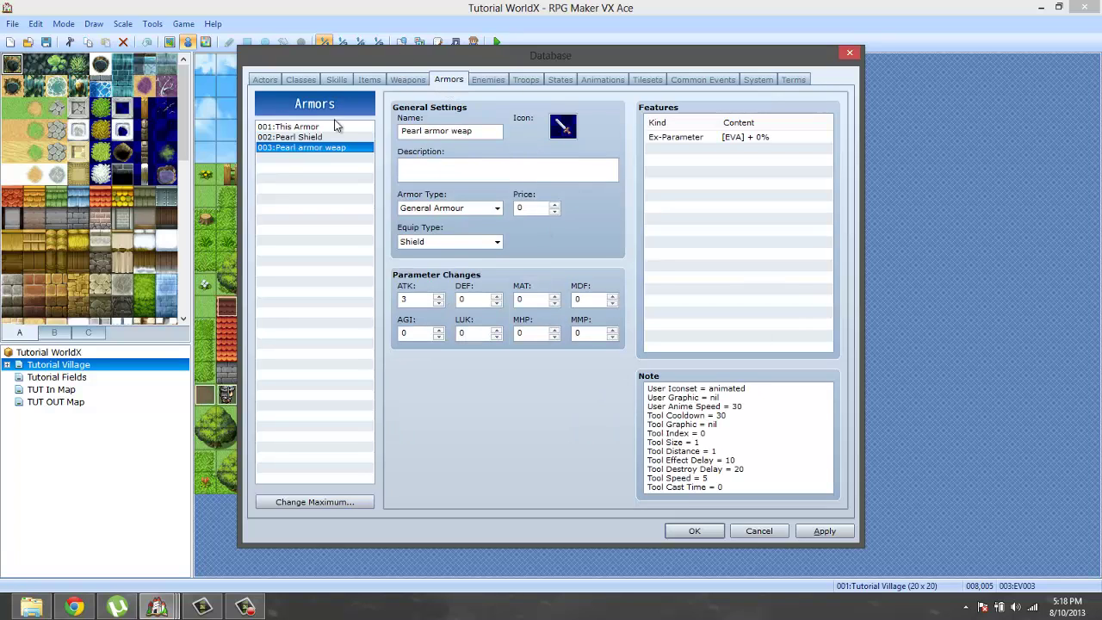
left_click(412, 80)
key("ctrl+a")
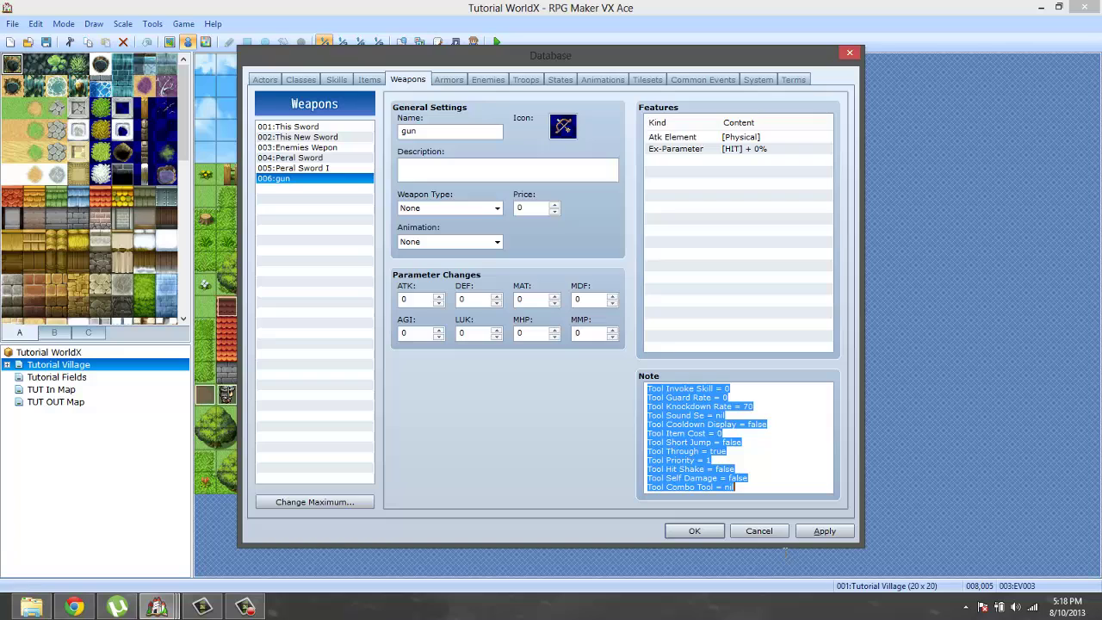
left_click(371, 81)
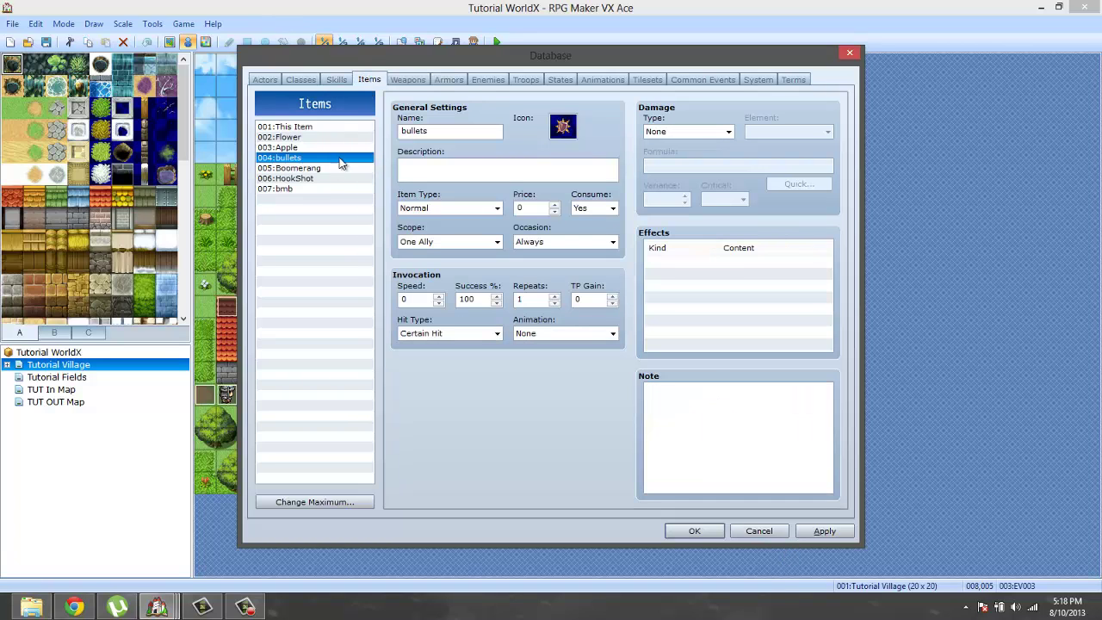
left_click(408, 79)
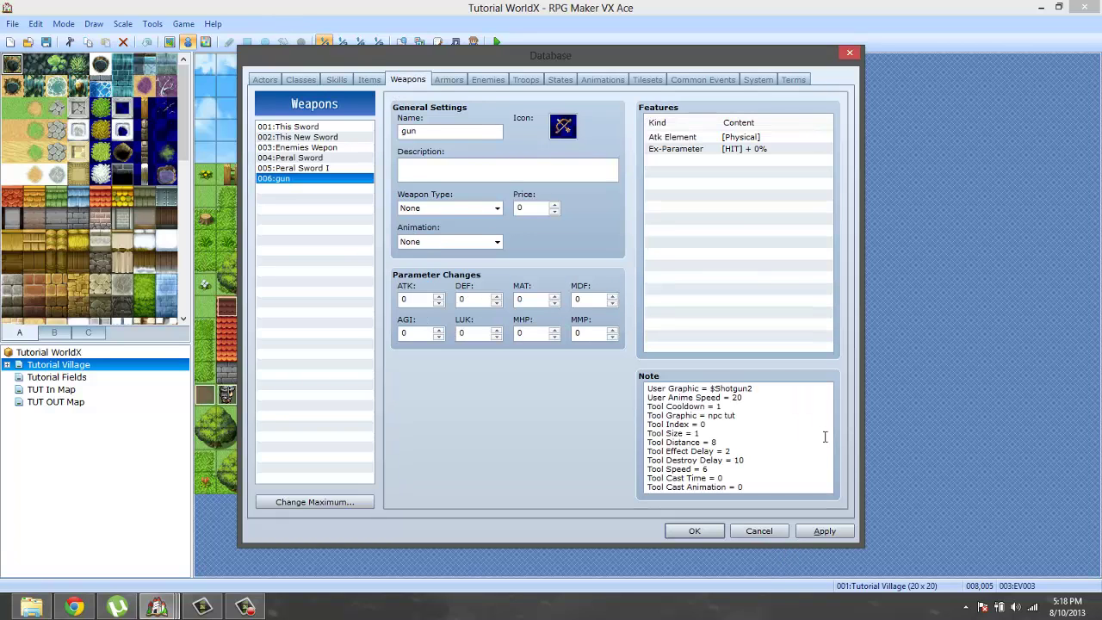
key("ctrl+a")
Change the gun's note to Tool Item Cost = 4, then apply and close the Database.
left_click(728, 452)
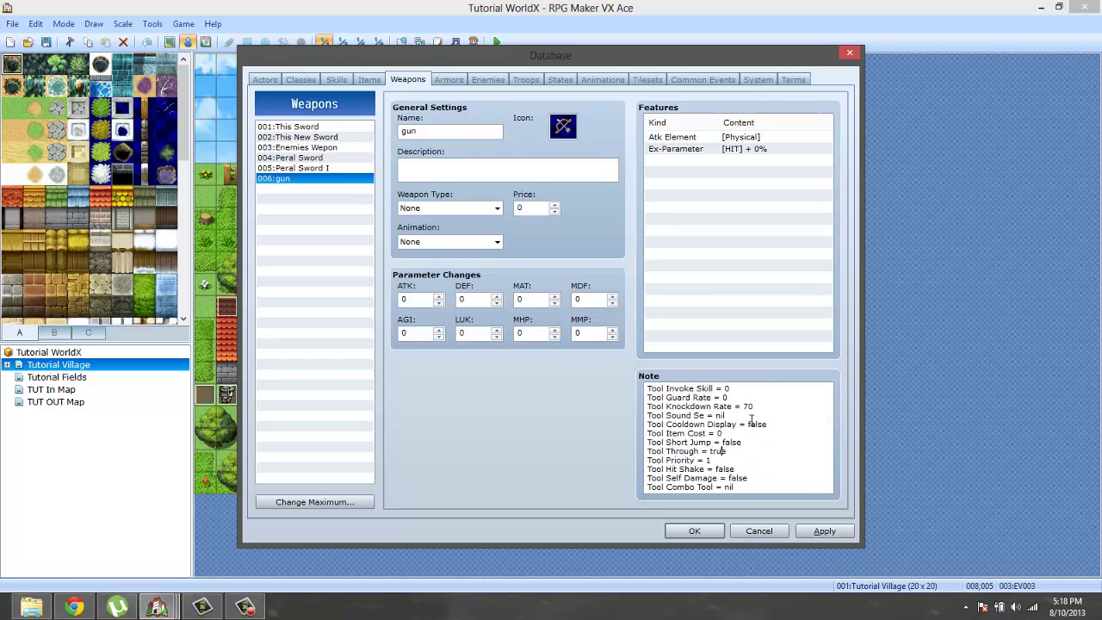
mouse_move(751, 419)
left_mouse_down()
mouse_move(755, 383)
mouse_move(766, 512)
left_mouse_up()
left_click(733, 468)
left_click_drag(732, 407, 744, 387)
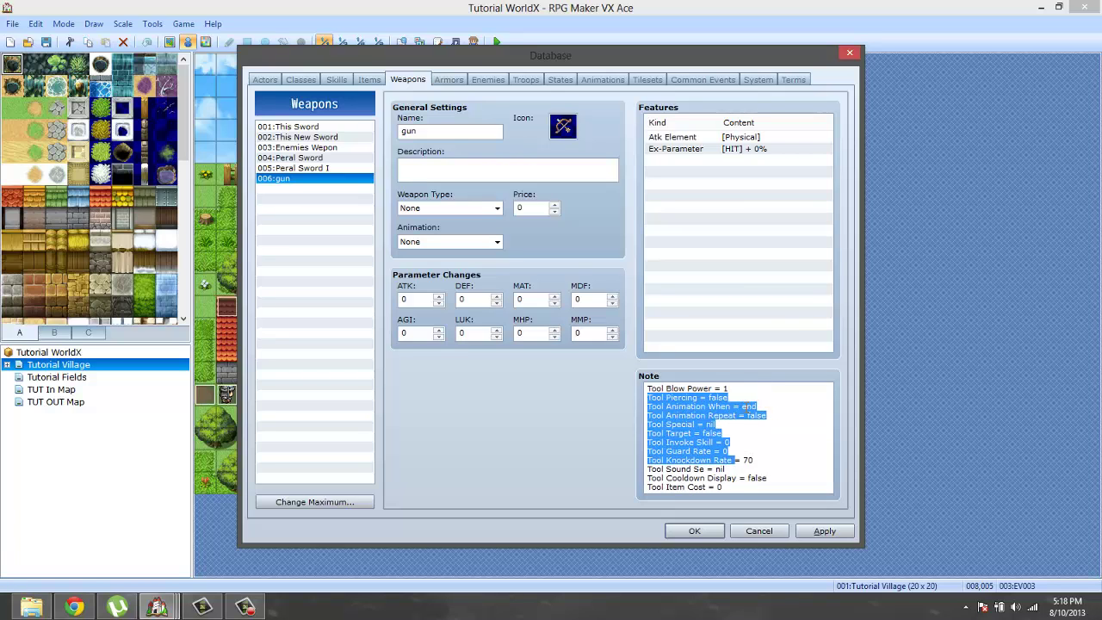
key("Up")
key("Up")
key("Up")
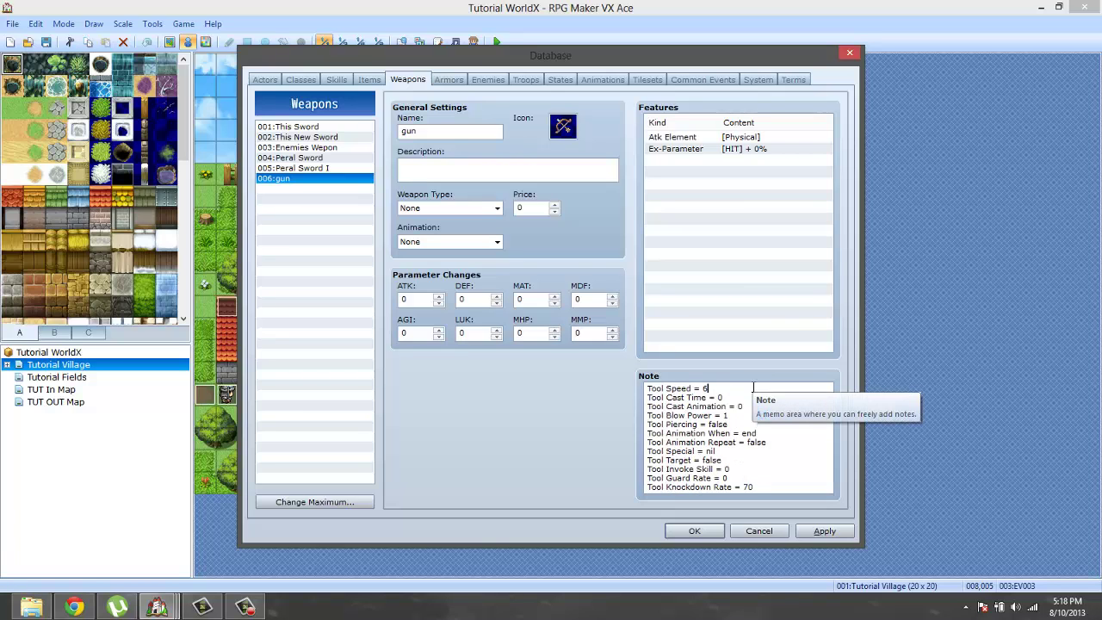
key("Up")
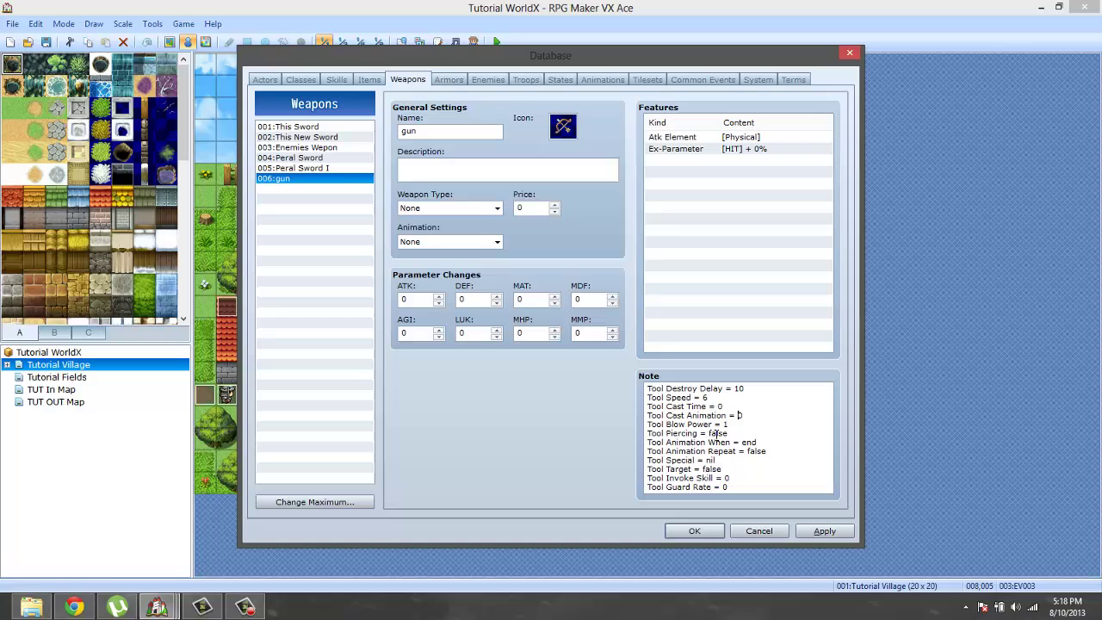
key("Up")
key("Up")
key("Up")
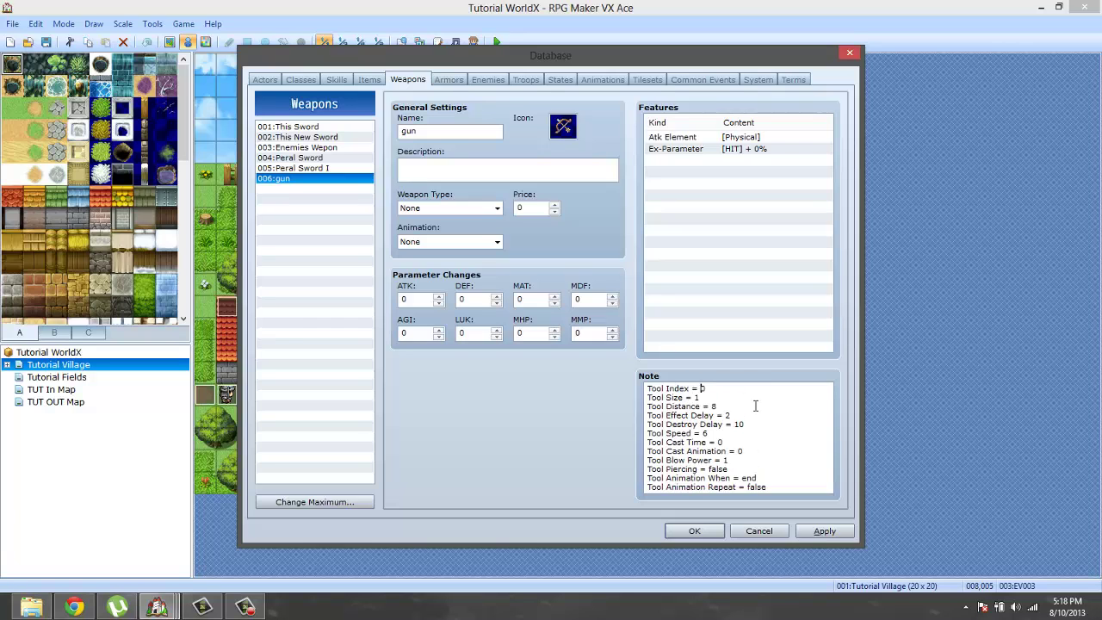
key("Up")
key("Up")
key("Down")
key("Down")
key("Down")
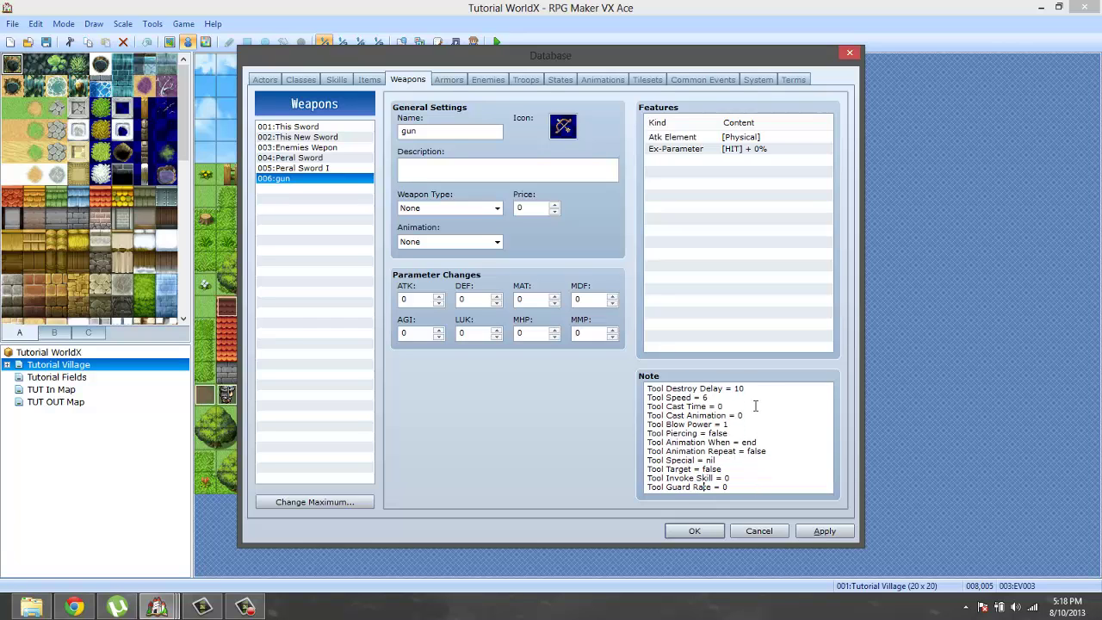
key("Down")
key("Down")
key("Down")
key("Down")
key("Down")
key("Down")
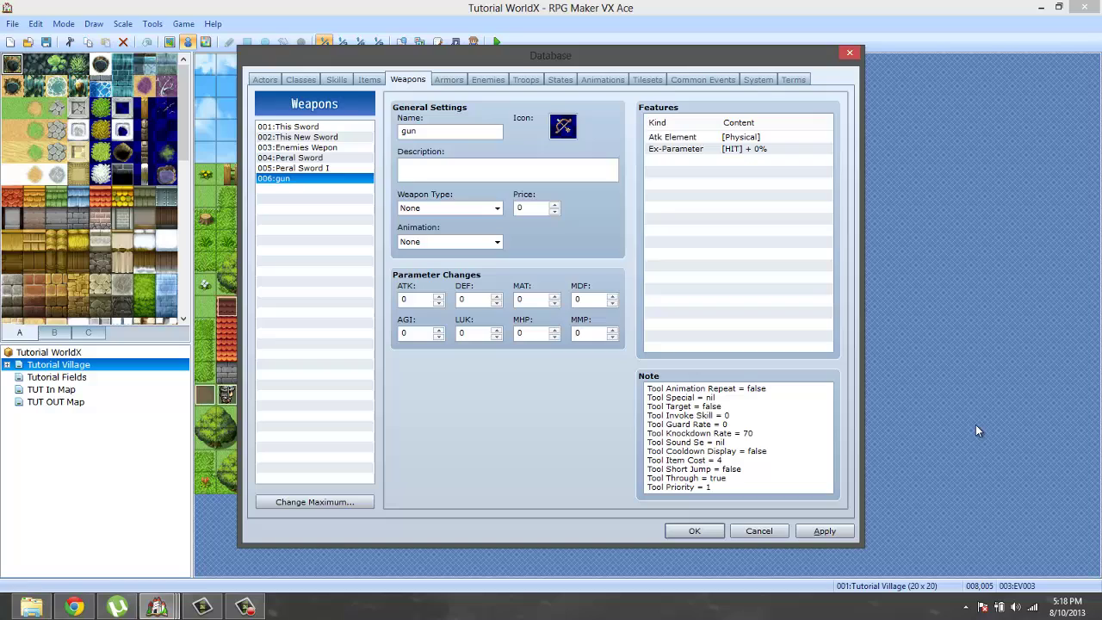
left_click(813, 534)
left_click(694, 531)
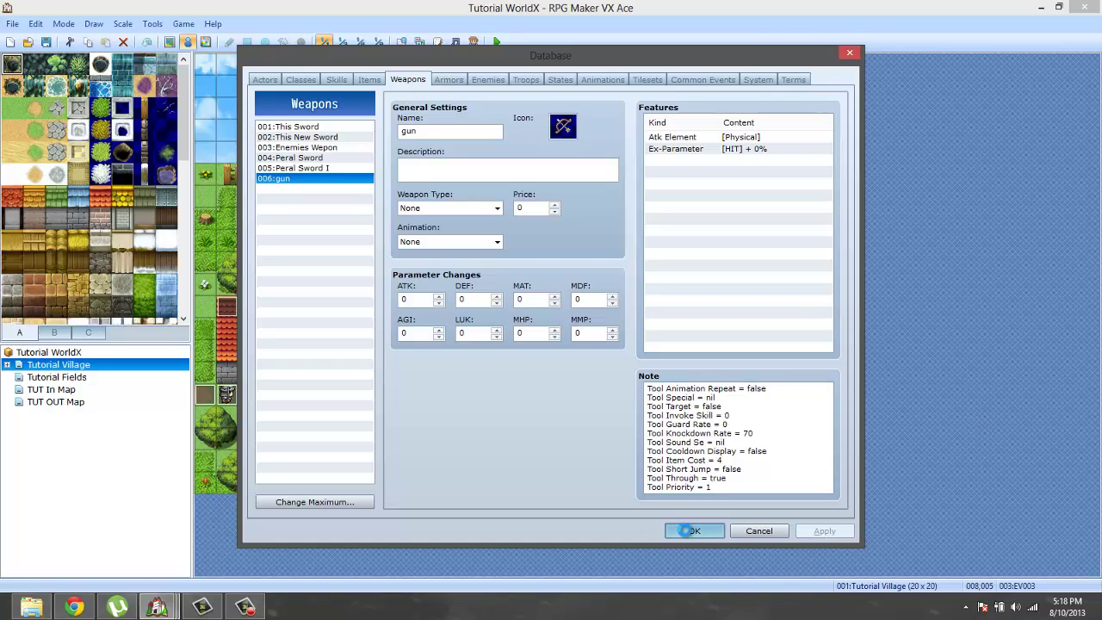
In the chest event, duplicate the 99 bmb Change Items line and switch the copy to 004:bullets.
double_click(386, 181)
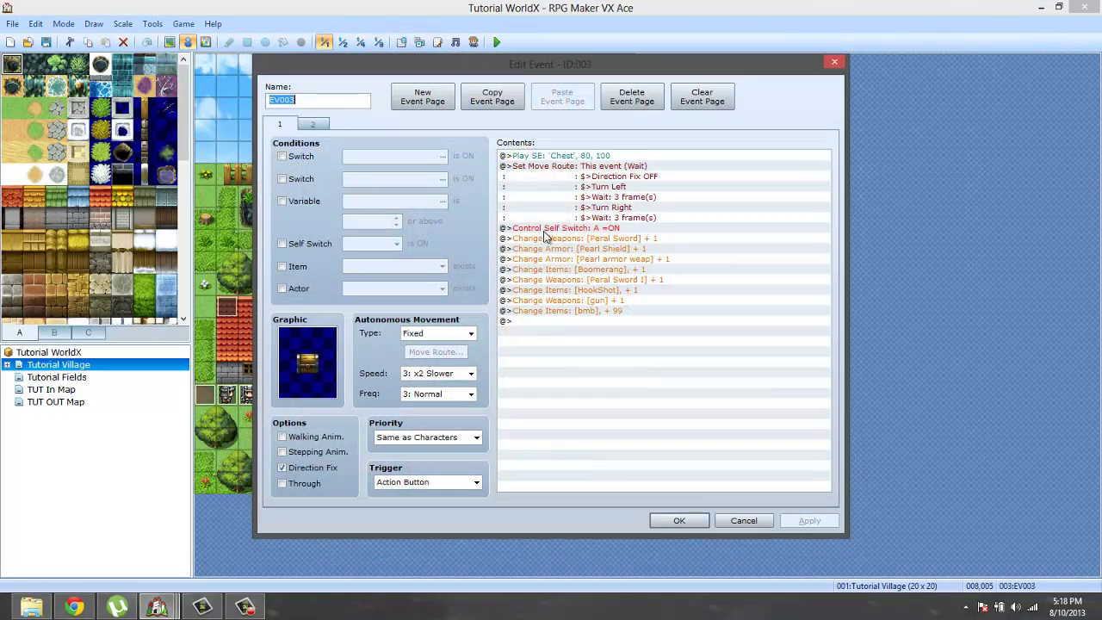
left_click(575, 321)
right_click(573, 311)
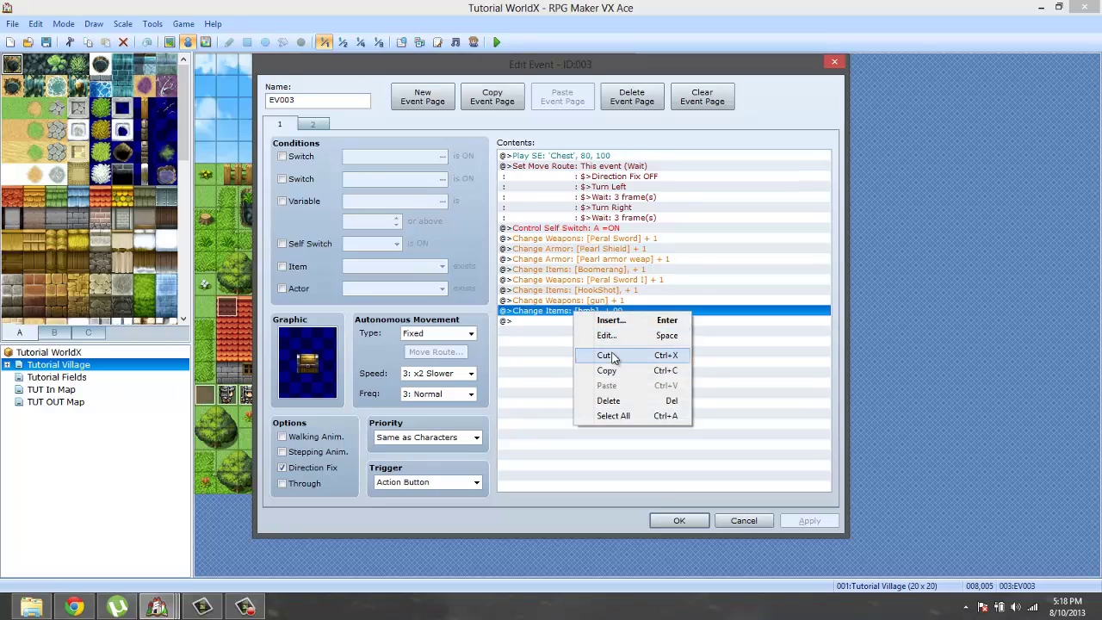
left_click(606, 372)
left_click(581, 331)
right_click(572, 325)
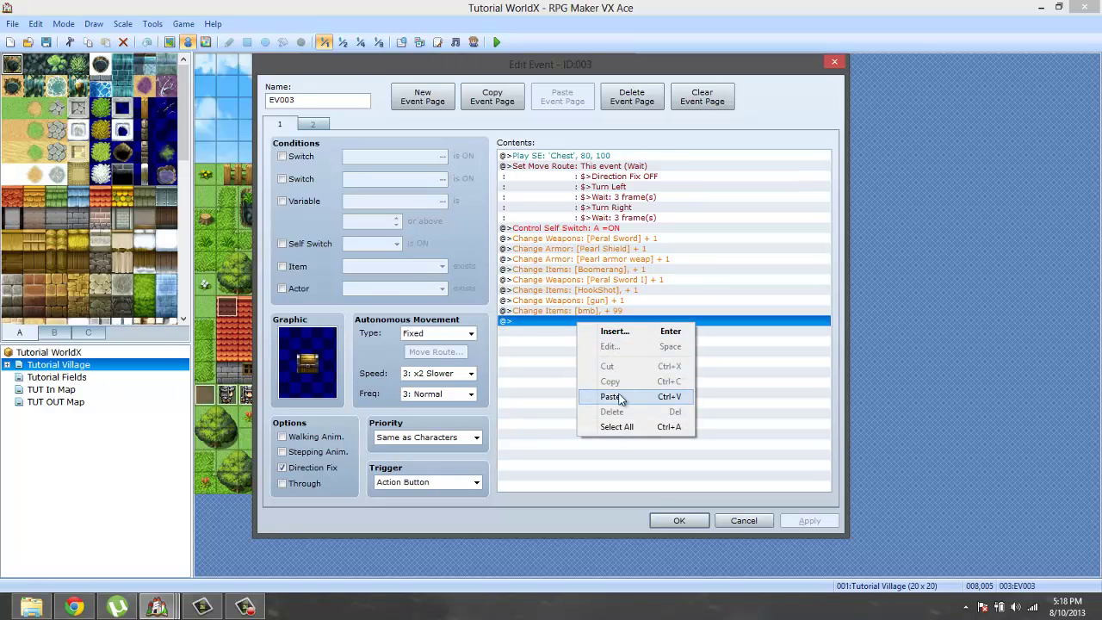
left_click(618, 397)
left_click(603, 321)
right_click(590, 321)
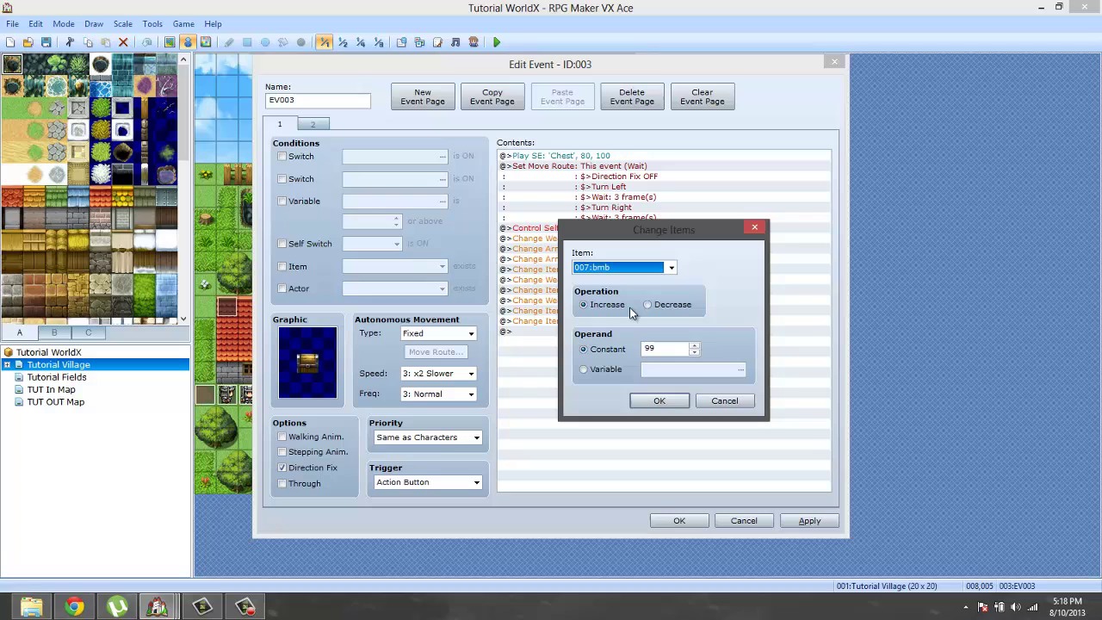
left_click(621, 342)
left_click(653, 267)
left_click(634, 320)
left_click(659, 402)
Check the chest's gun-giving line and keep the gun as its weapon.
left_click(573, 301)
right_click(572, 301)
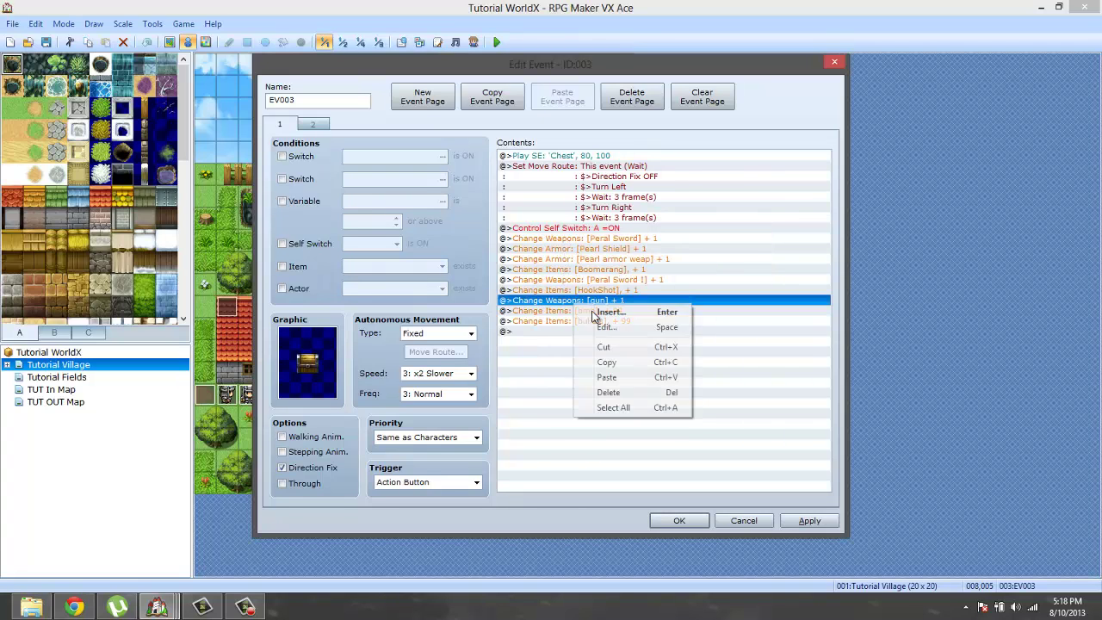
left_click(617, 363)
left_click(581, 342)
right_click(580, 342)
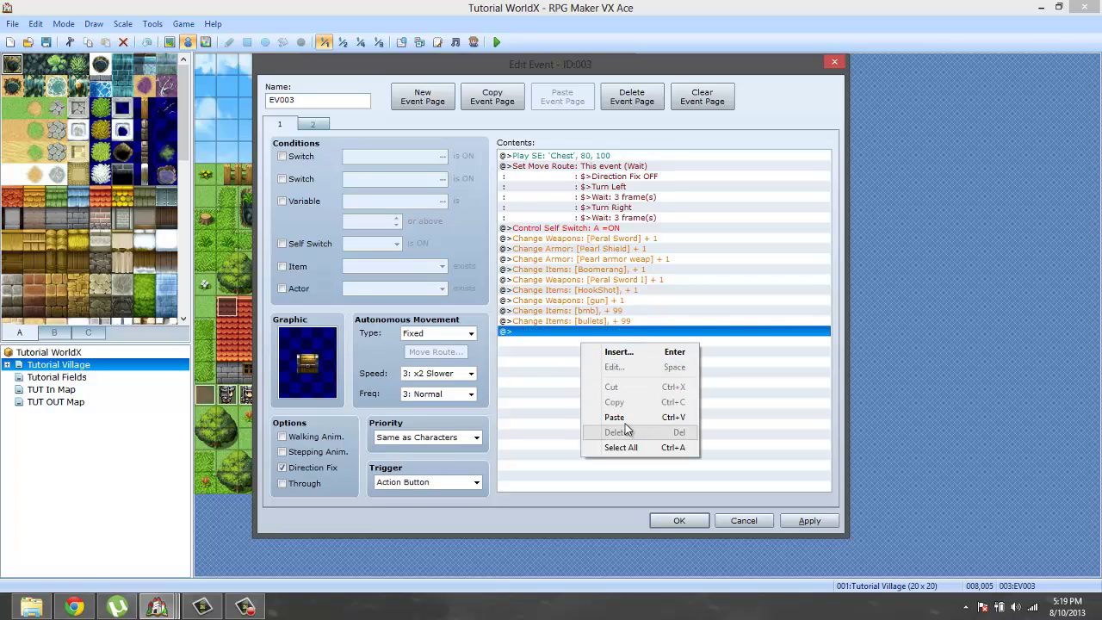
left_click(599, 300)
right_click(599, 301)
left_click(616, 324)
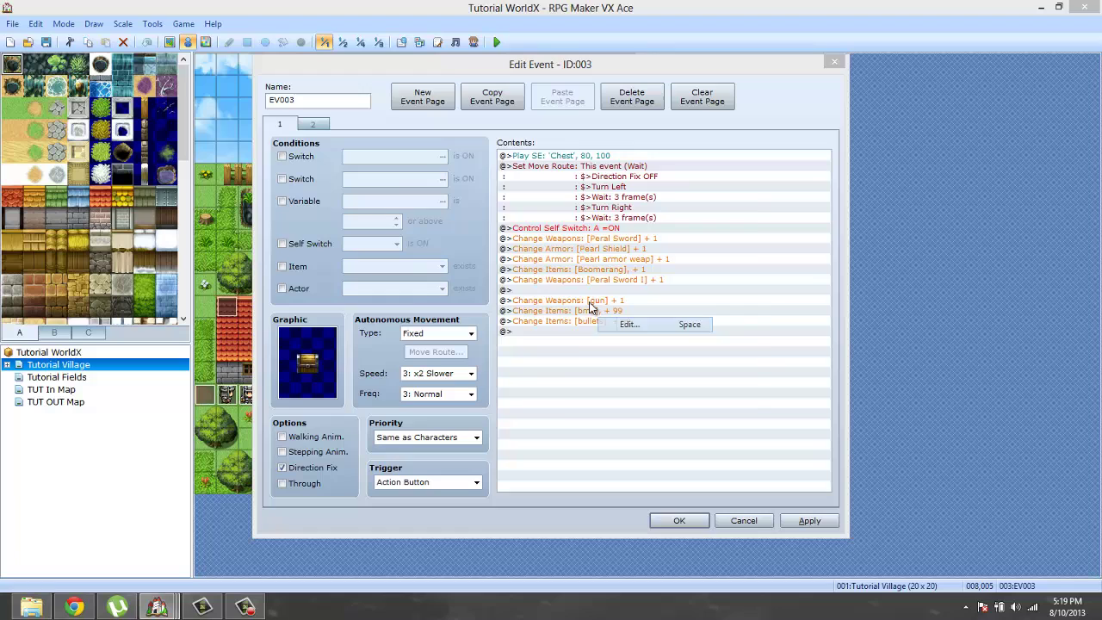
scroll(641, 261, "up", 1)
scroll(649, 267, "down", 3)
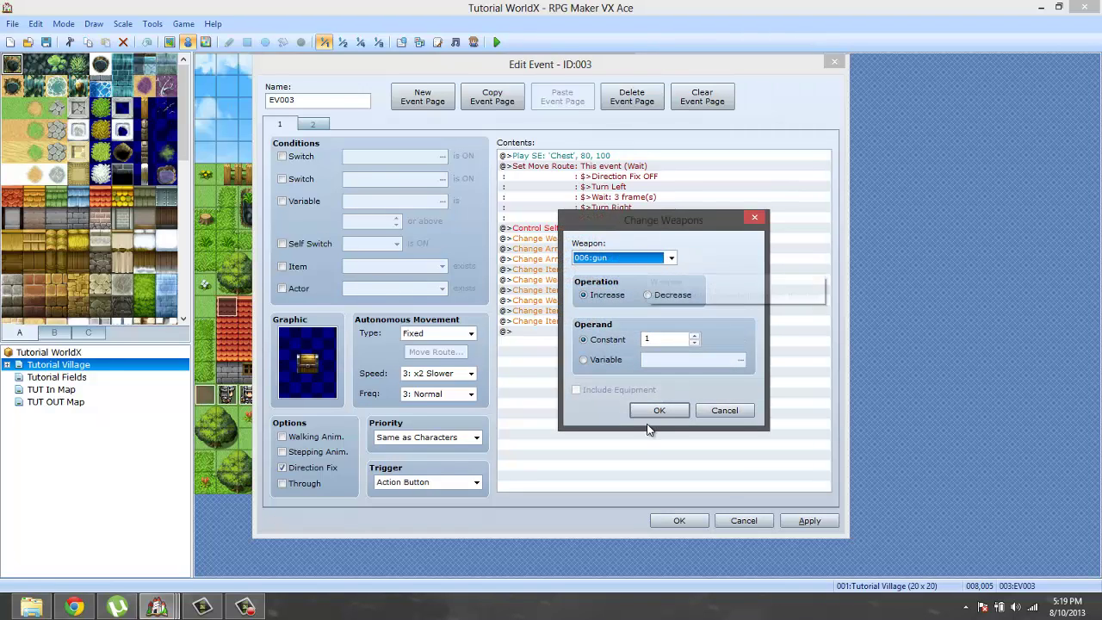
left_click(664, 411)
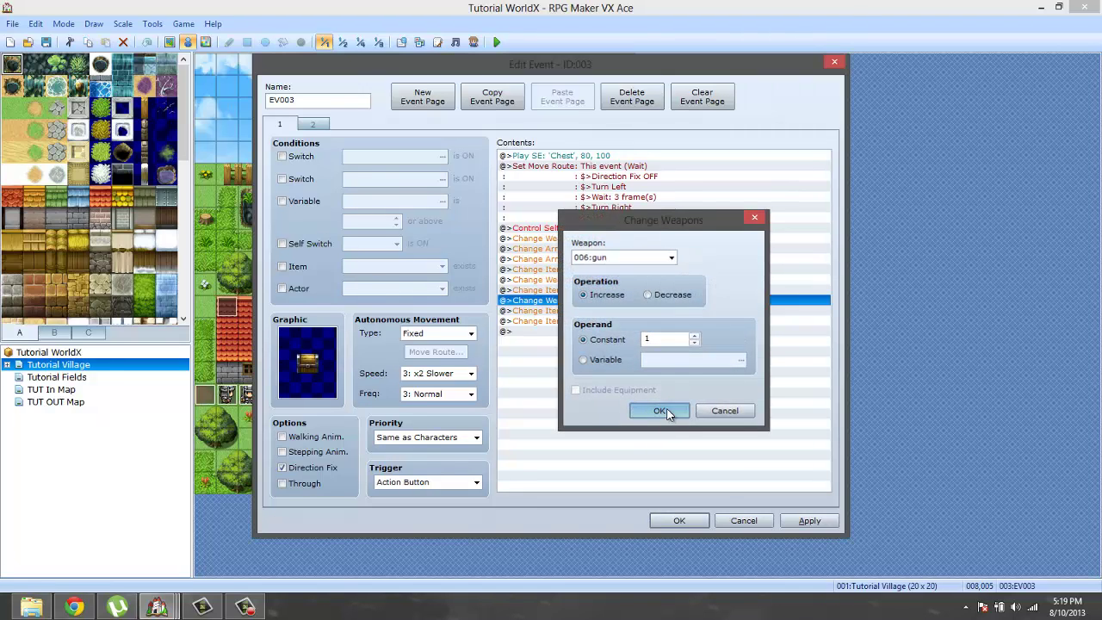
Keep the chest event changes, save the project and start a New Game playtest.
left_click(682, 522)
left_click(497, 42)
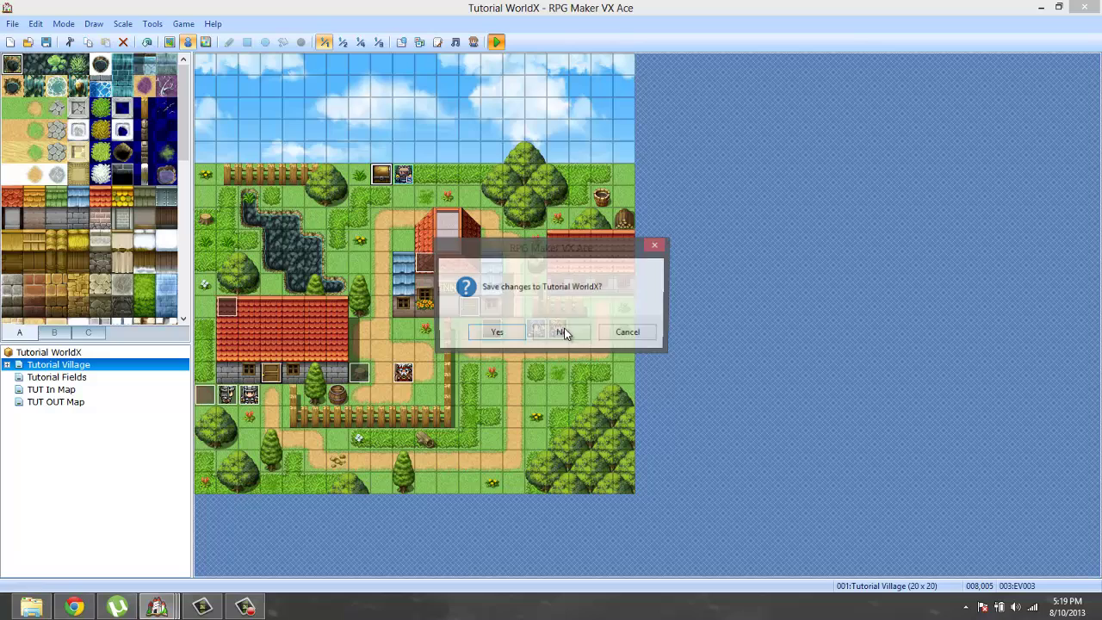
left_click(496, 335)
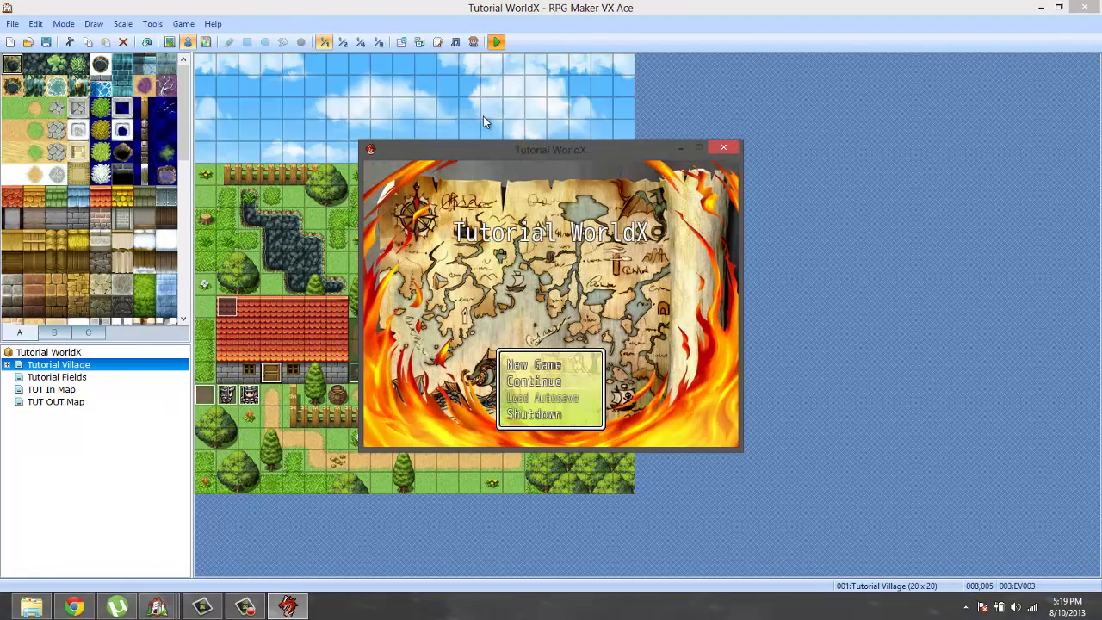
key("Return")
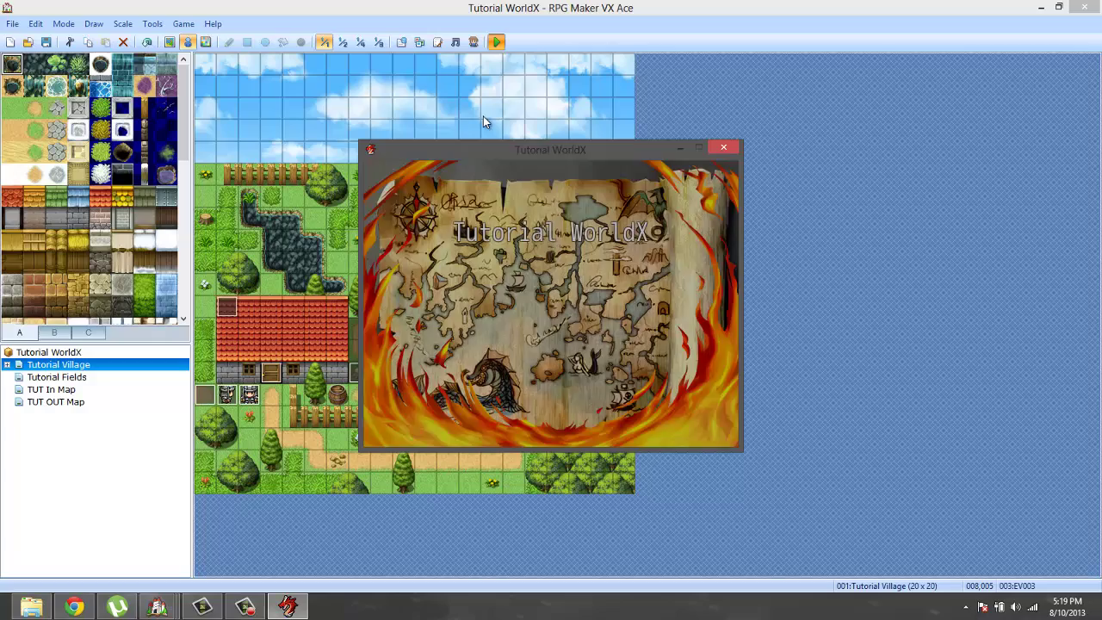
Turn down the system volume and open the hero's Equipment screen in-game.
left_click(1016, 606)
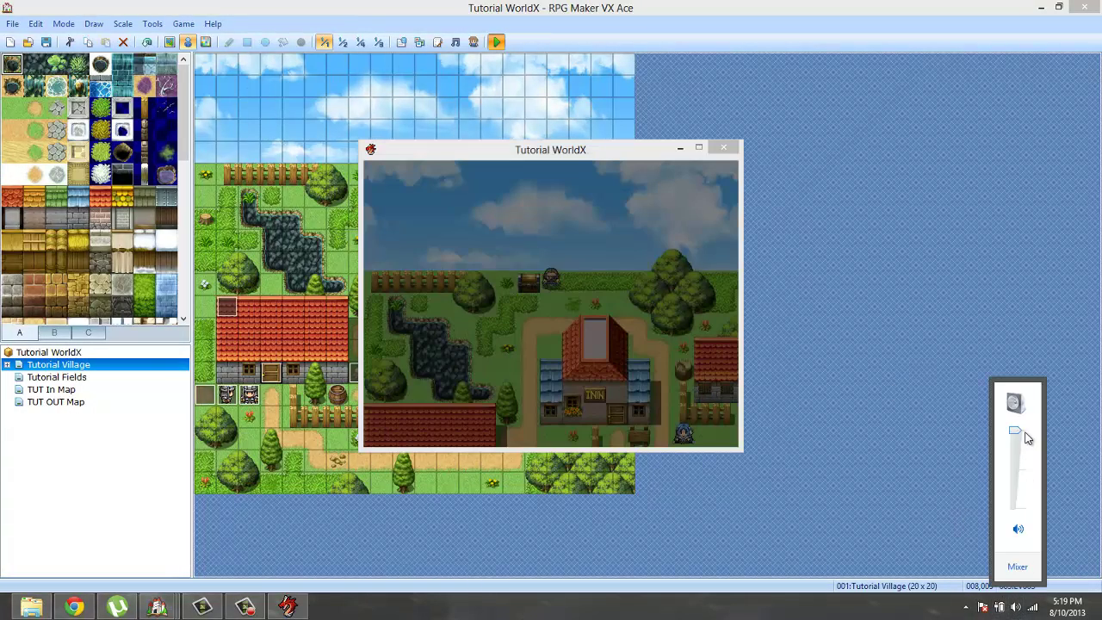
left_click_drag(1017, 433, 1015, 507)
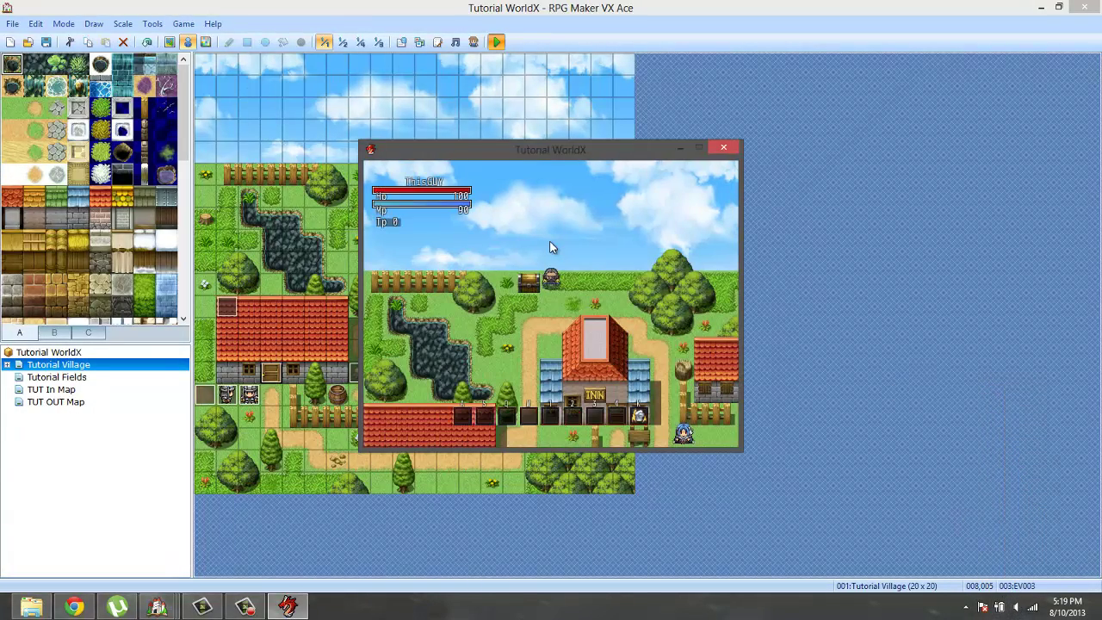
key("Down")
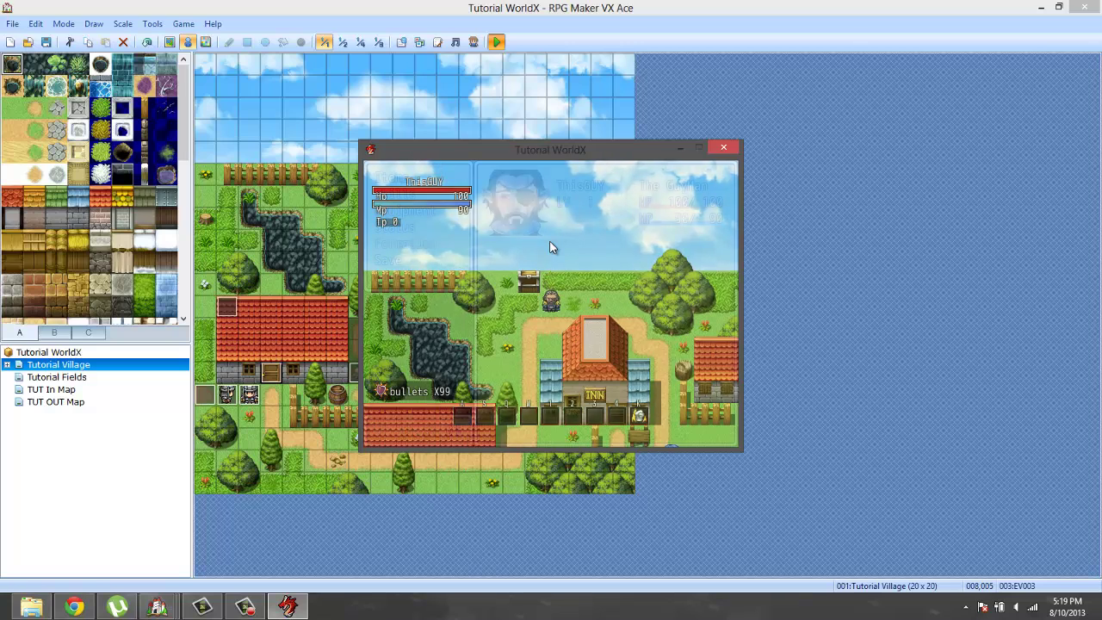
key("Escape")
key("Down")
key("Down")
key("Return")
key("Return")
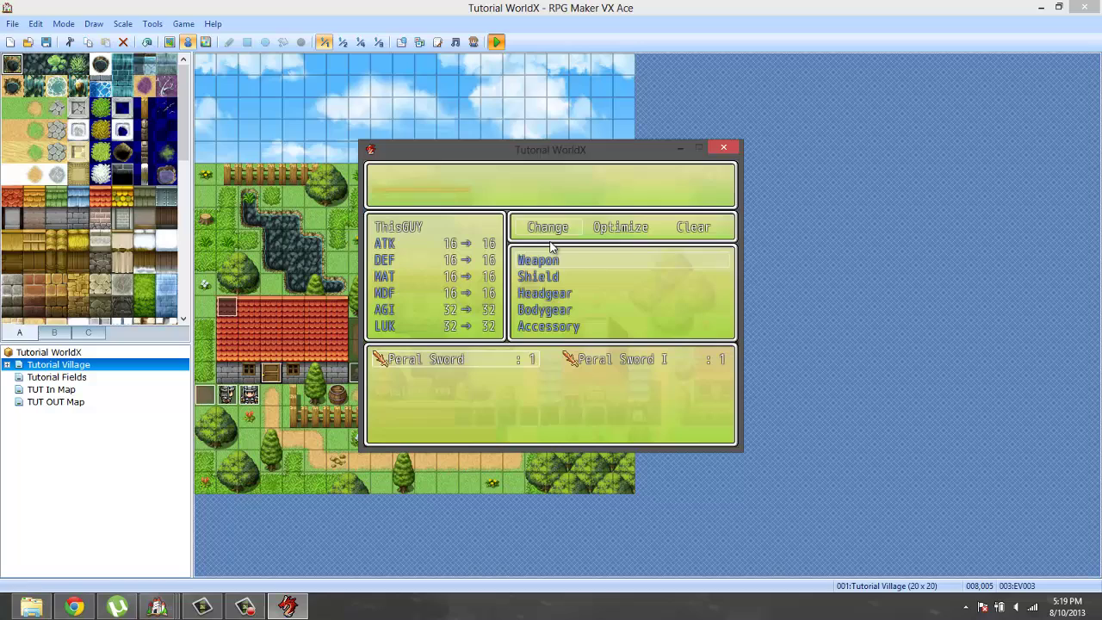
End the playtest and open the Database after briefly opening the Resource Manager.
left_click(723, 148)
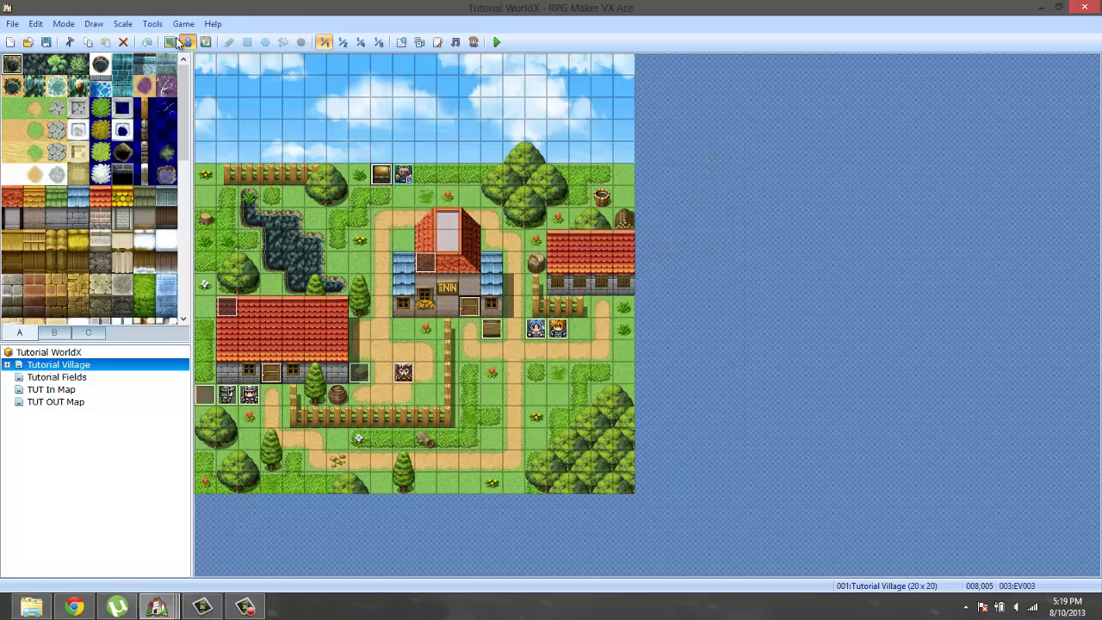
left_click(152, 24)
left_click(159, 56)
left_click(714, 148)
left_click(151, 23)
left_click(177, 41)
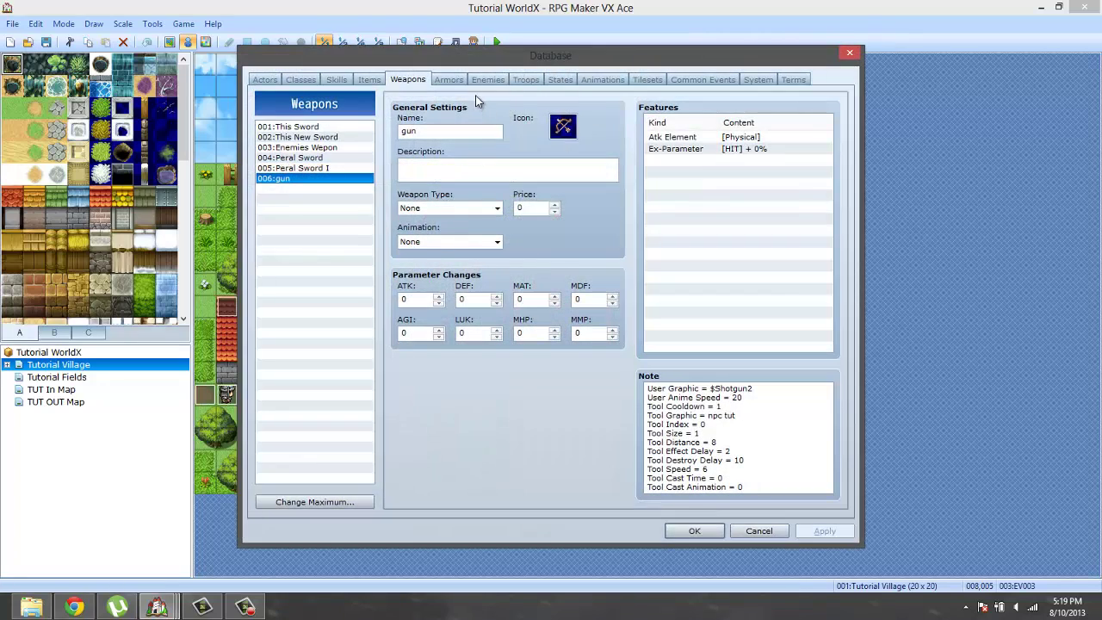
Set weapon 006 gun's Weapon Type to Sword, confirm, and launch a playtest.
left_click(445, 241)
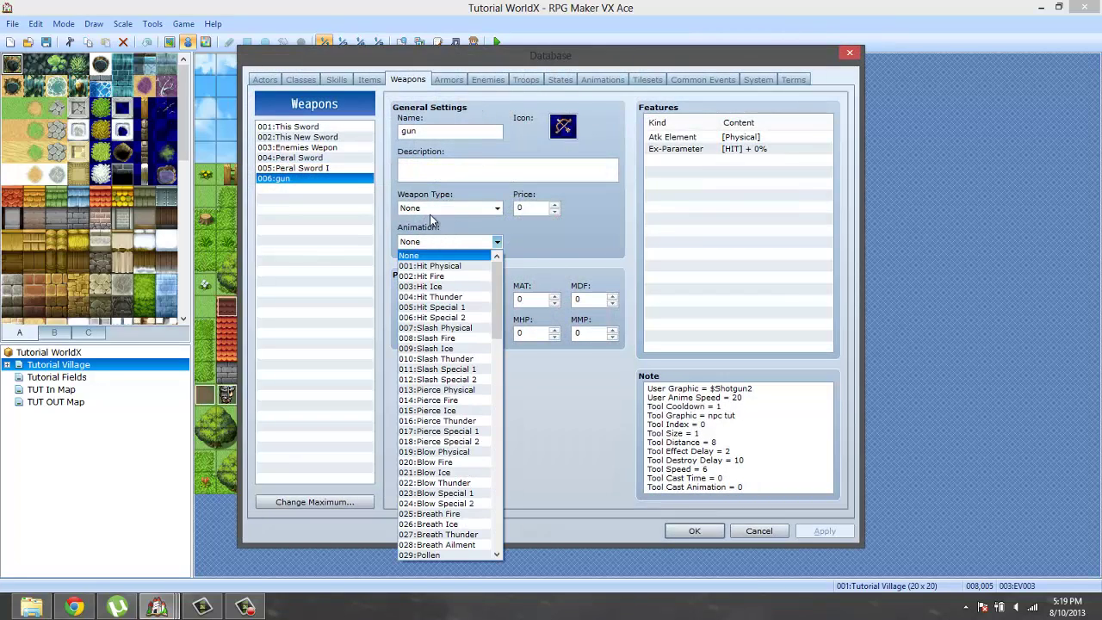
left_click(433, 211)
left_click(431, 264)
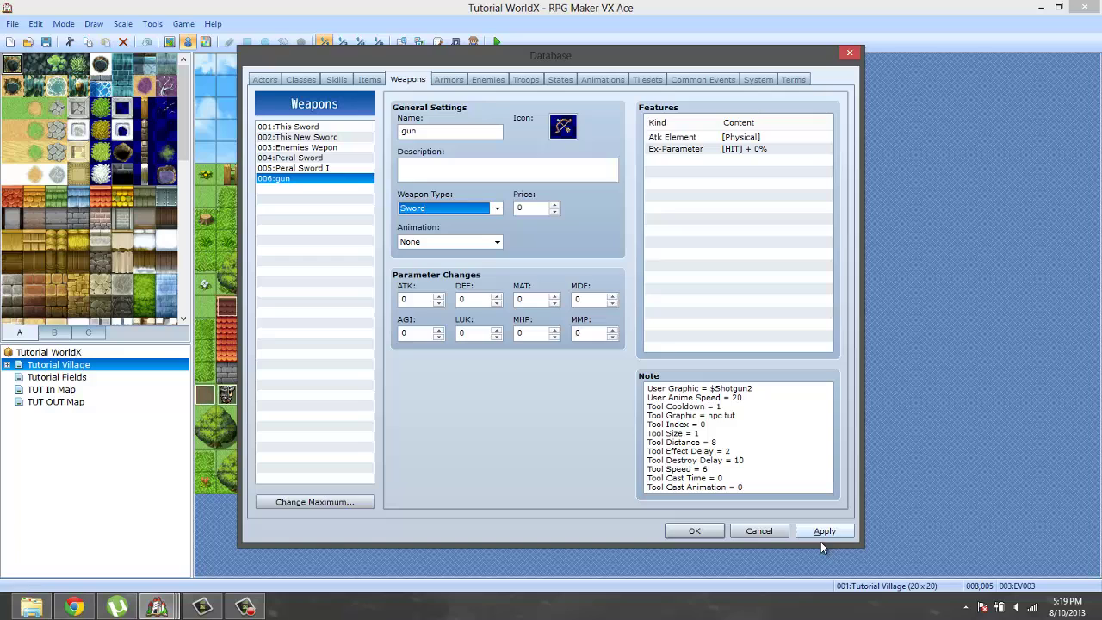
left_click(689, 529)
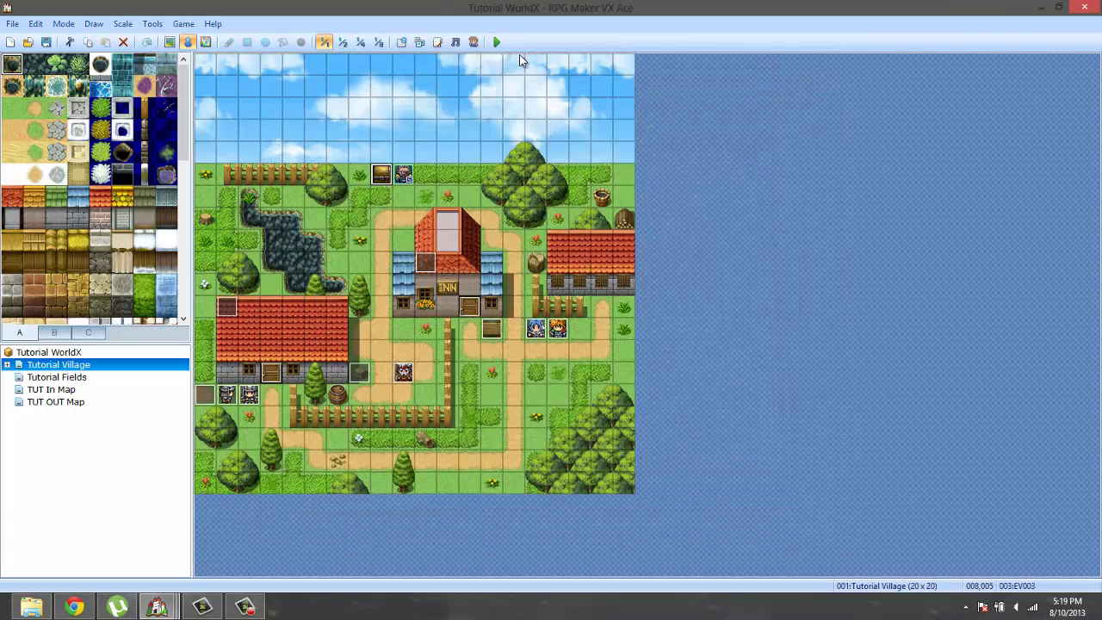
left_click(497, 41)
Save the project changes and start a New Game in the playtest.
left_click(500, 333)
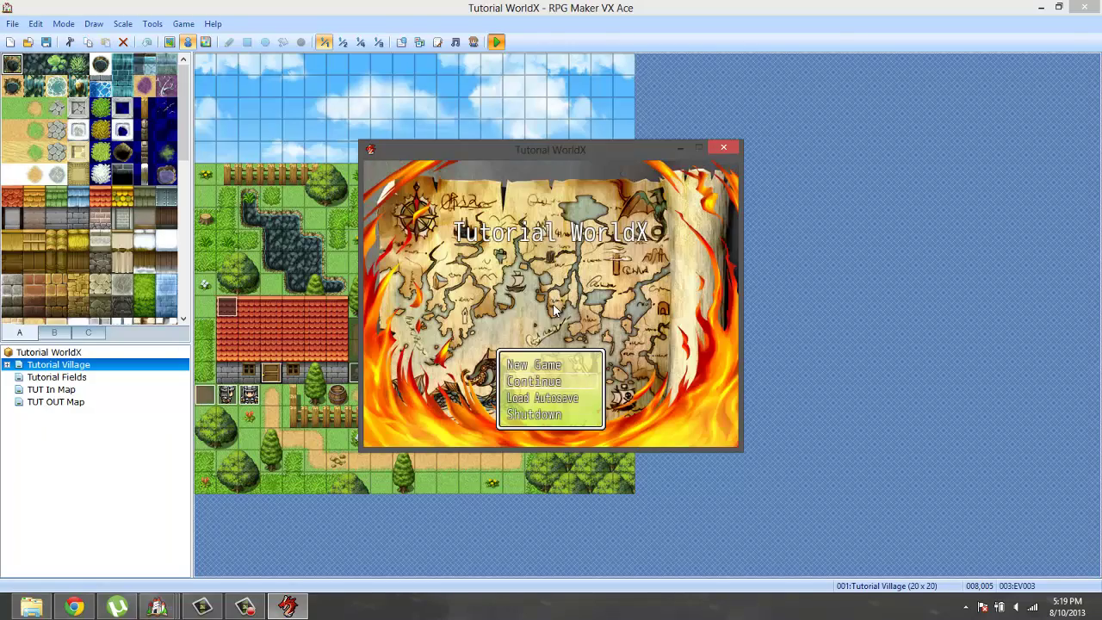
key("Return")
key("Escape")
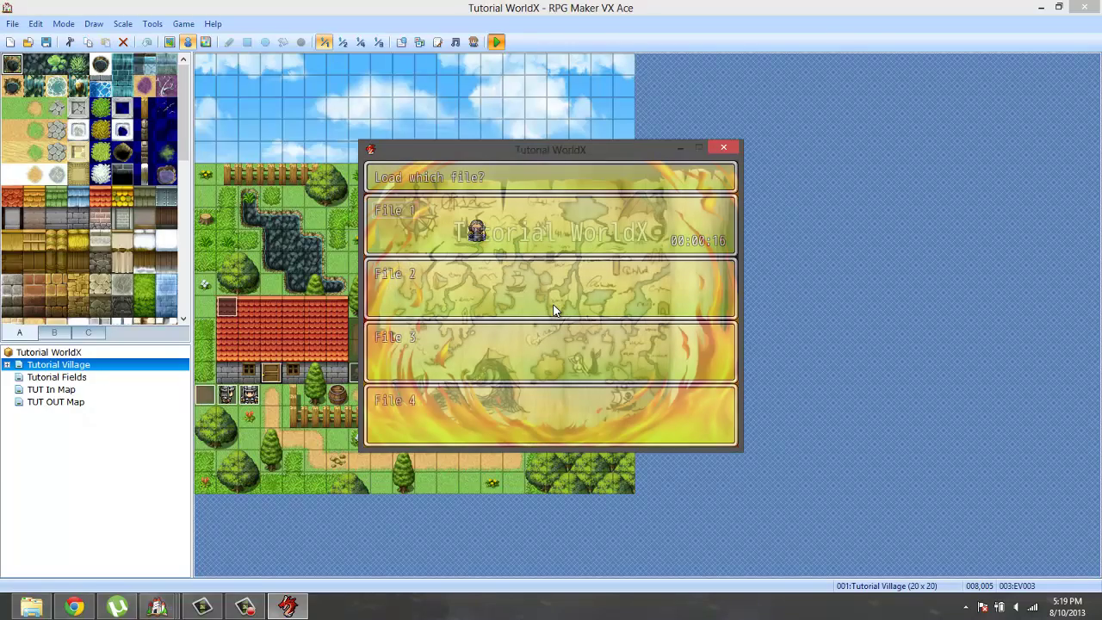
key("Down")
key("Return")
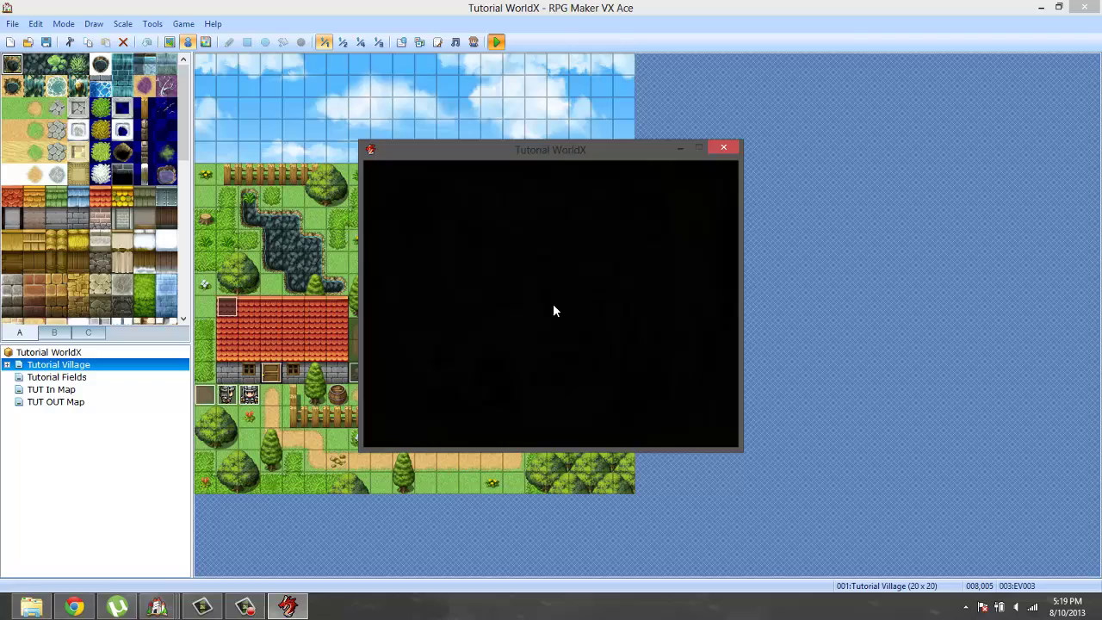
Verify the gun sits in the hero's Weapon slot, then return to the village map.
key("Escape")
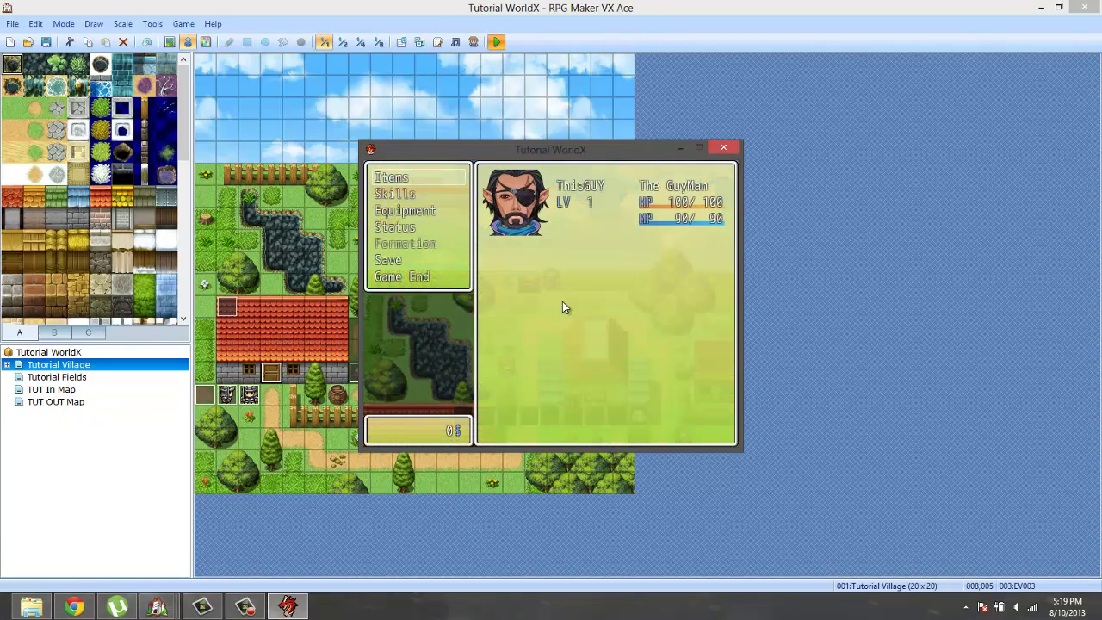
key("Escape")
key("Escape")
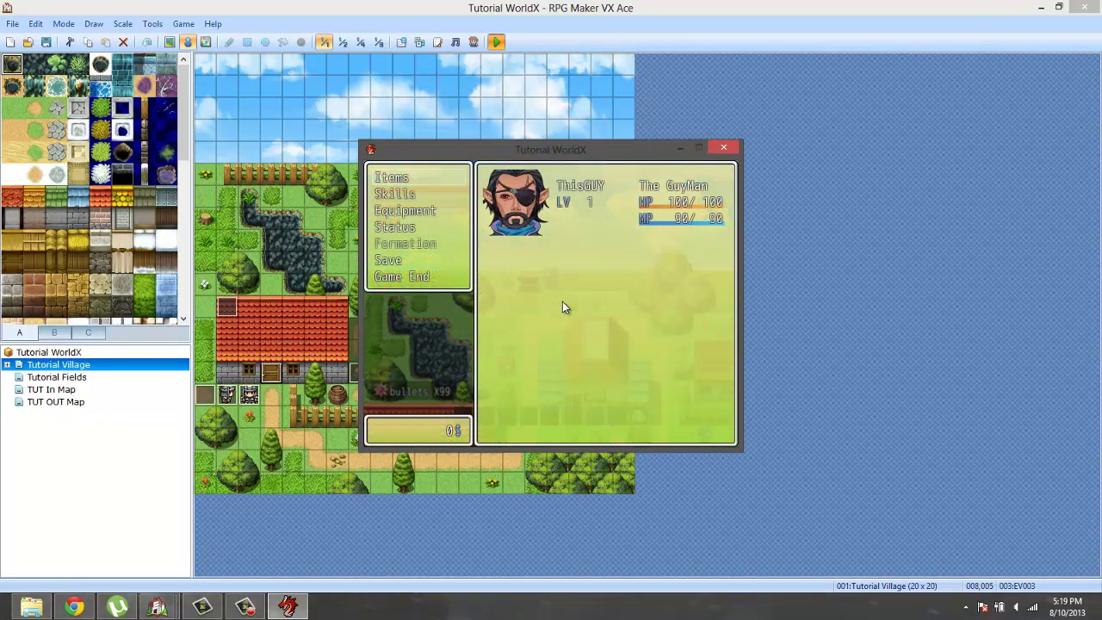
key("Down")
key("Down")
key("Return")
key("Return")
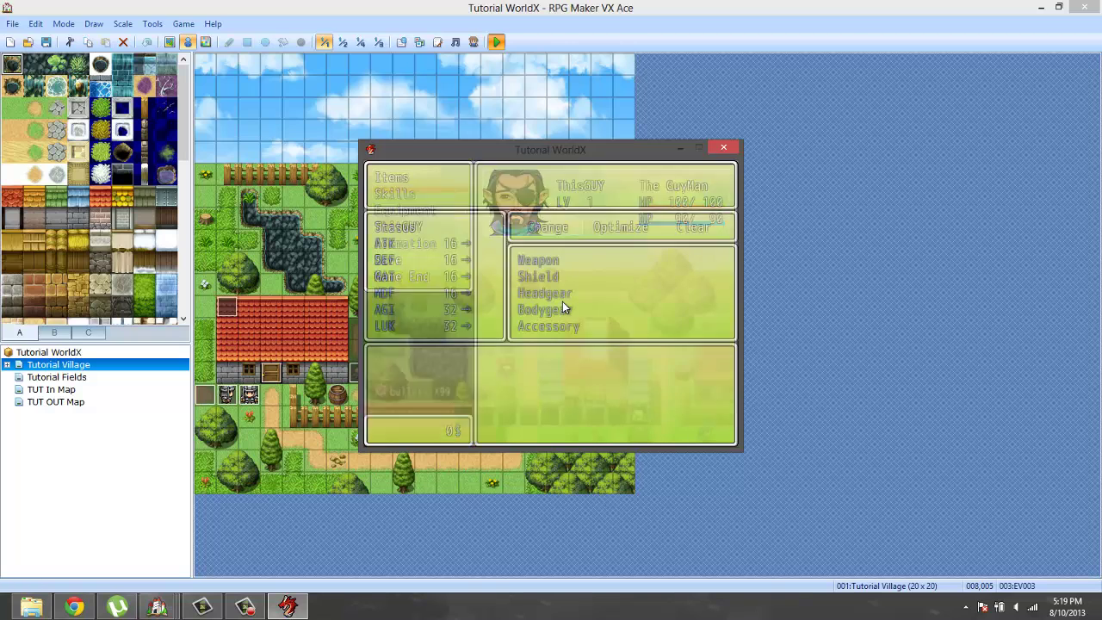
key("Return")
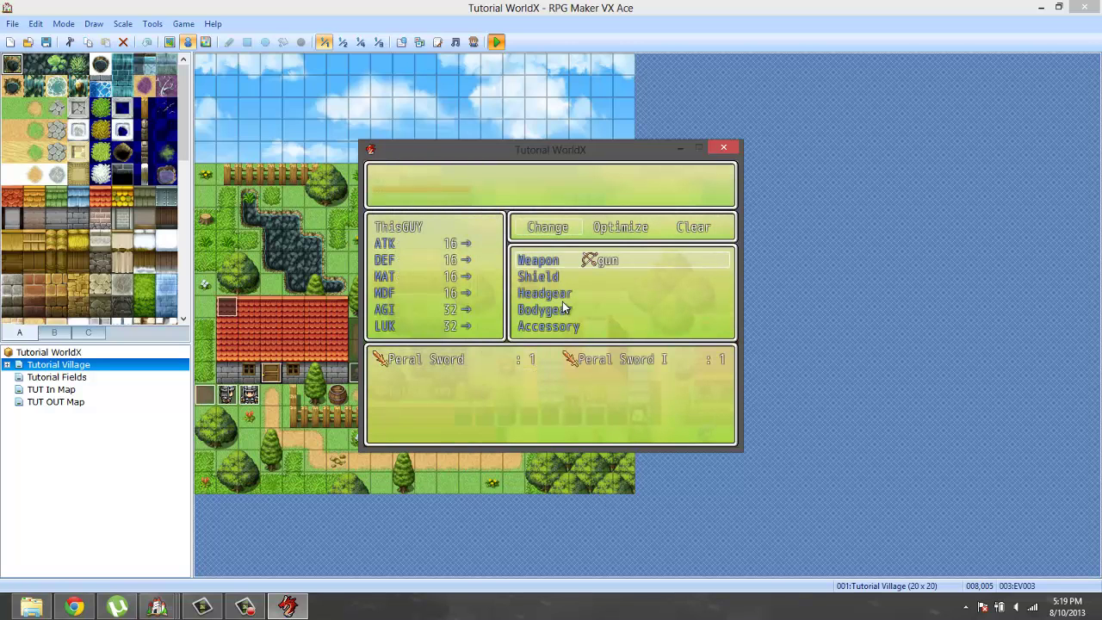
key("Escape")
key("Escape")
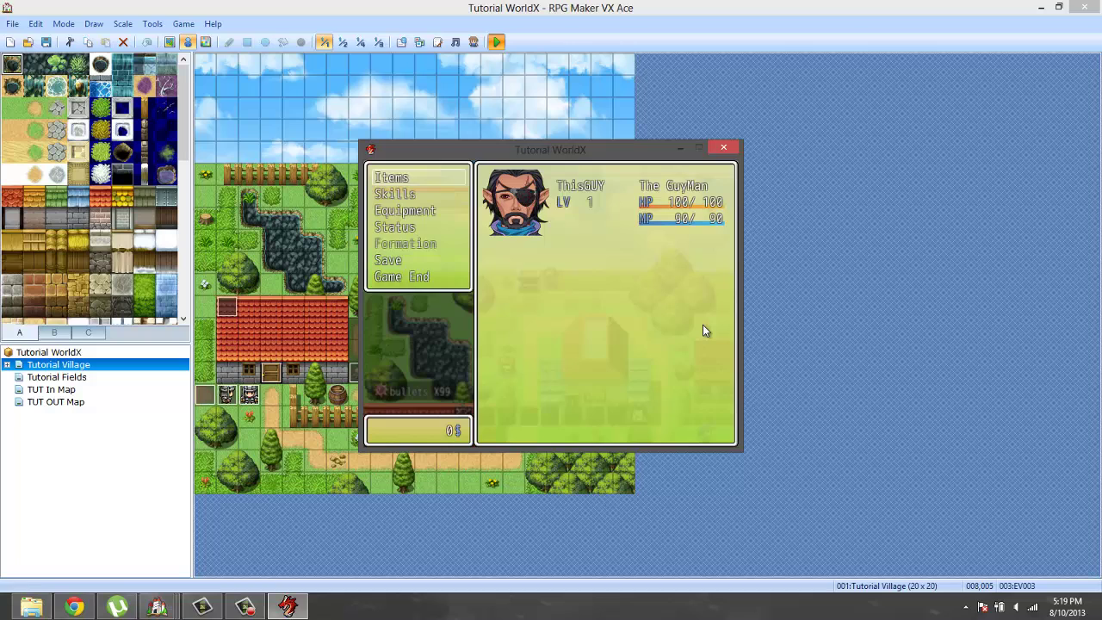
key("Up")
key("Up")
key("Return")
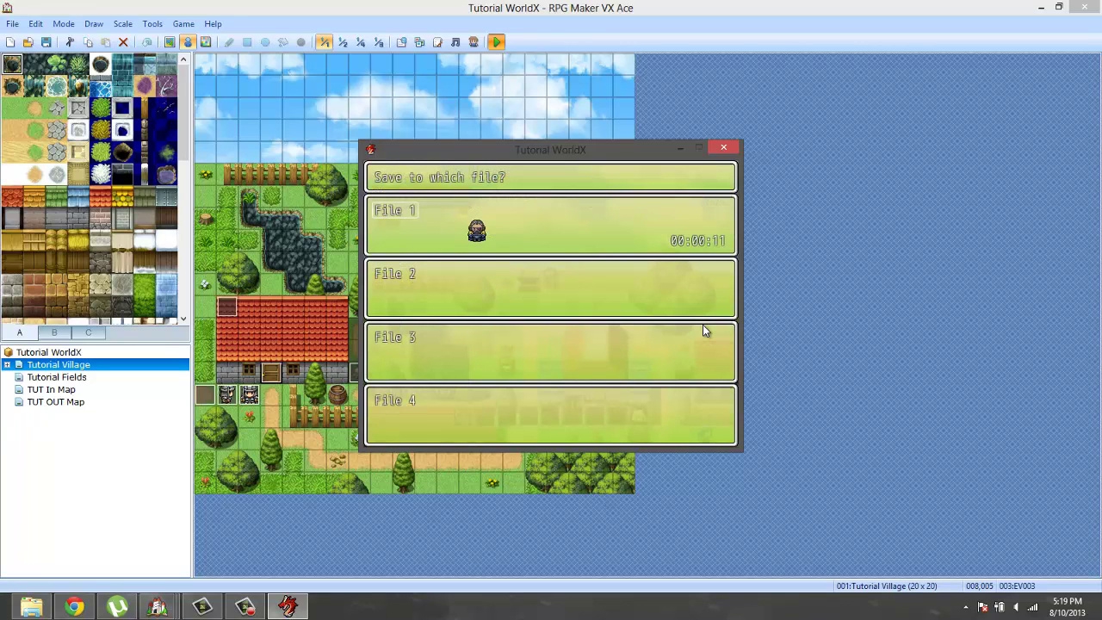
key("Return")
key("Escape")
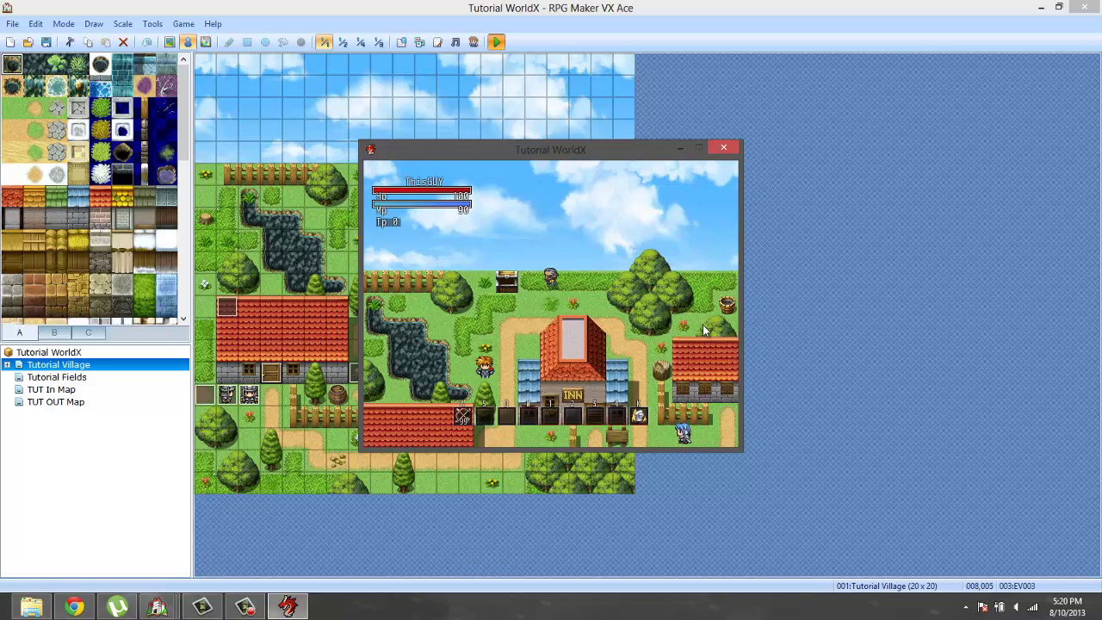
Walk the hero through the village and fire the gun to the left.
key("Right")
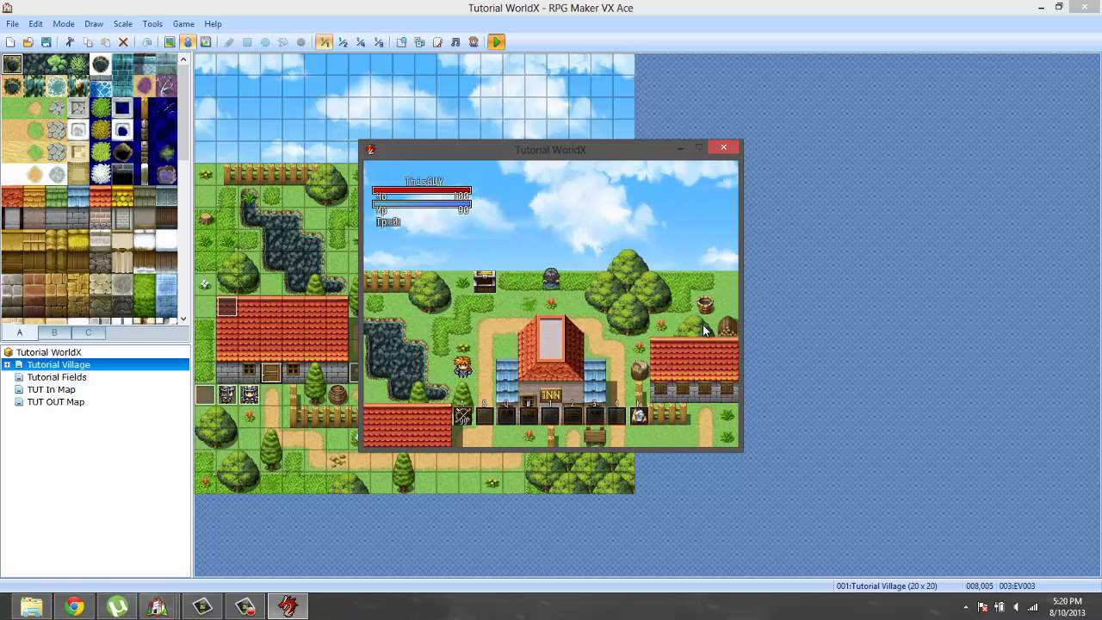
key("Down")
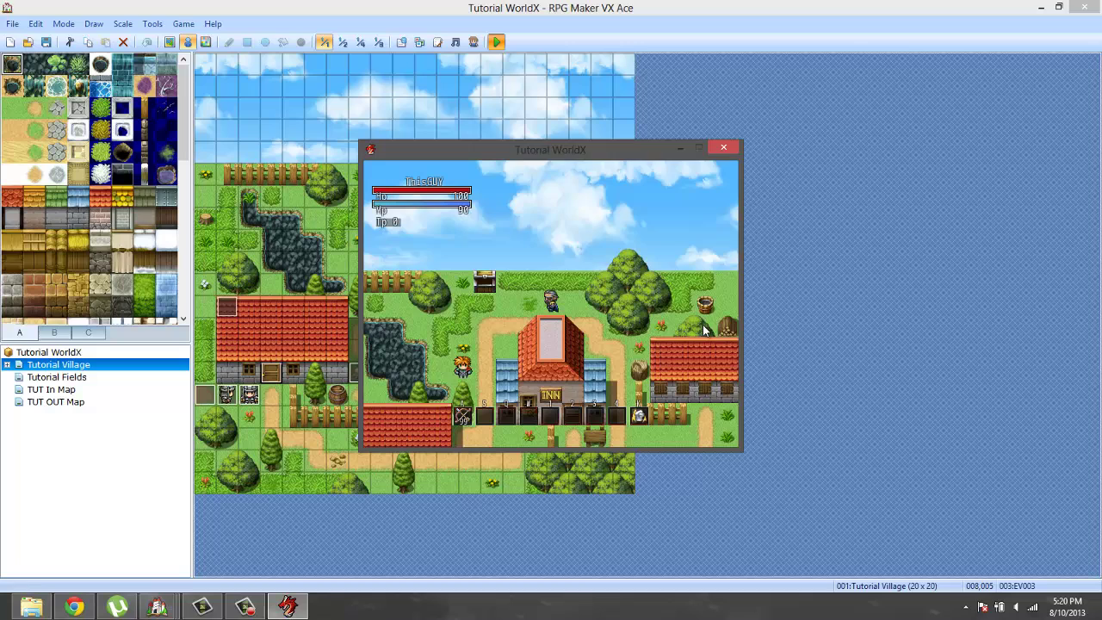
key("Left")
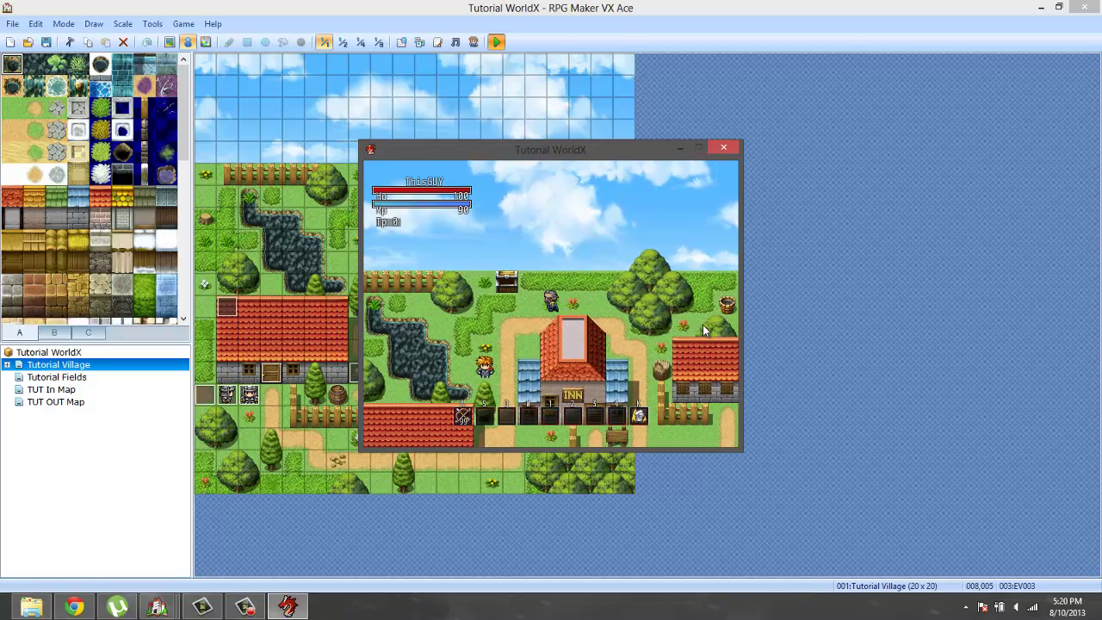
key("a")
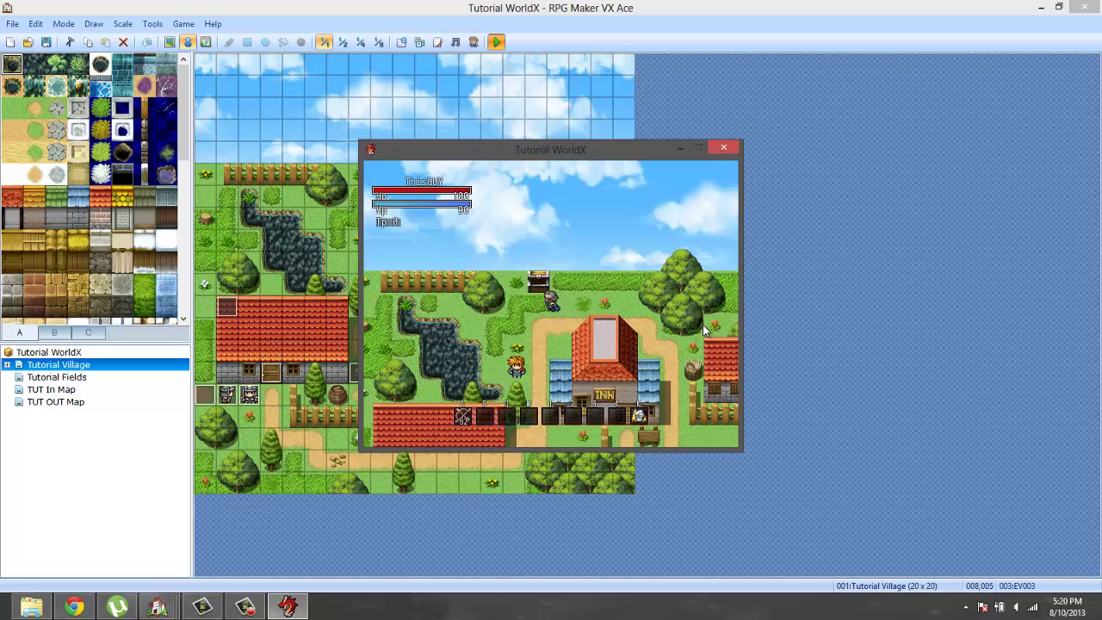
key("Left")
key("Down")
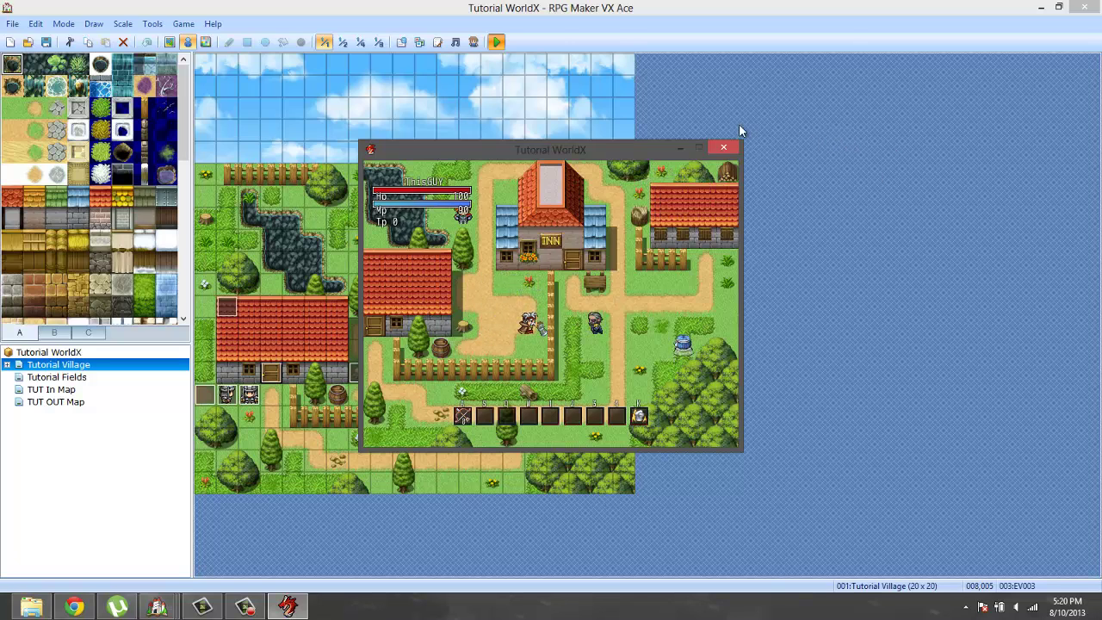
Close the playtest window and reopen the Database on the gun.
left_click(723, 147)
left_click(153, 23)
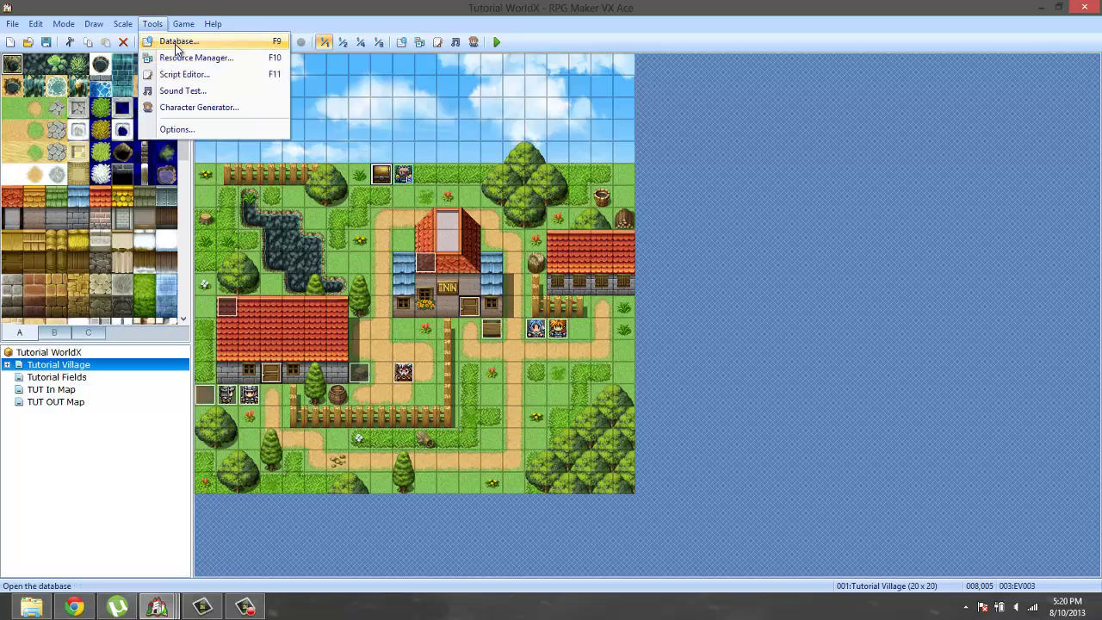
left_click(168, 40)
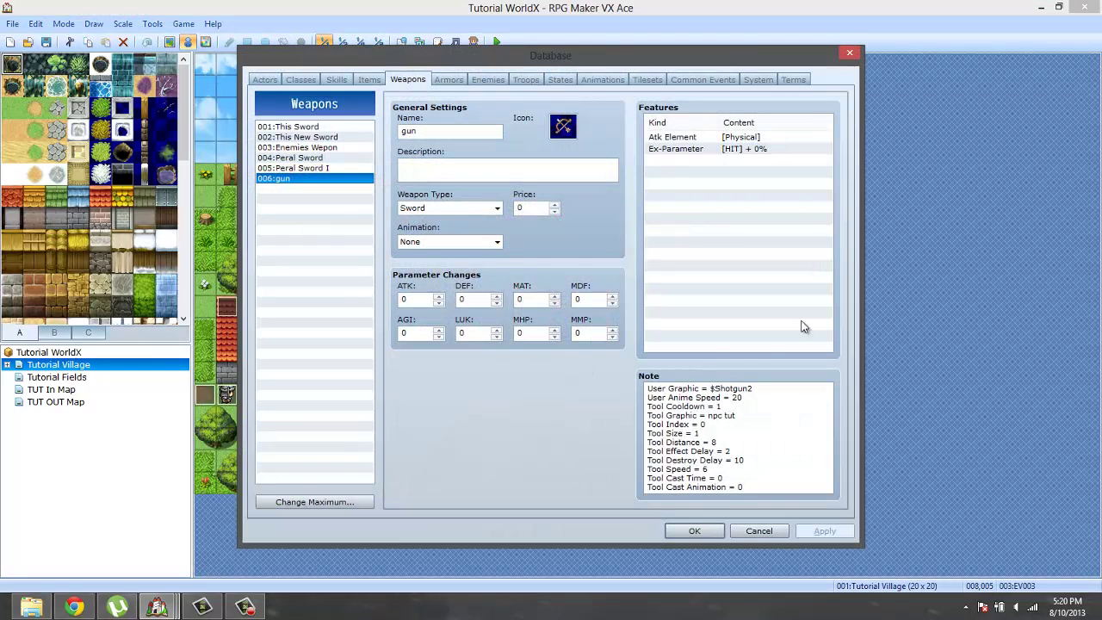
Review the gun's tool note and the bullets item, then return to the gun's weapon settings.
left_click_drag(741, 451, 765, 510)
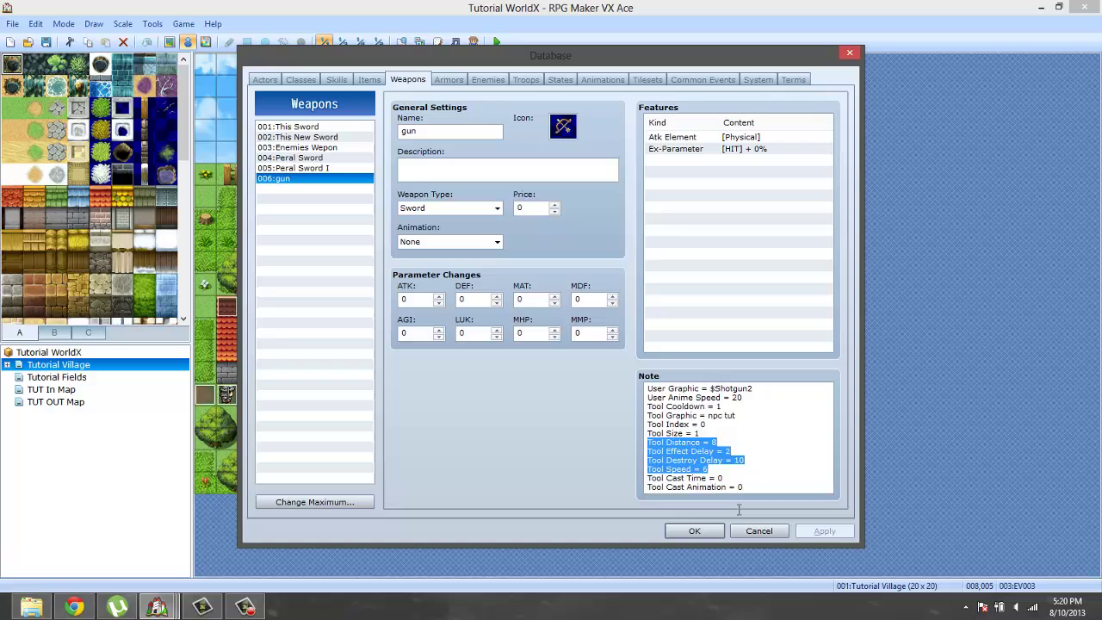
left_click(716, 453)
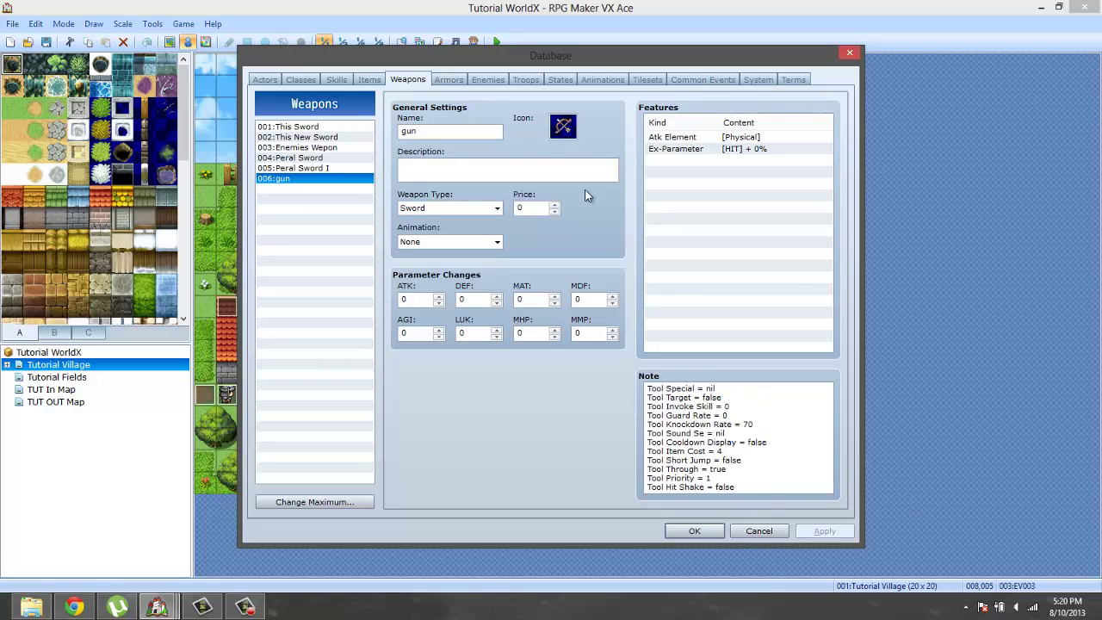
left_click(370, 80)
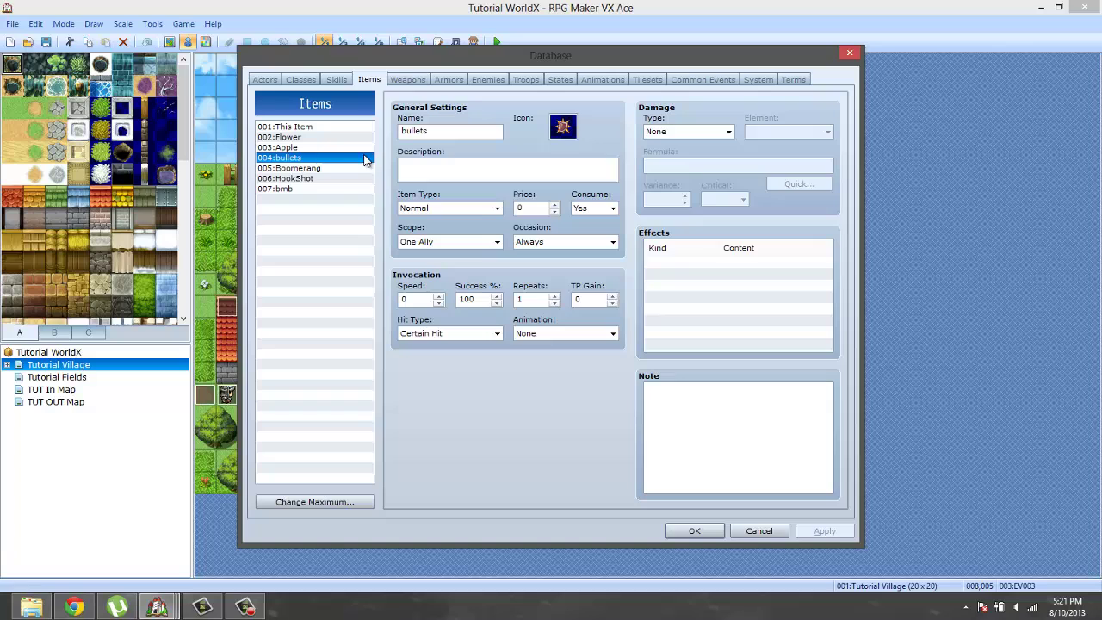
left_click(406, 80)
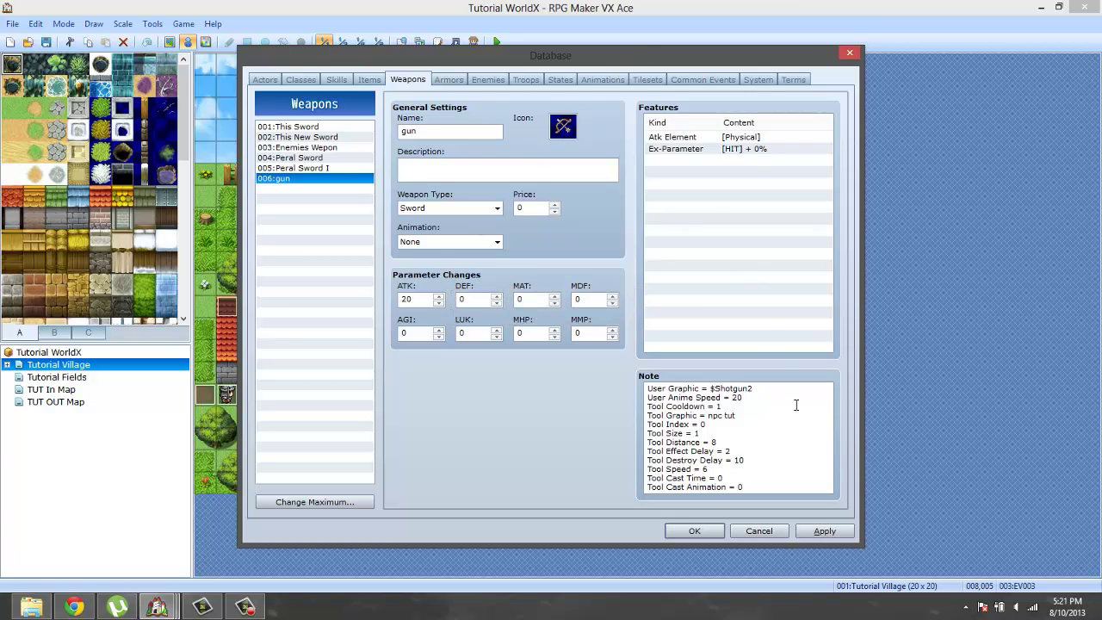
Close the database, save the project and continue the saved game in a new playtest.
left_click(694, 531)
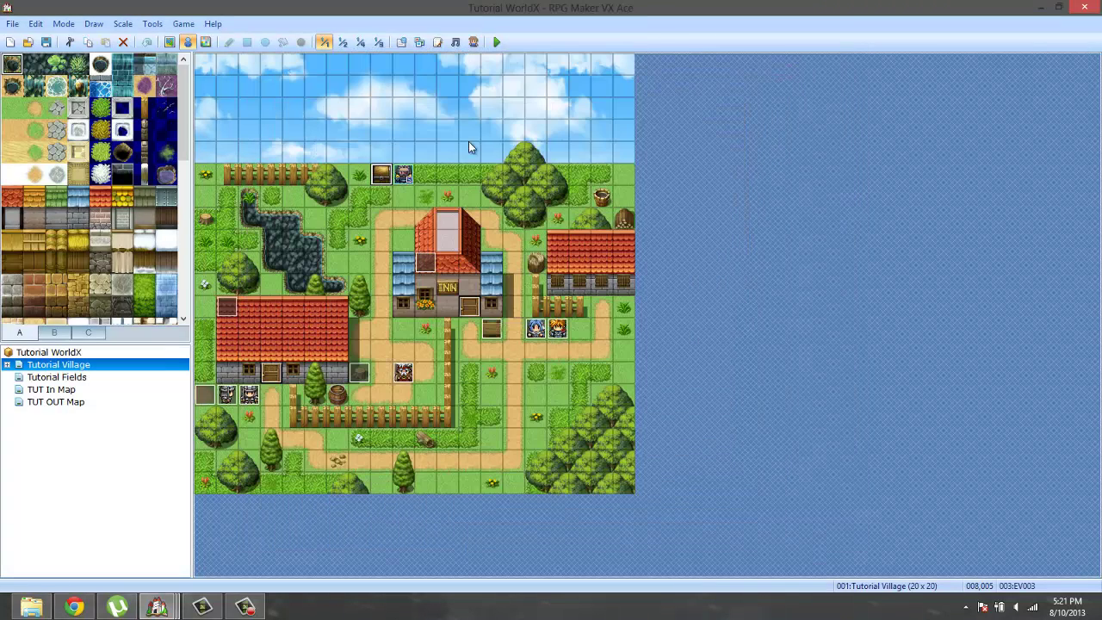
left_click(497, 42)
left_click(496, 331)
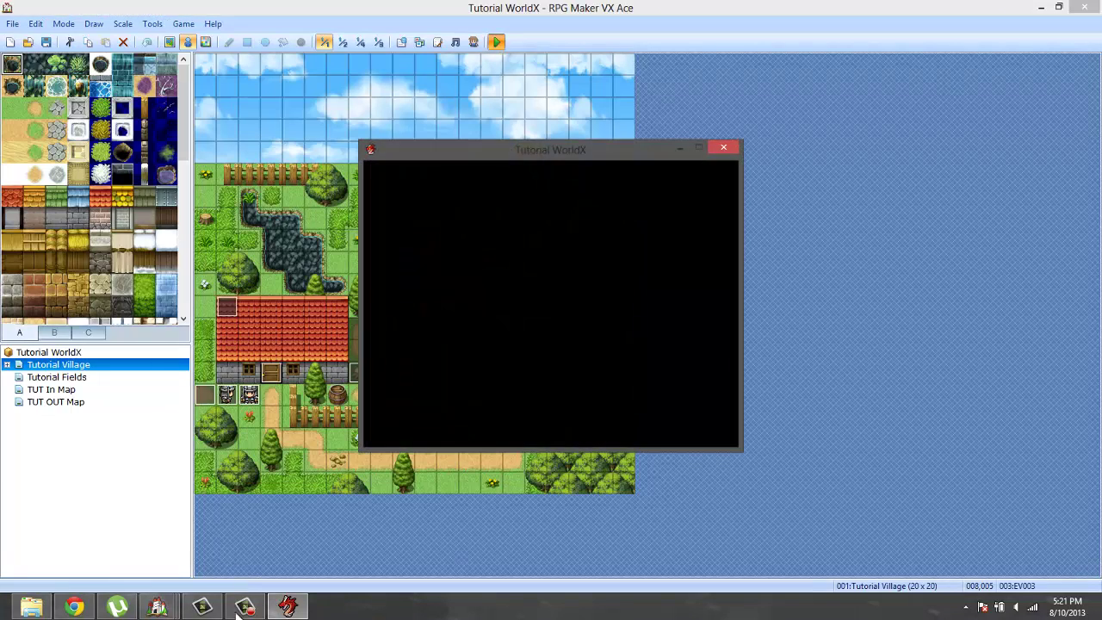
left_click(244, 607)
left_click(1069, 504)
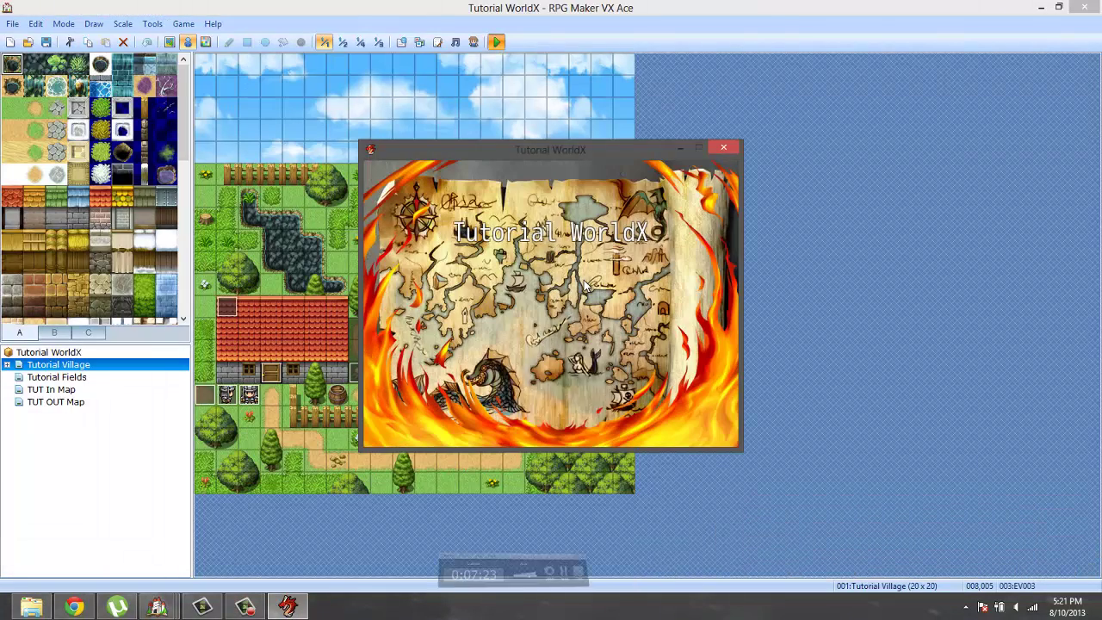
key("Return")
key("Return")
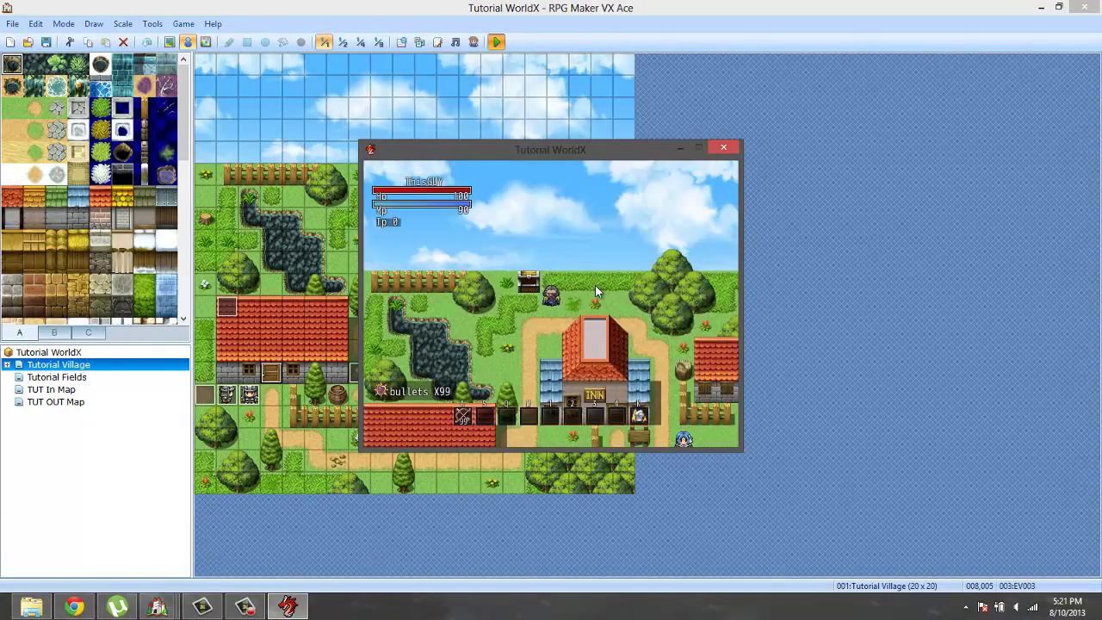
Walk to This Enemy and attack with the gun, see the shots miss, then close the test.
key("Down")
key("Down")
key("Left")
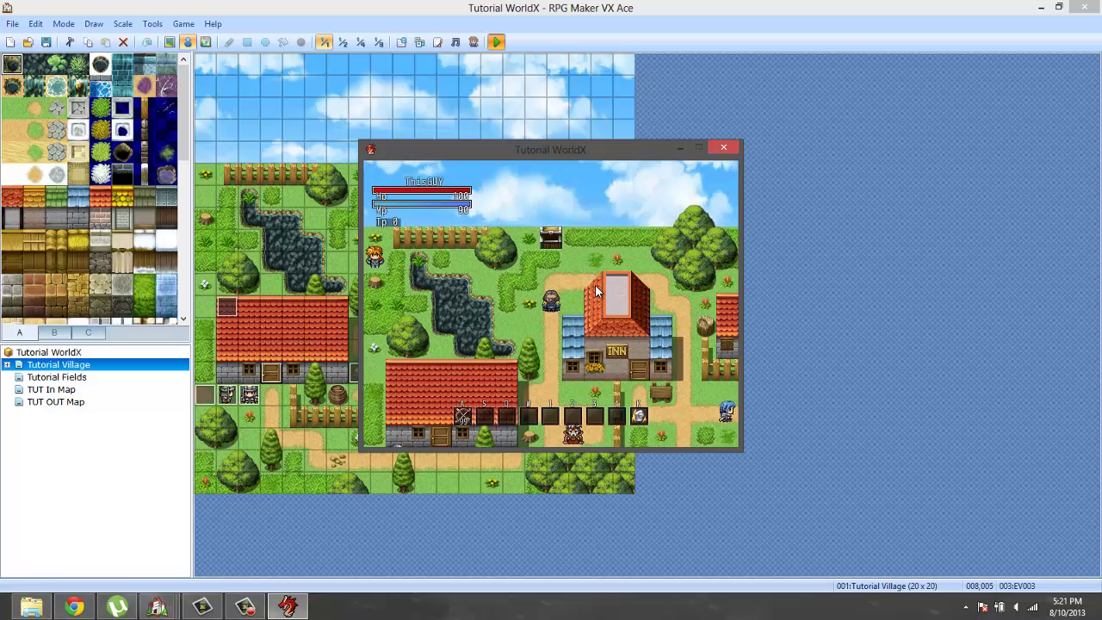
key("Down")
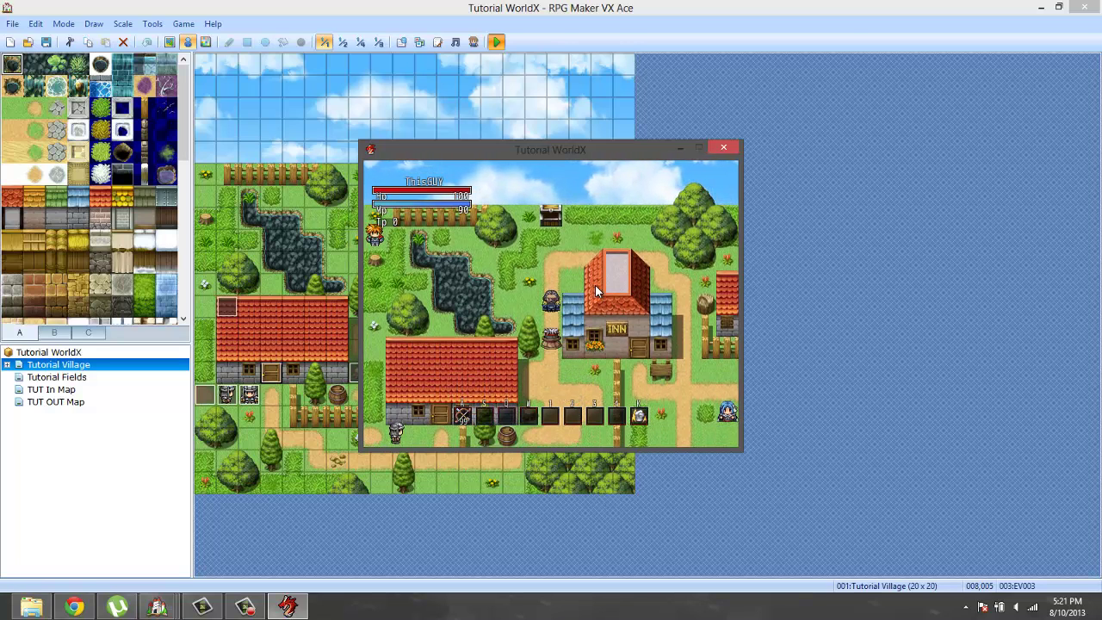
key("Up")
key("Up")
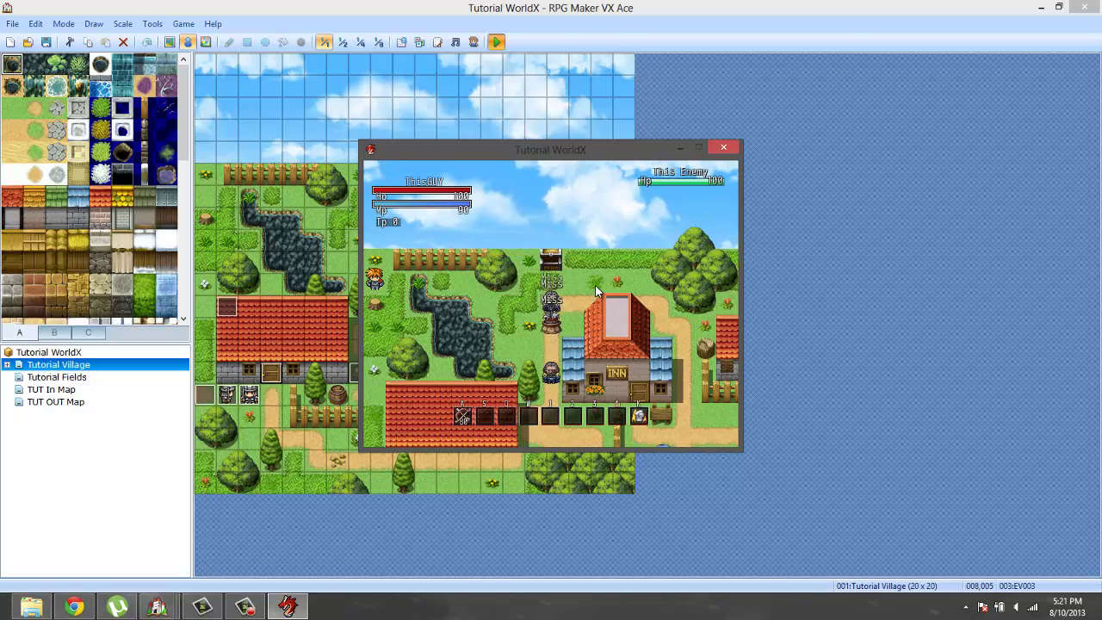
key("Up")
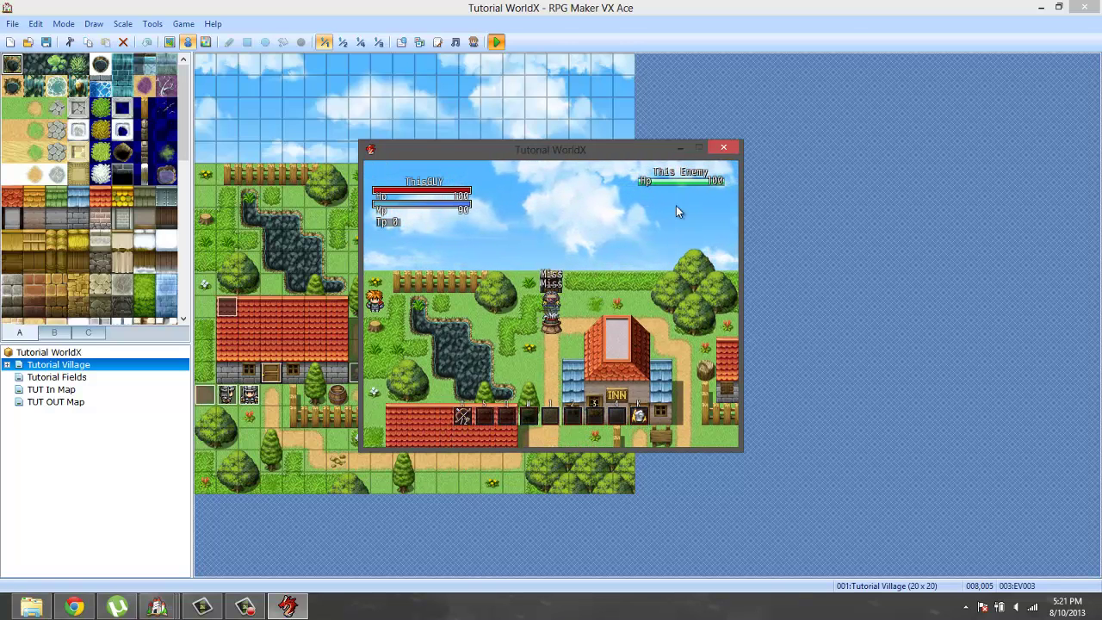
left_click(724, 147)
Open the database and review This Enemy's stats on the Enemies tab.
left_click(153, 23)
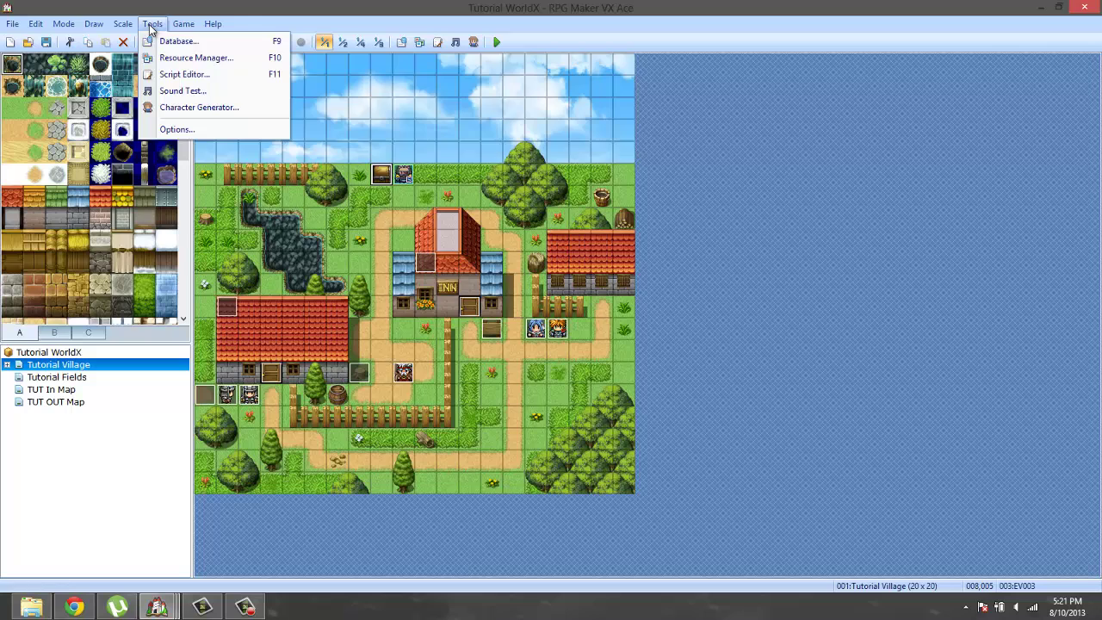
left_click(172, 38)
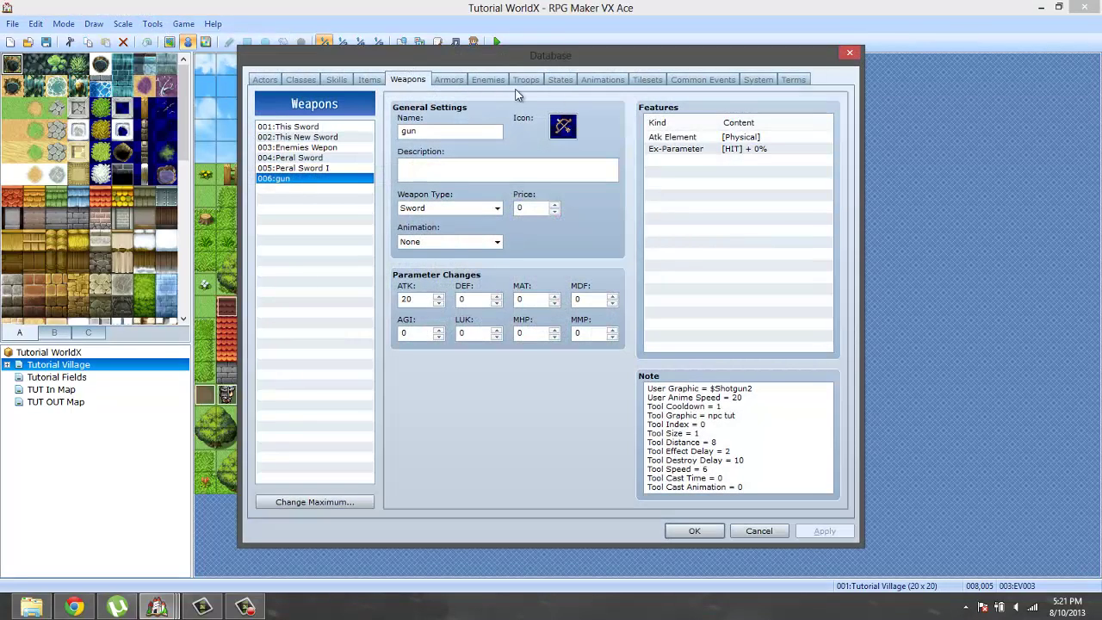
left_click(488, 79)
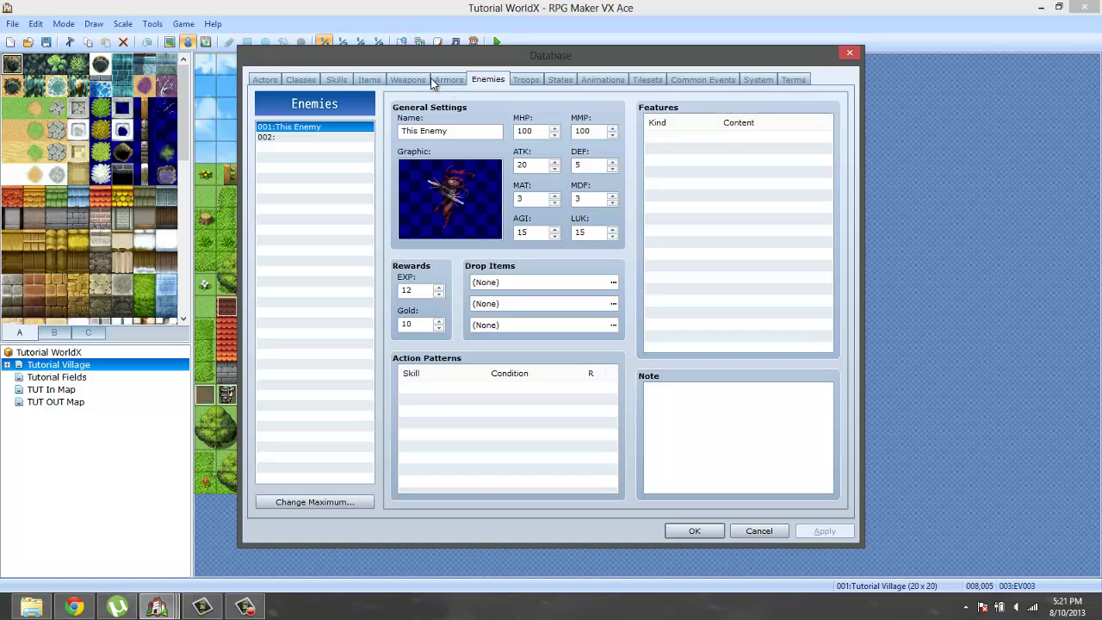
left_click(330, 138)
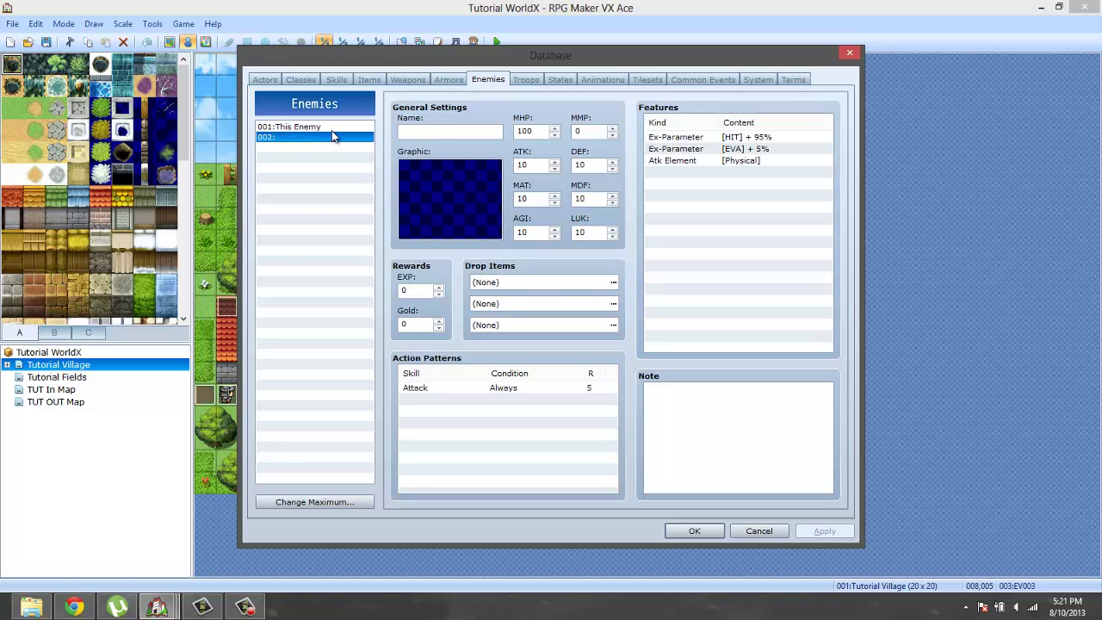
left_click(341, 126)
Set the gun's ATK to 500, close the database, and save before launching a playtest.
left_click(408, 80)
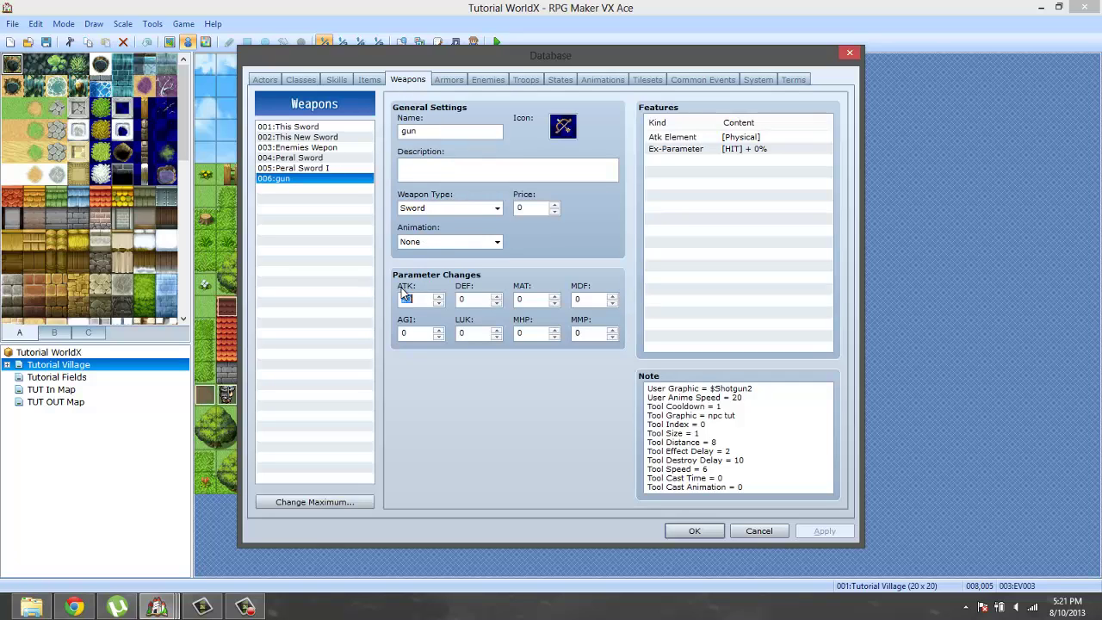
type("500")
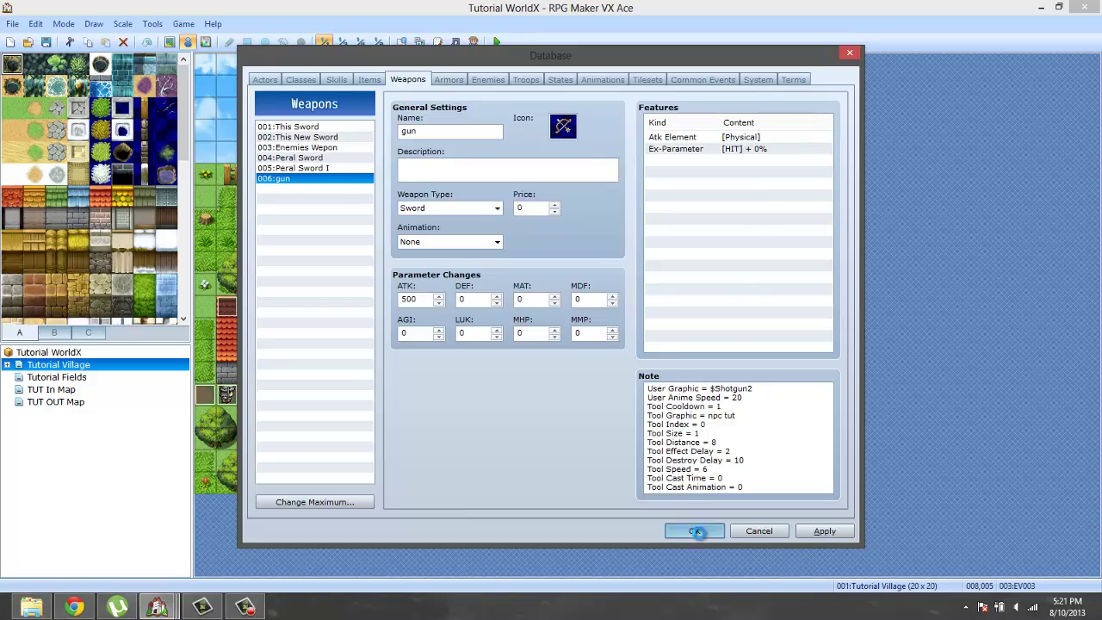
left_click(697, 532)
key("F12")
left_click(491, 335)
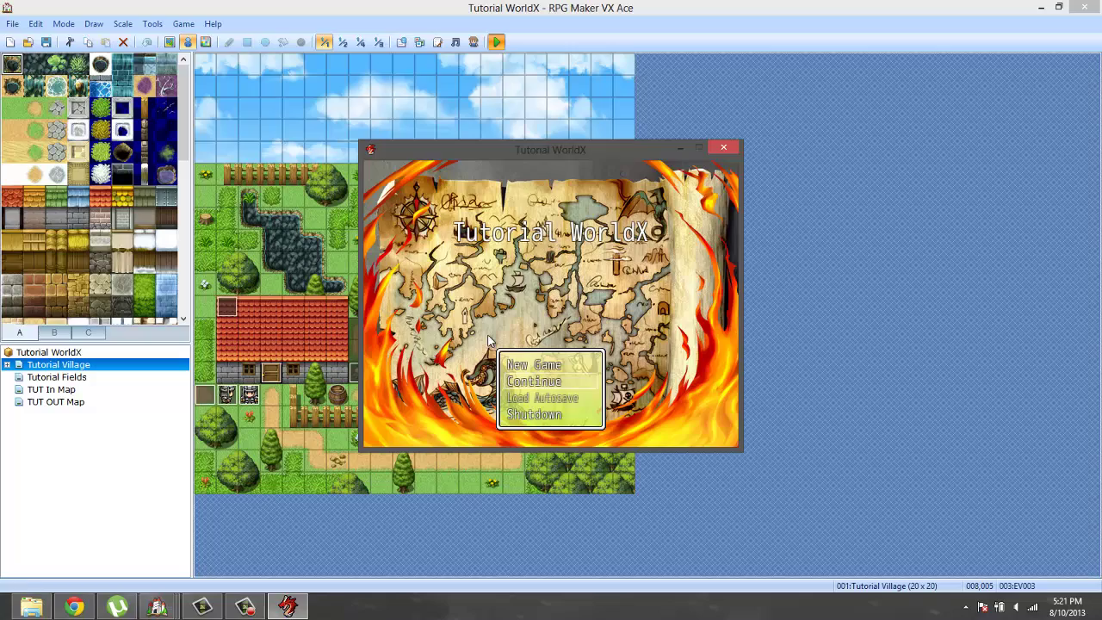
Choose Continue on the playtest title screen to resume from the saved file.
key("Return")
key("Return")
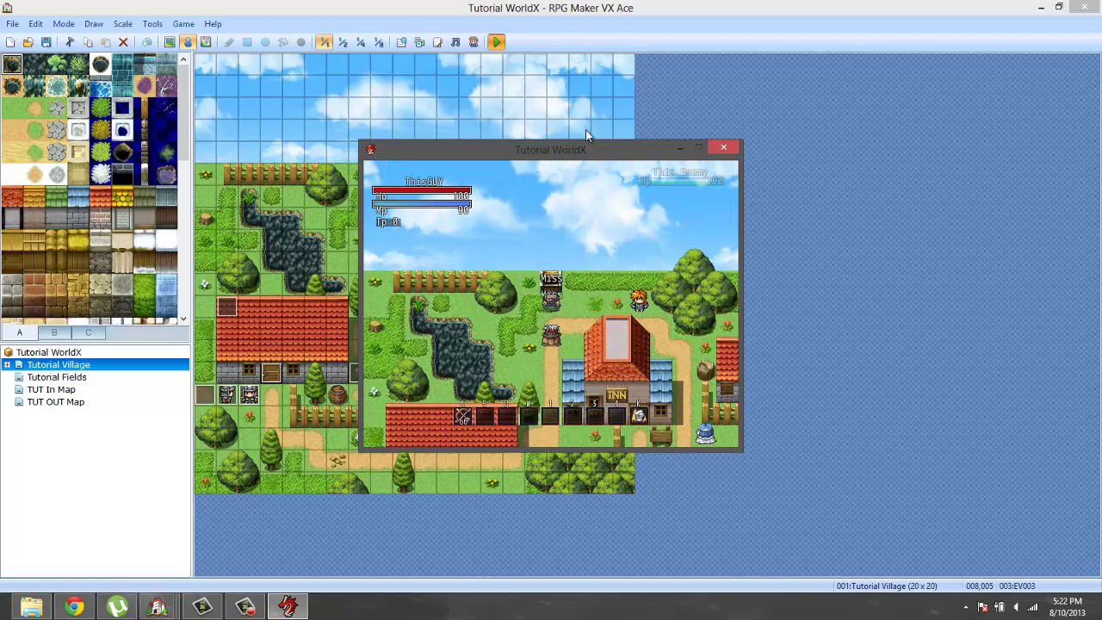
Close the test game, reopen the database, and compare the gun with the Peral Sword, Peral Sword I and This Sword weapons.
left_click(722, 148)
left_click(152, 24)
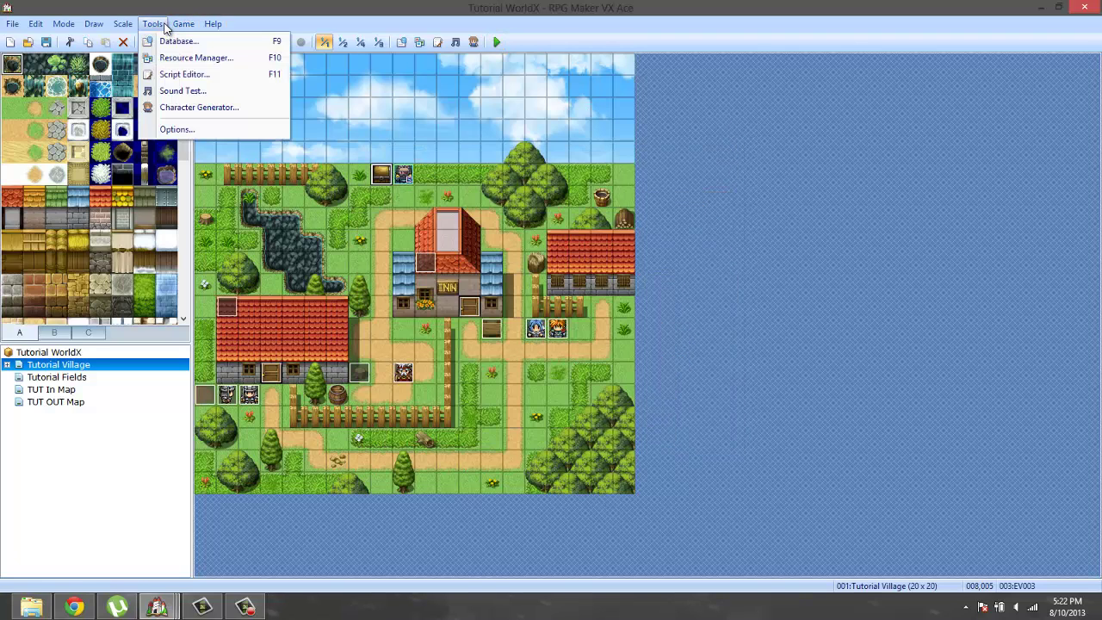
left_click(172, 39)
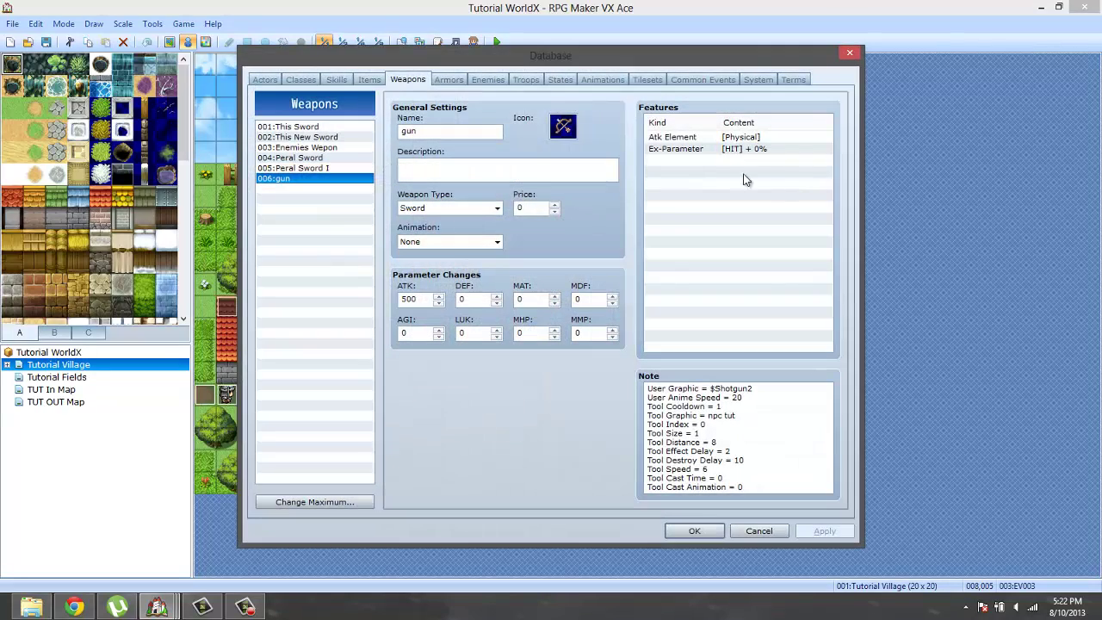
left_click(716, 149)
right_click(717, 152)
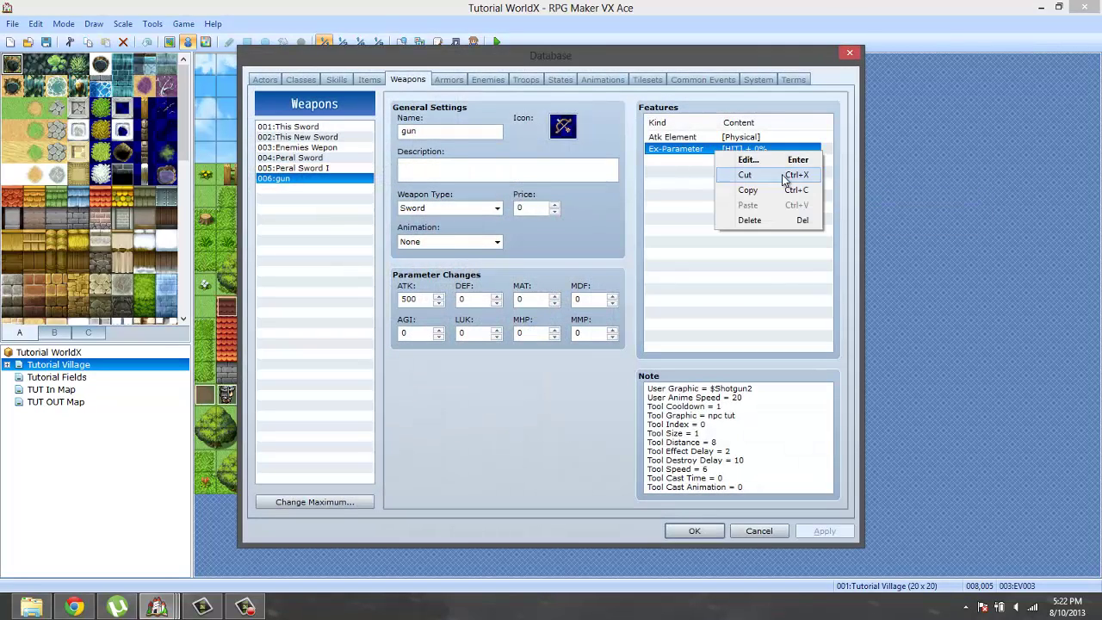
left_click(320, 159)
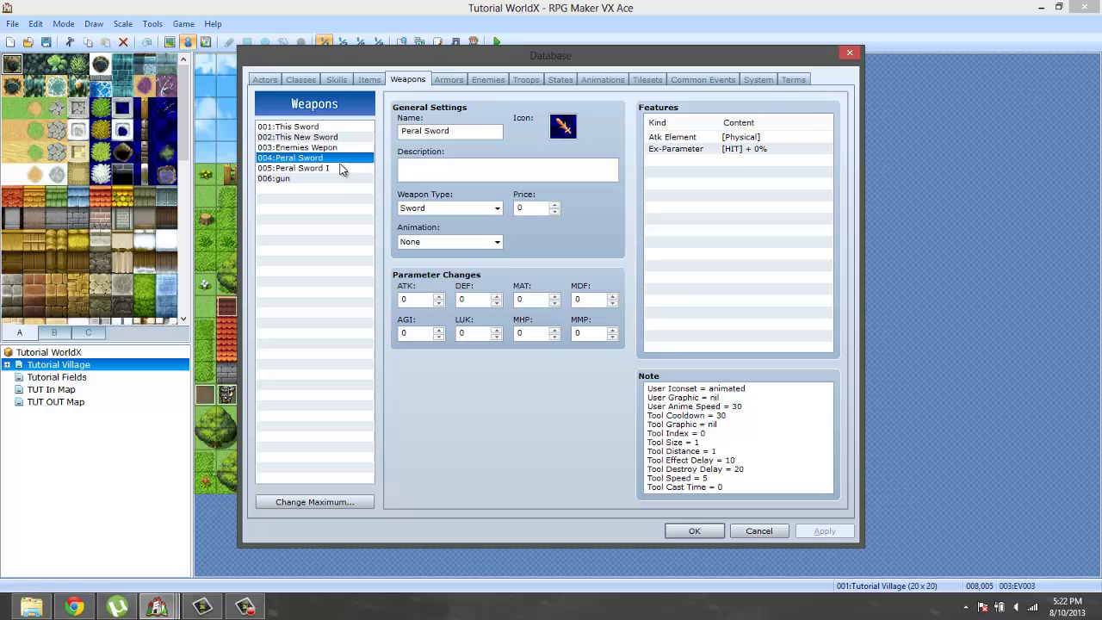
left_click(333, 169)
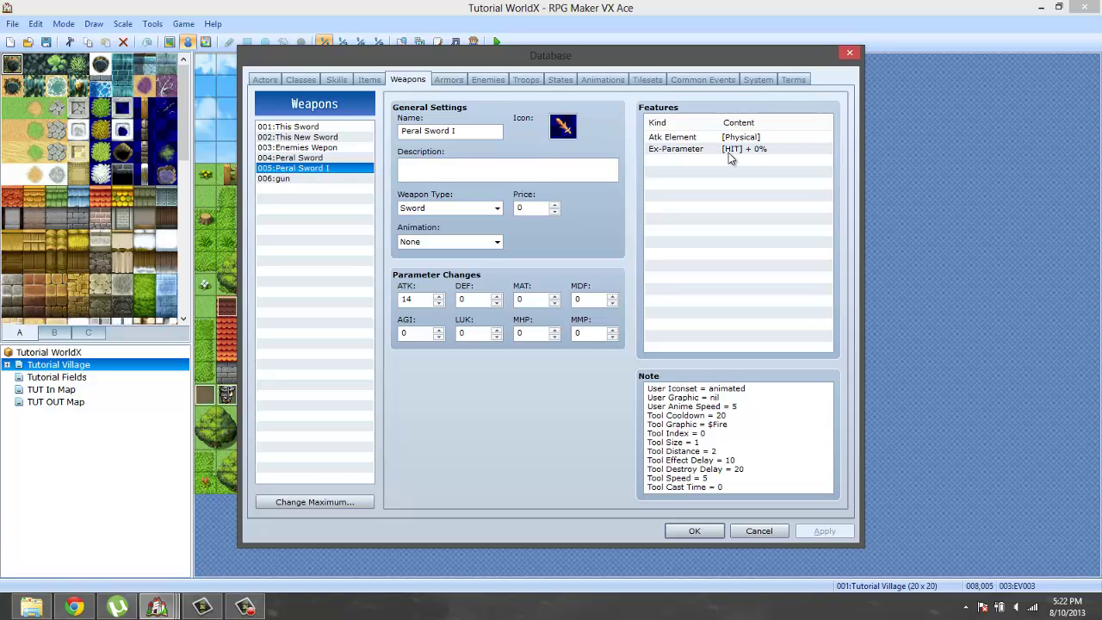
left_click(311, 130)
left_click(325, 179)
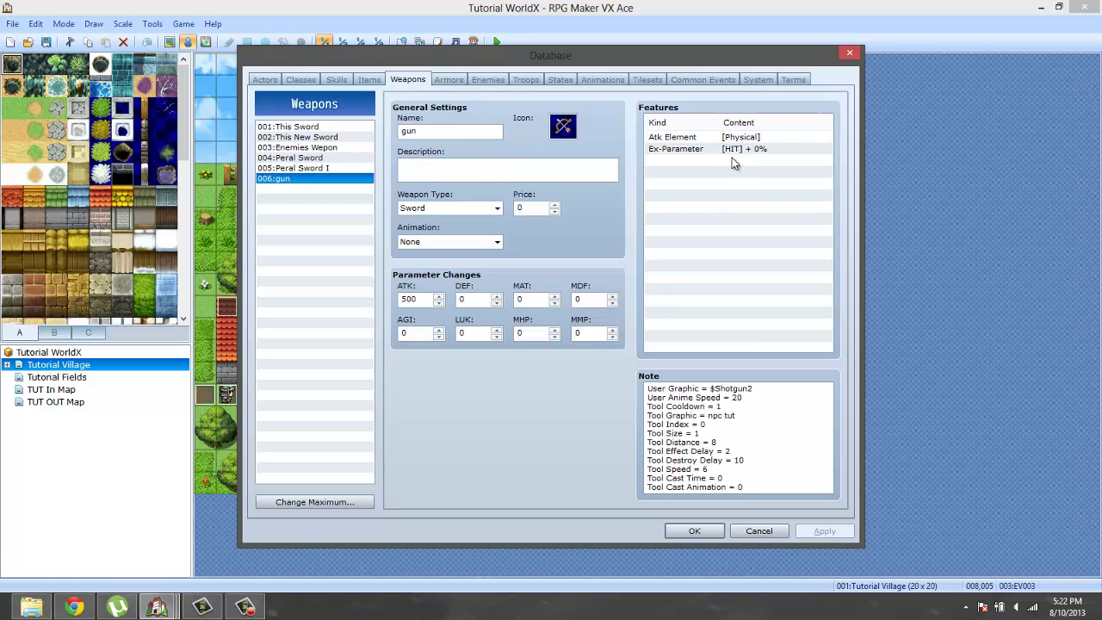
Edit the gun's HIT ex-parameter feature to +95% and close the database.
left_click(732, 150)
right_click(733, 152)
left_click(762, 162)
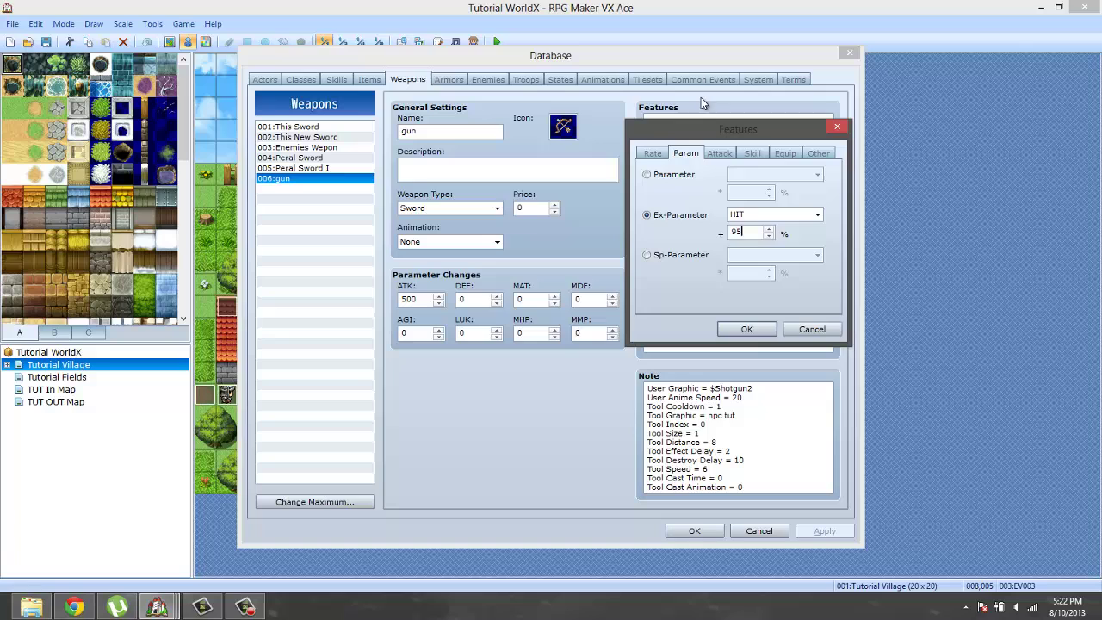
left_click(747, 330)
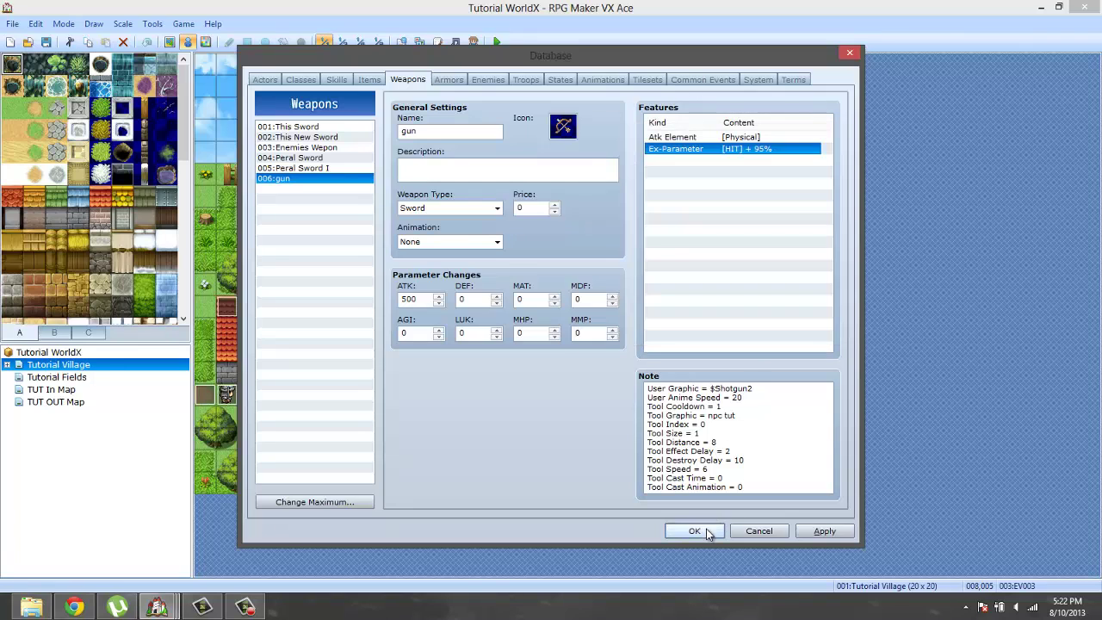
left_click(708, 533)
Save the project, start a playtest and load save File 1.
left_click(497, 43)
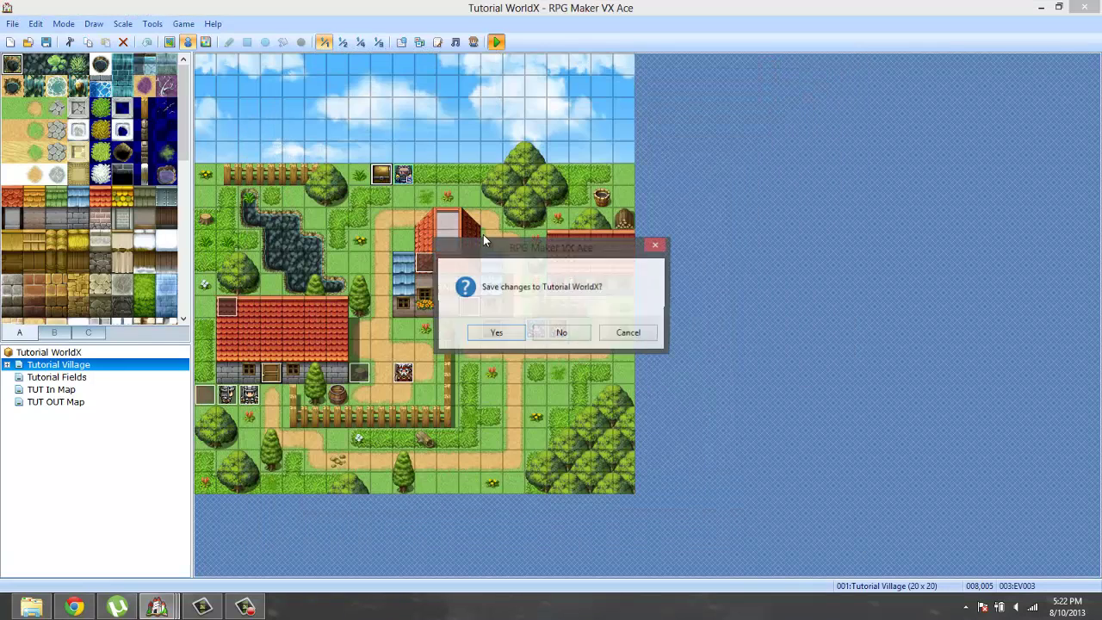
left_click(507, 334)
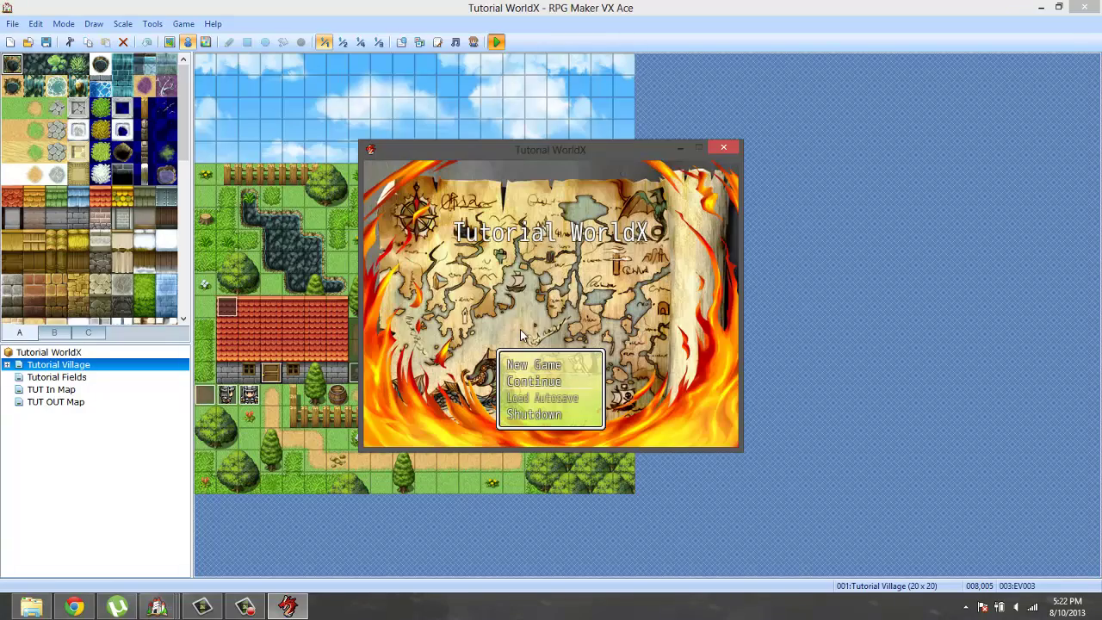
key("Down")
key("Return")
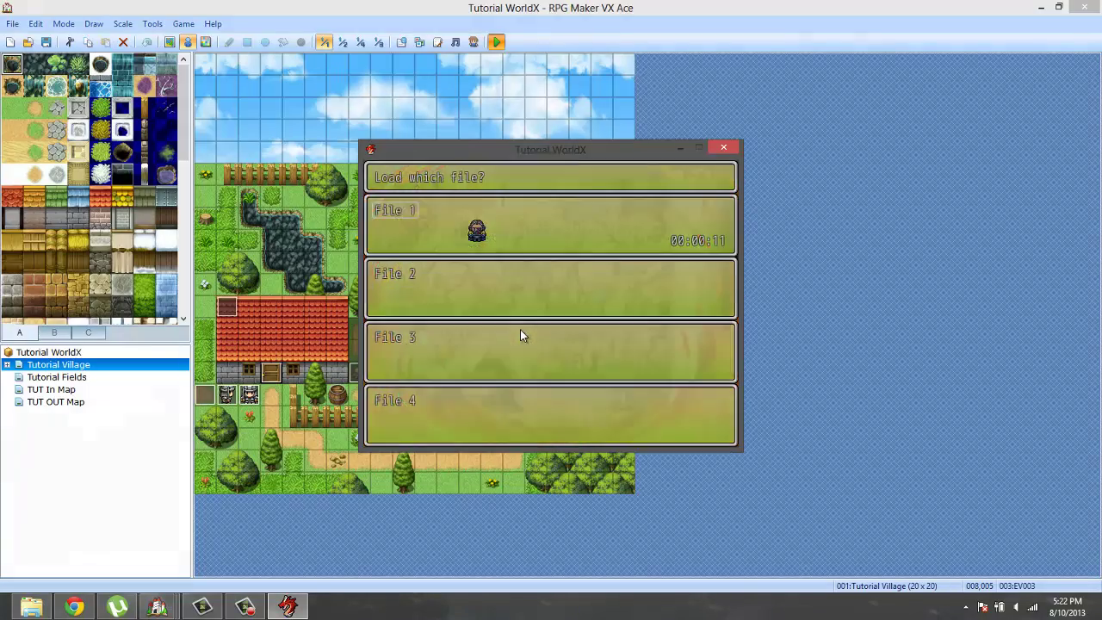
key("Return")
Shoot This Enemy with the gun until defeated, close the test and save the project.
key("Down")
key("Down")
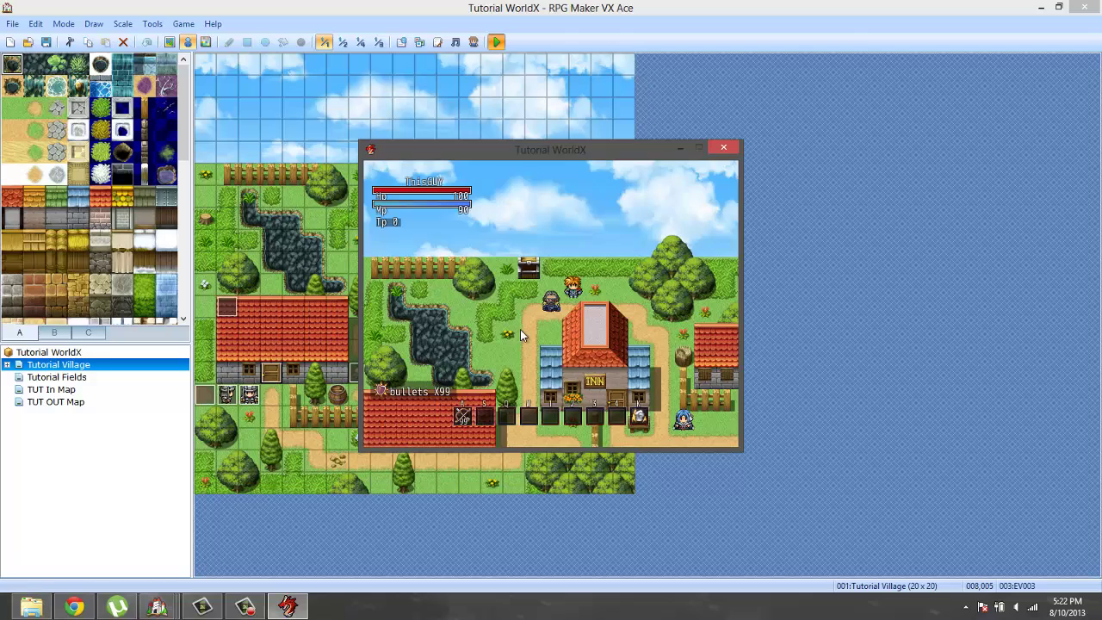
key("a")
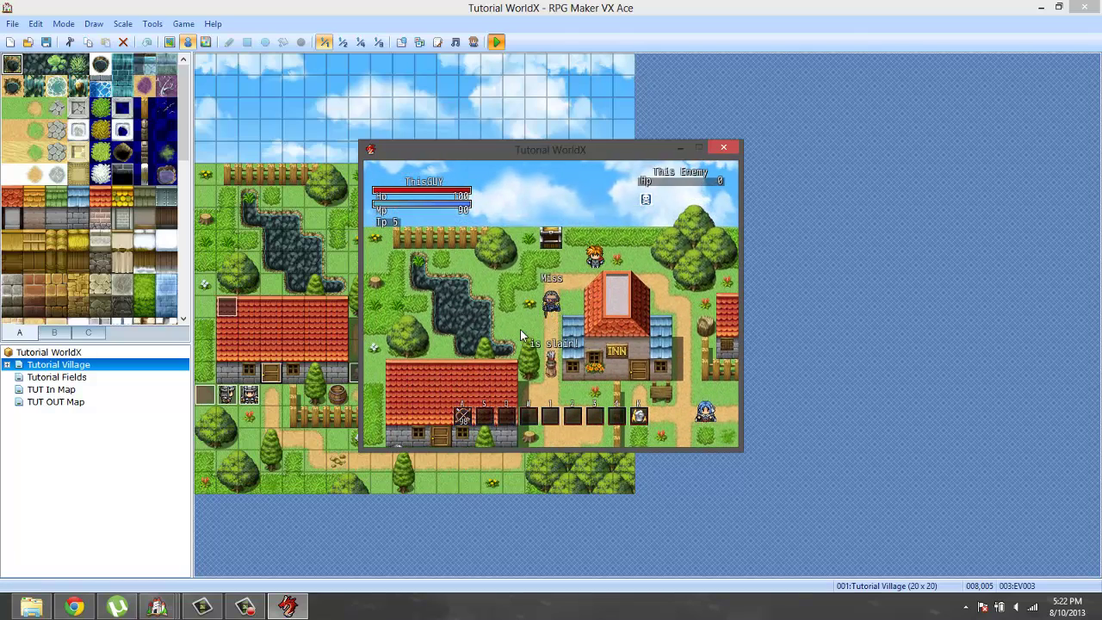
left_click(723, 147)
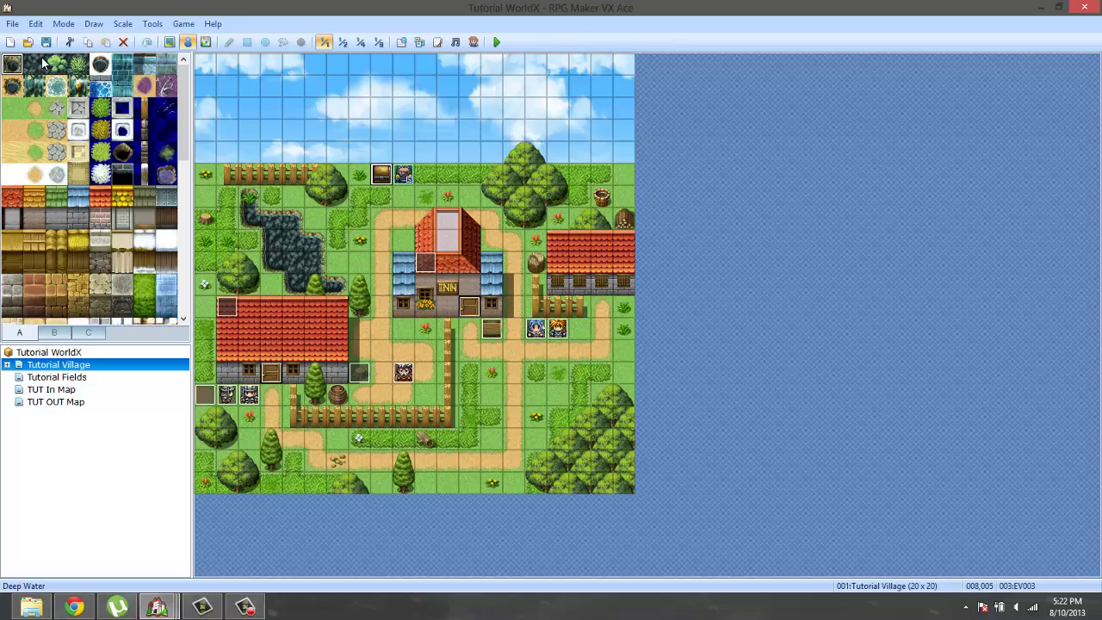
left_click(45, 43)
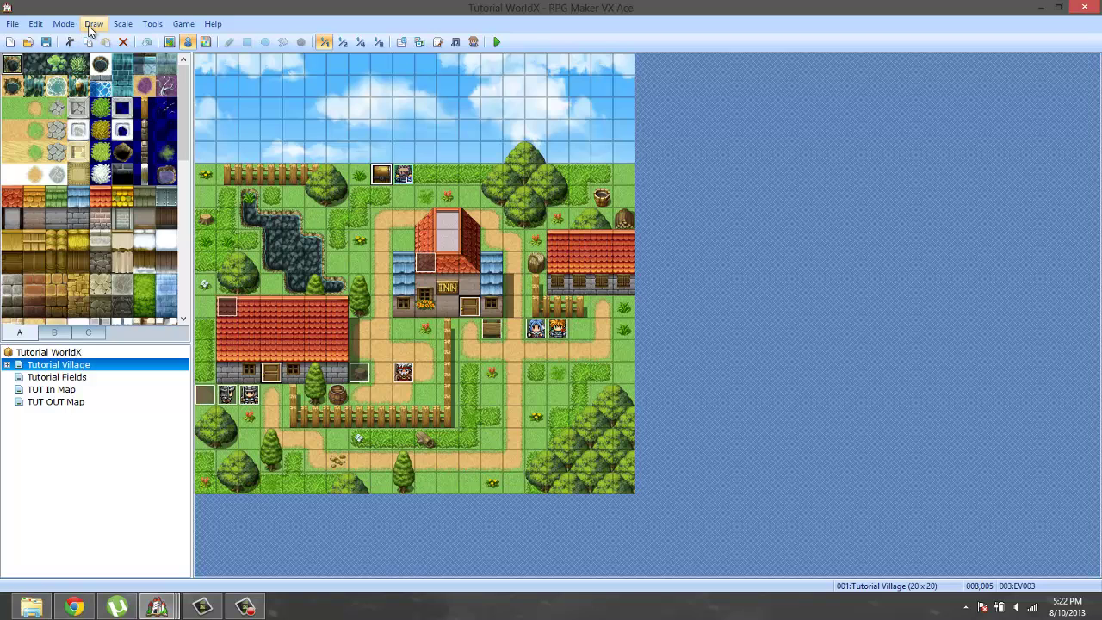
left_click(245, 606)
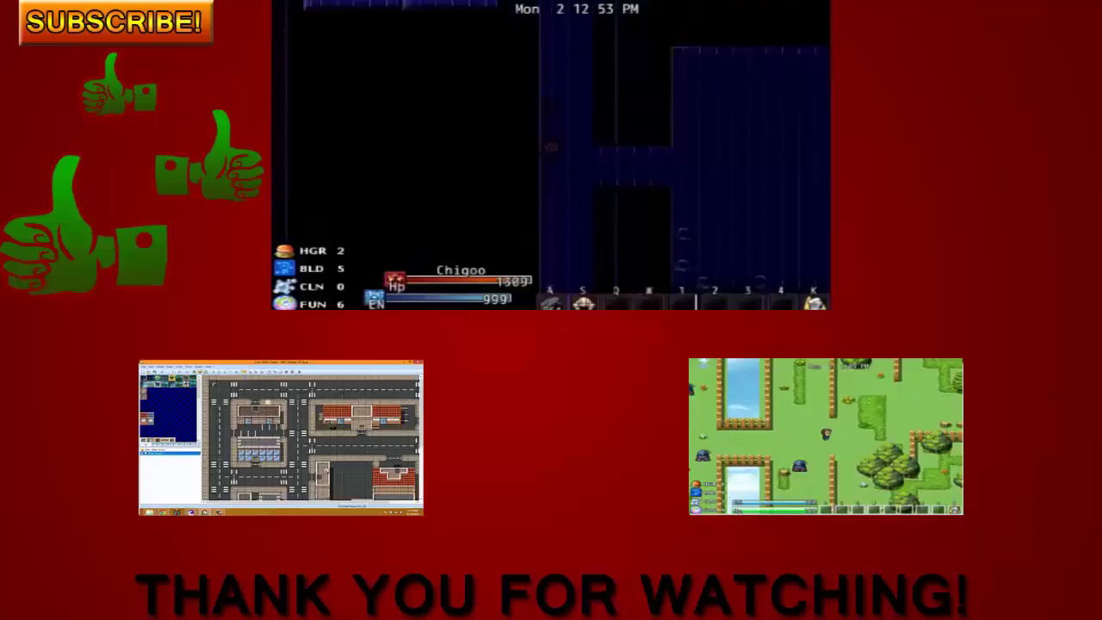